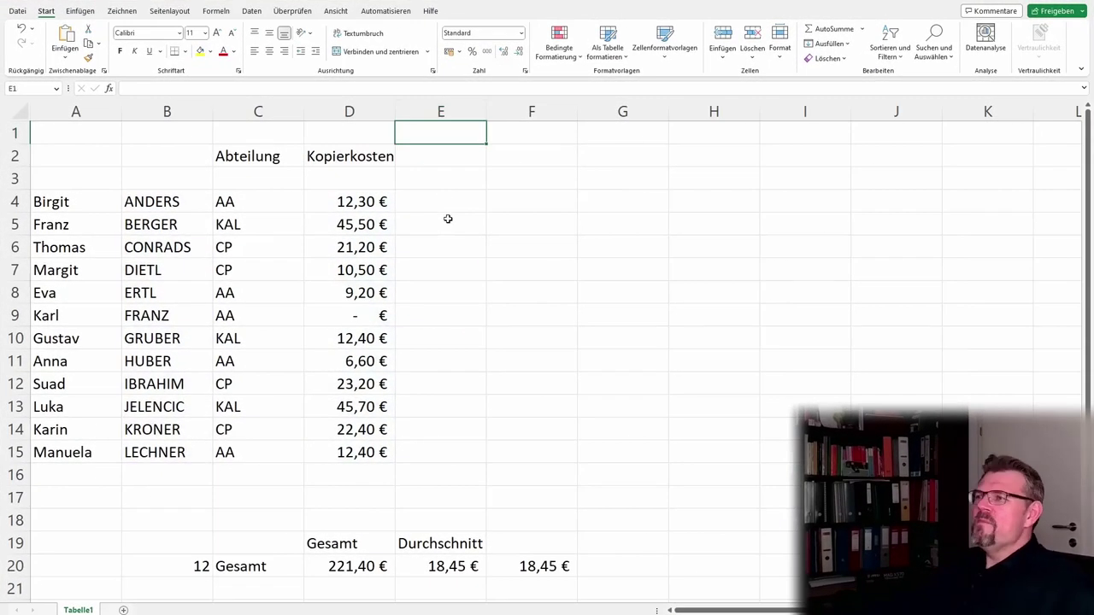
Step: Enter the headings Jänner 2022 in D3 and Feburar 2022 in E3
click(432, 201)
click(357, 183)
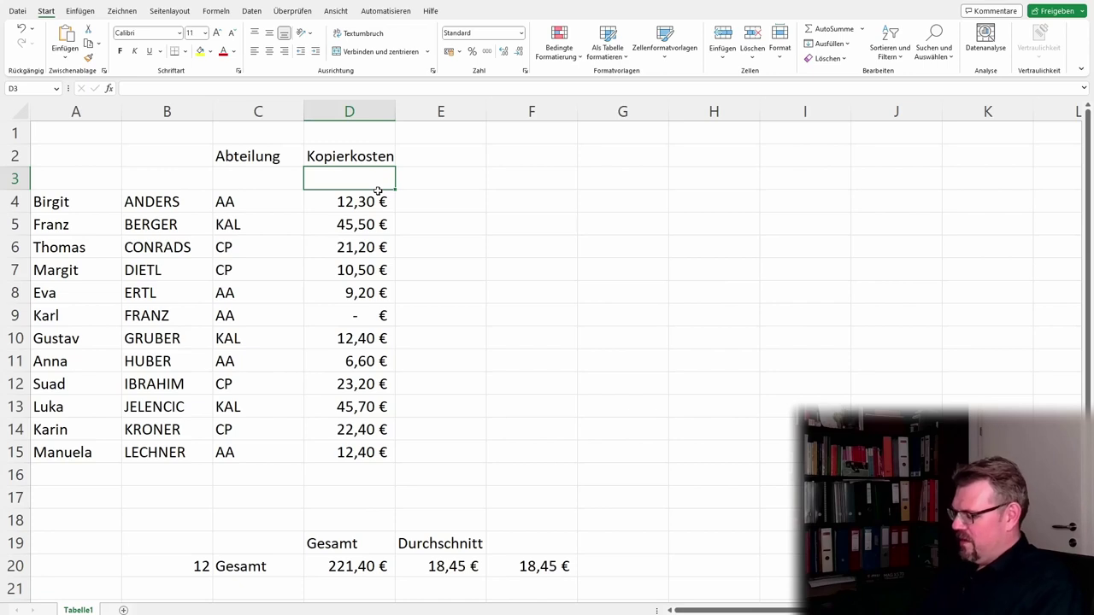
text(Jänner 2022)
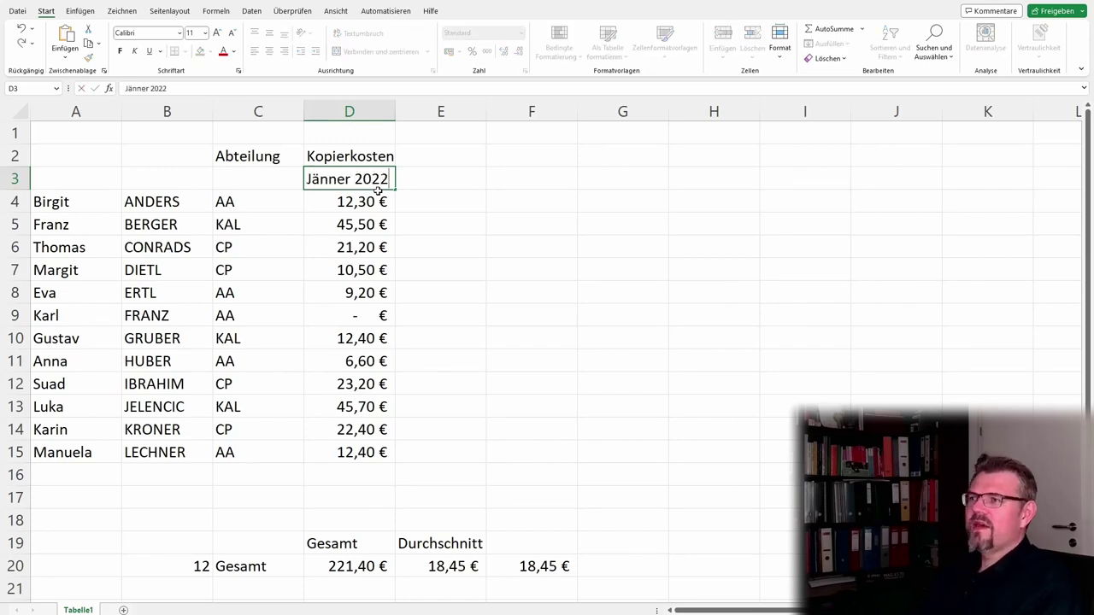
key(Return)
key(Up)
key(Right)
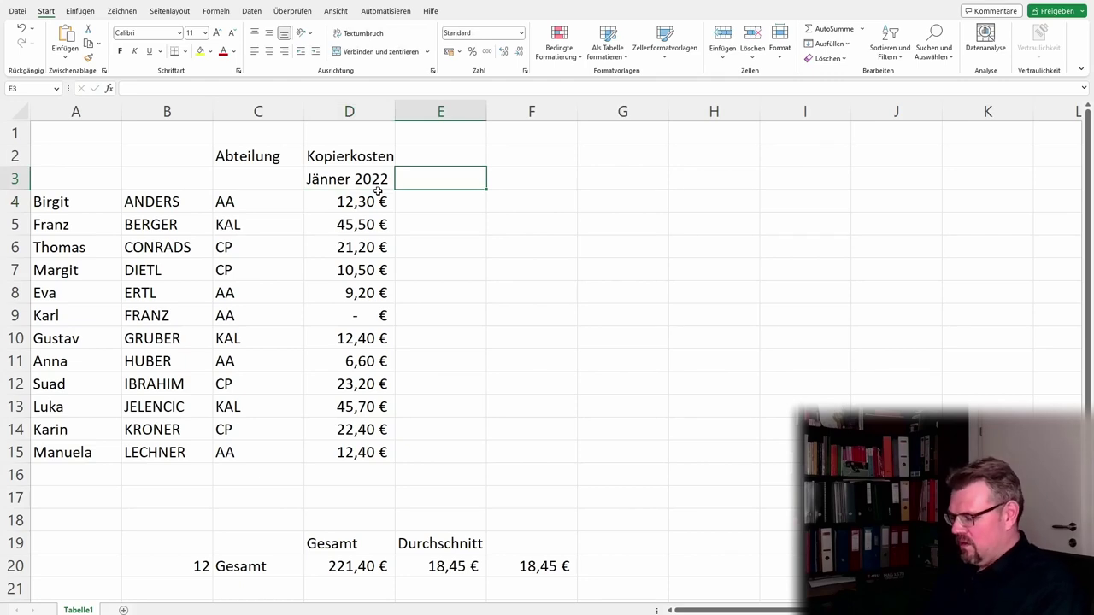
text(Feburar 2022)
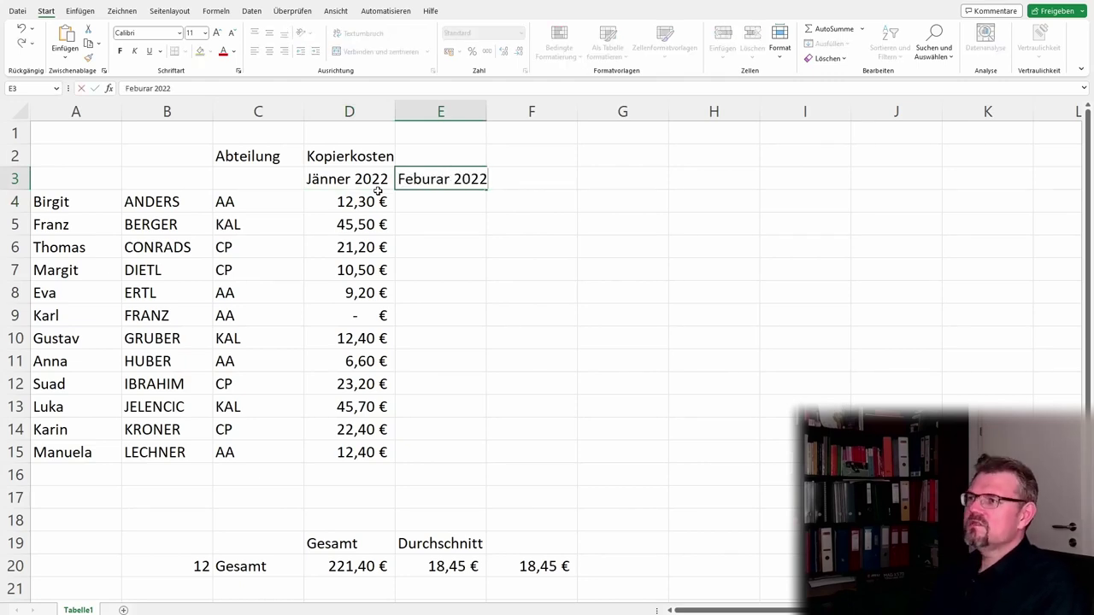
key(Tab)
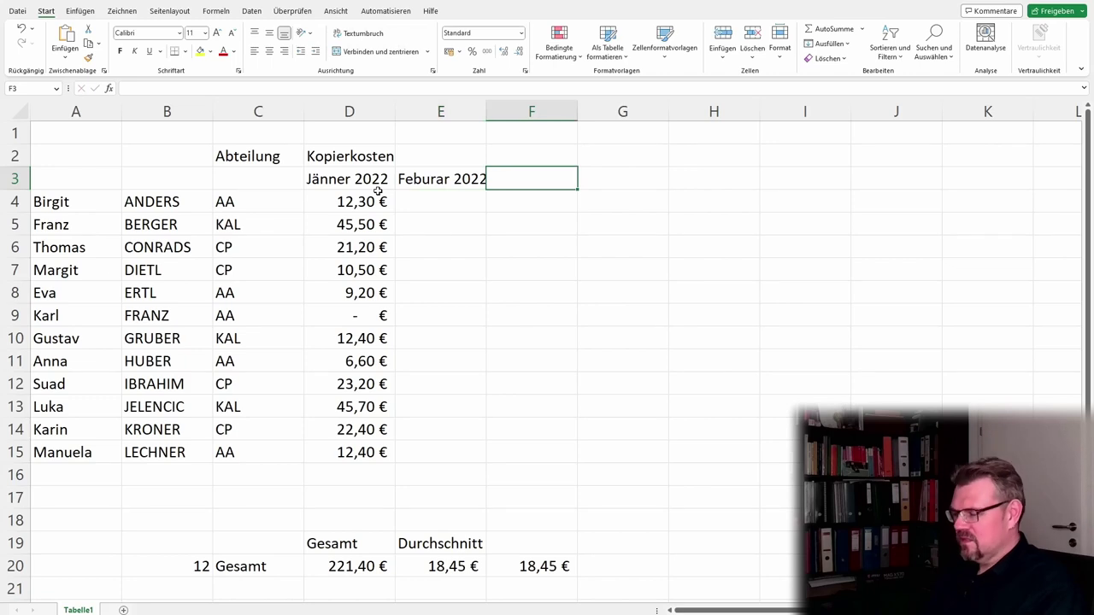
Step: Enter March 2022 in F3 and April 2022 in G3, which display as Mrz 22 and Apr 22
text(März 2022)
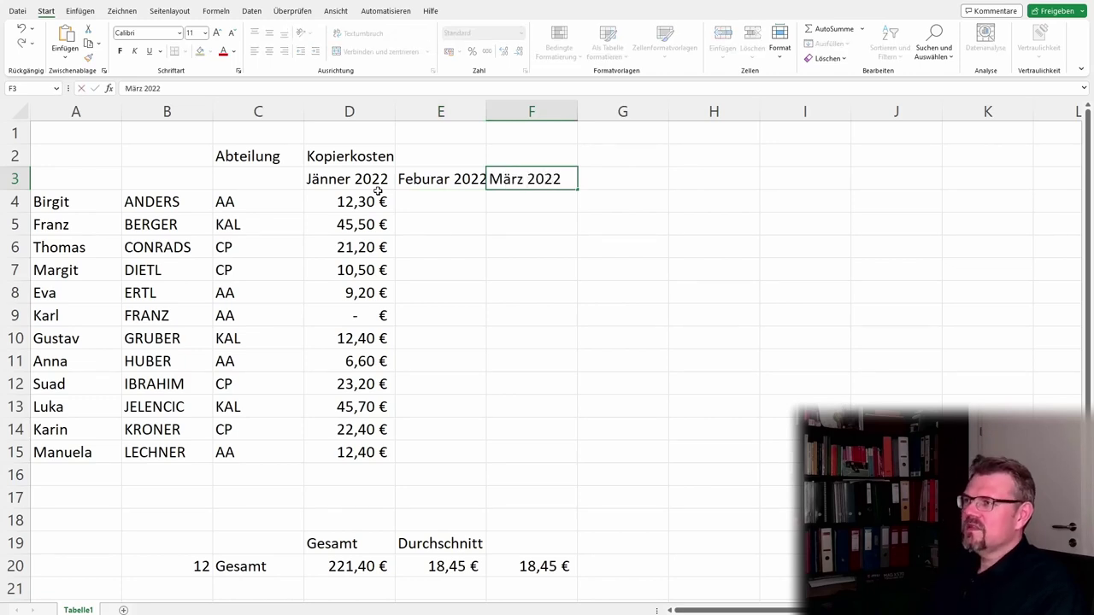
key(ctrl+Return)
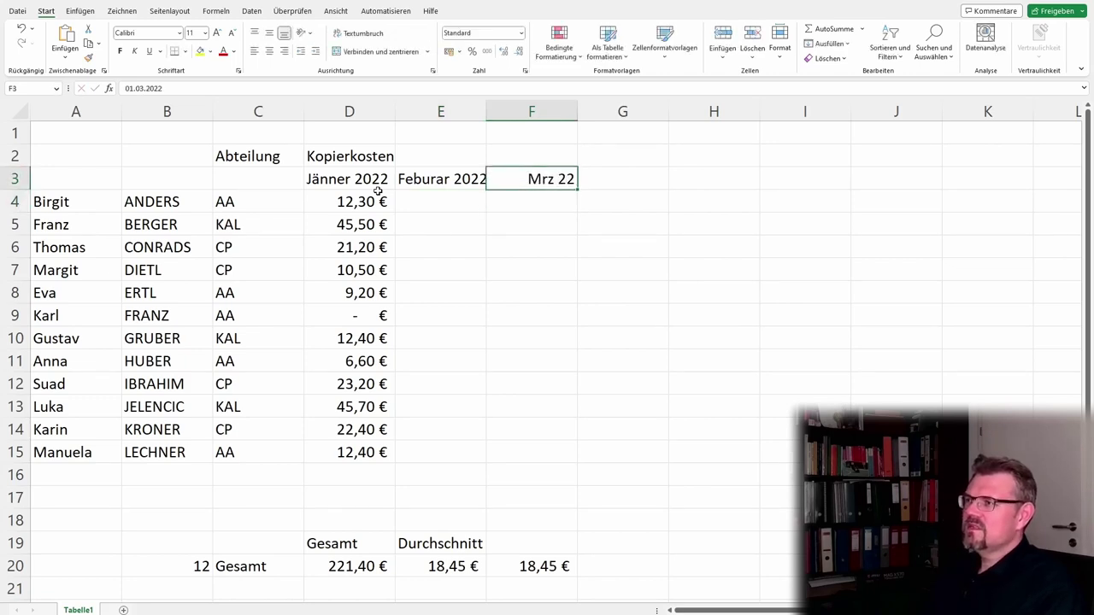
key(F2)
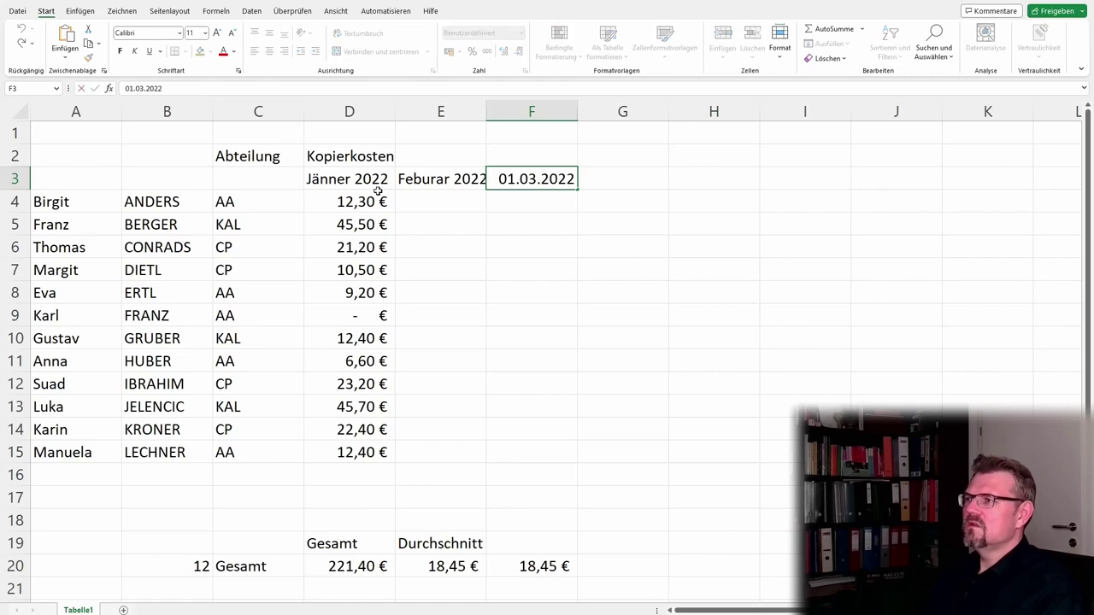
key(Escape)
key(Down)
key(Up)
key(Left)
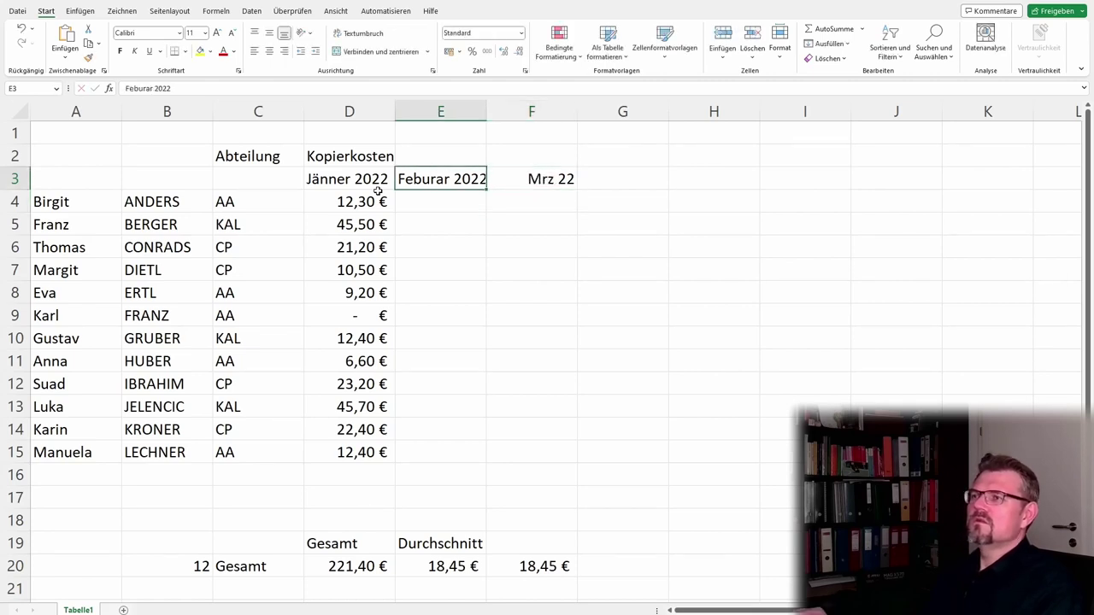
key(Right)
key(Right)
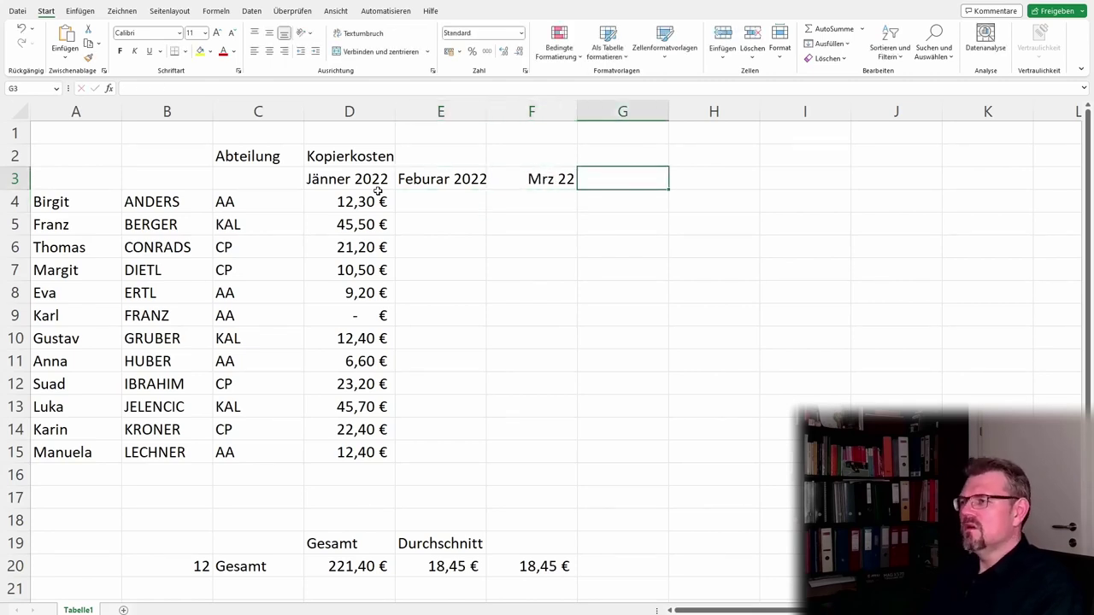
text(April )
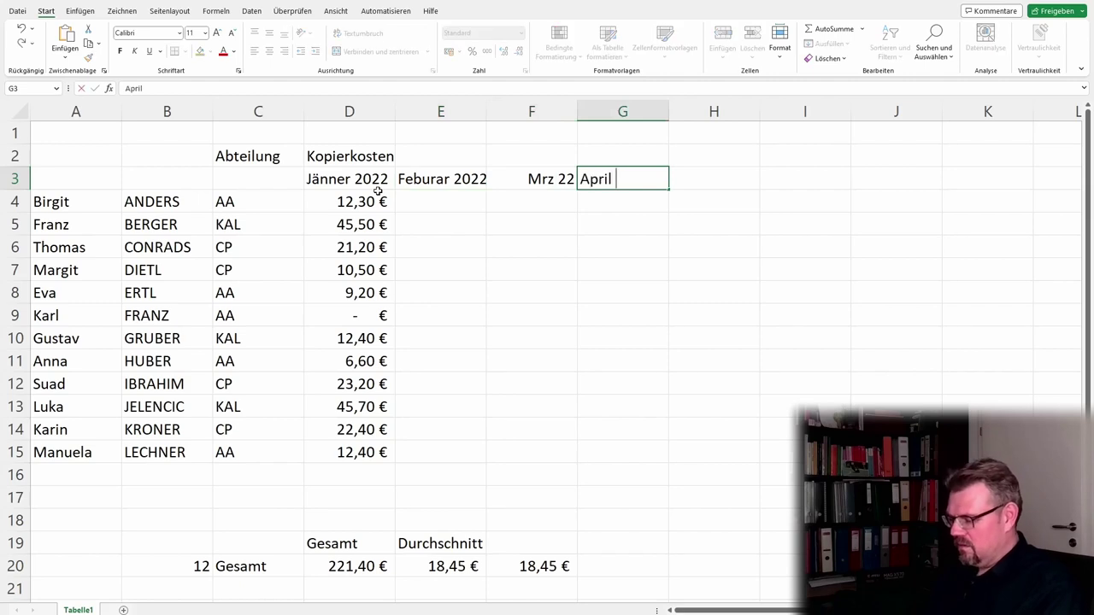
text(2022)
key(Return)
key(Up)
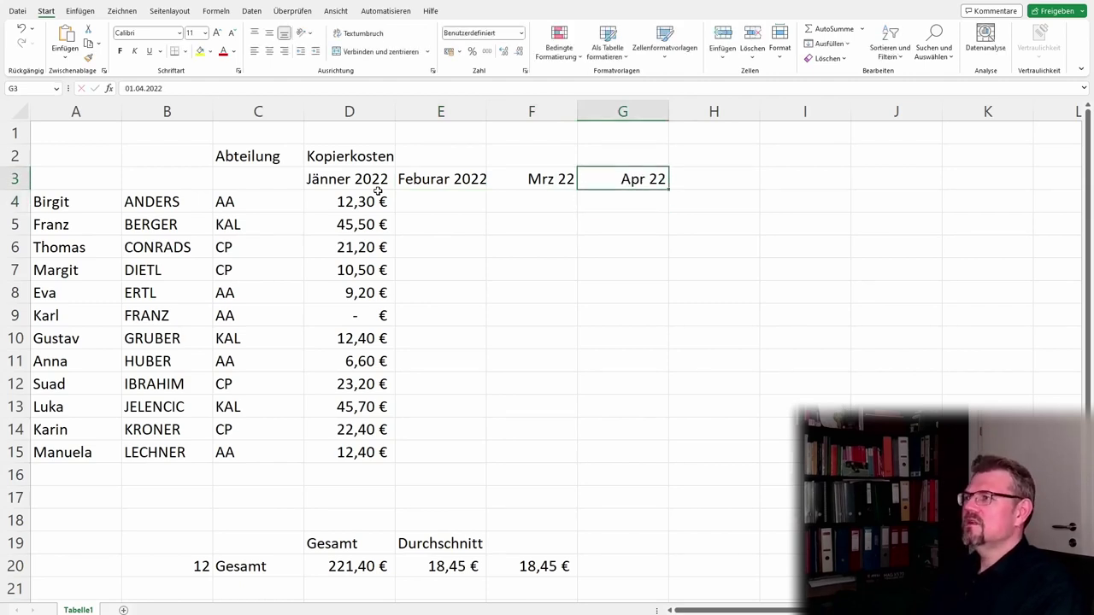
key(Right)
Step: Copy the March heading's date format onto D3:E3 with Format Painter
click(564, 173)
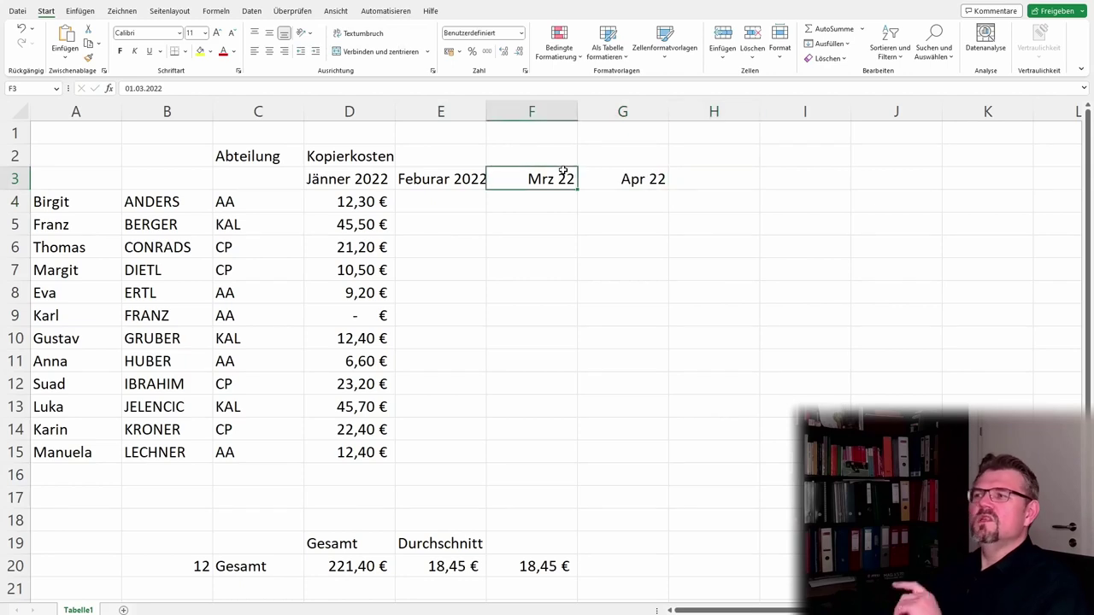
click(470, 177)
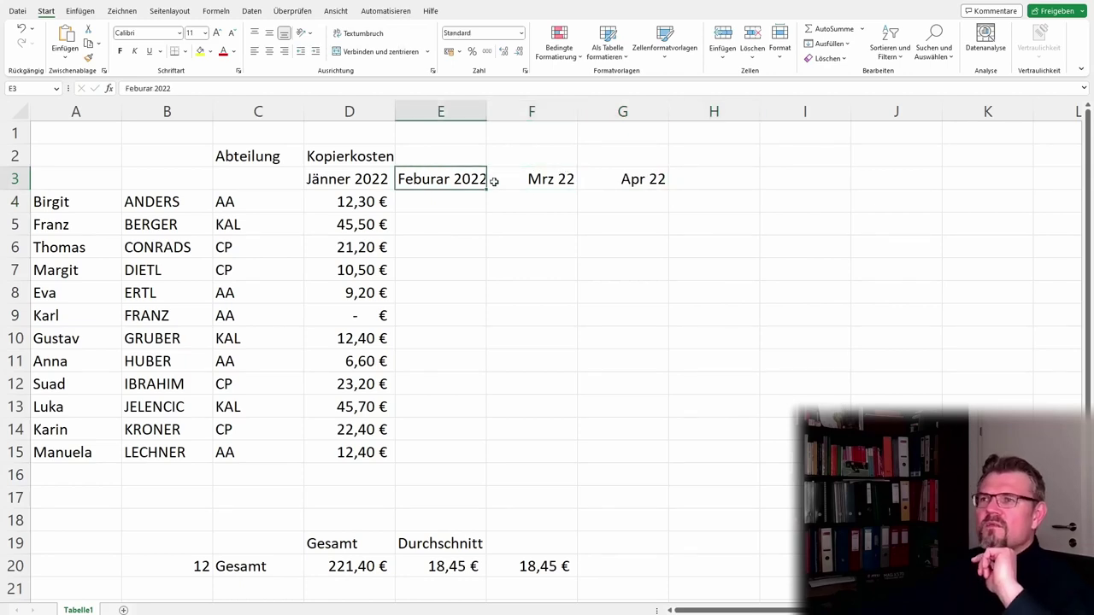
click(533, 175)
click(470, 175)
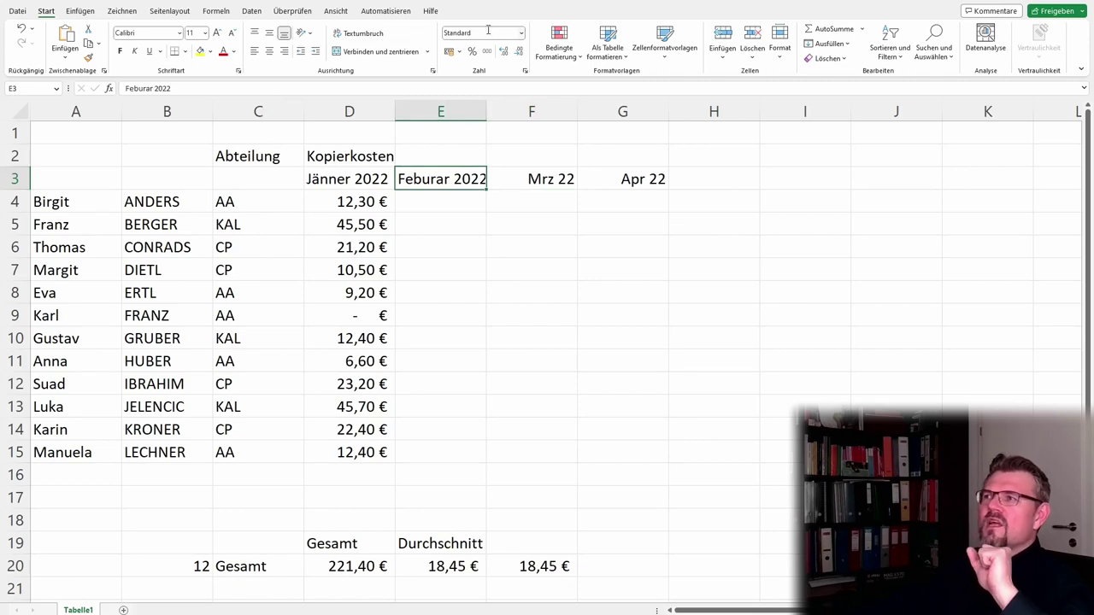
click(557, 178)
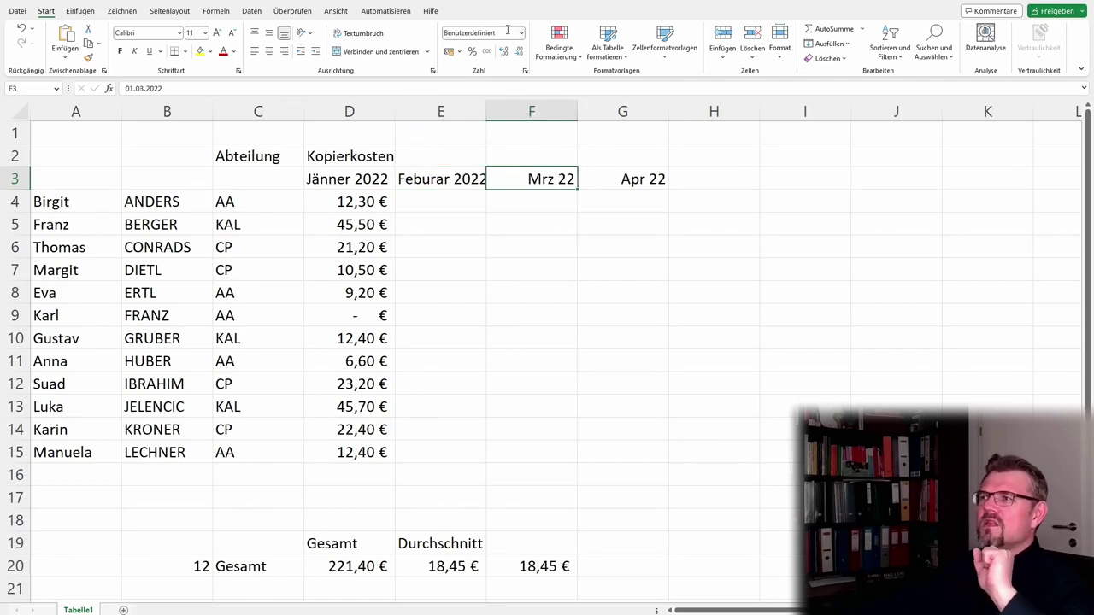
click(617, 178)
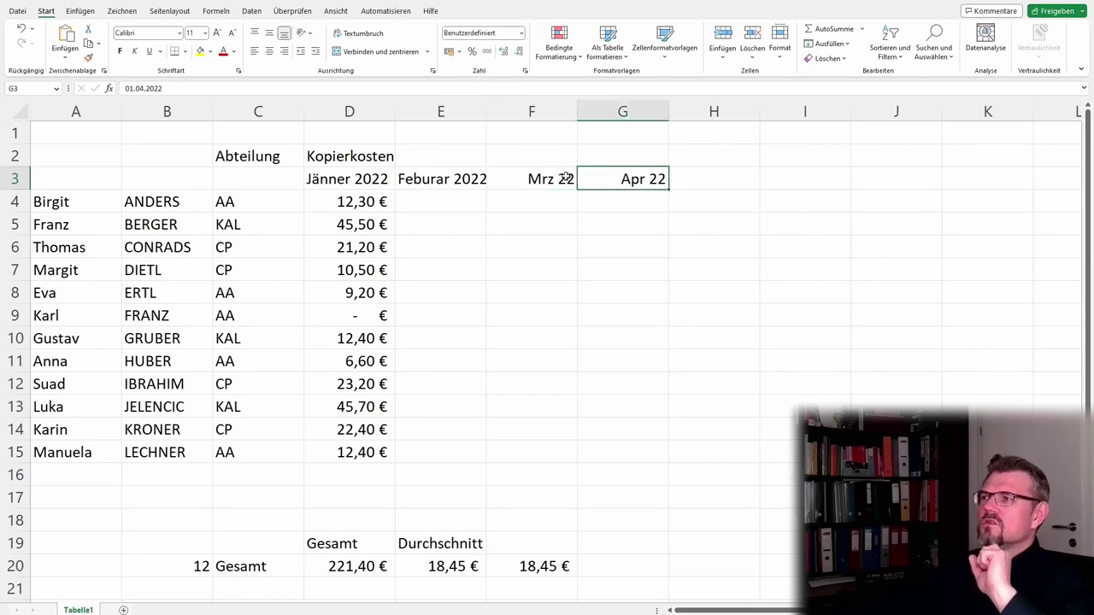
click(519, 184)
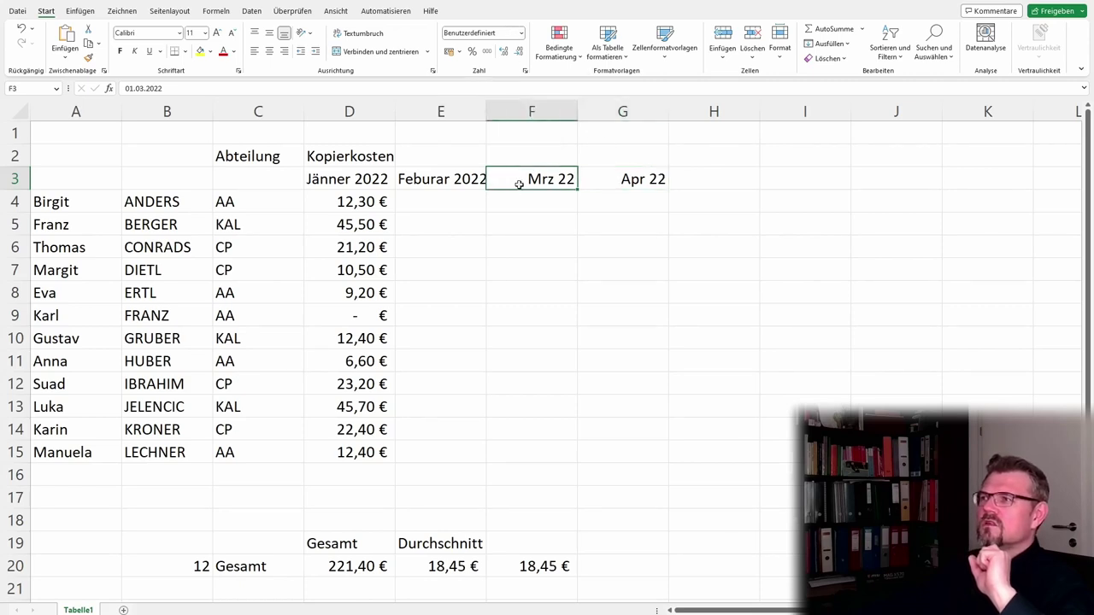
click(89, 58)
drag(466, 186, 342, 181)
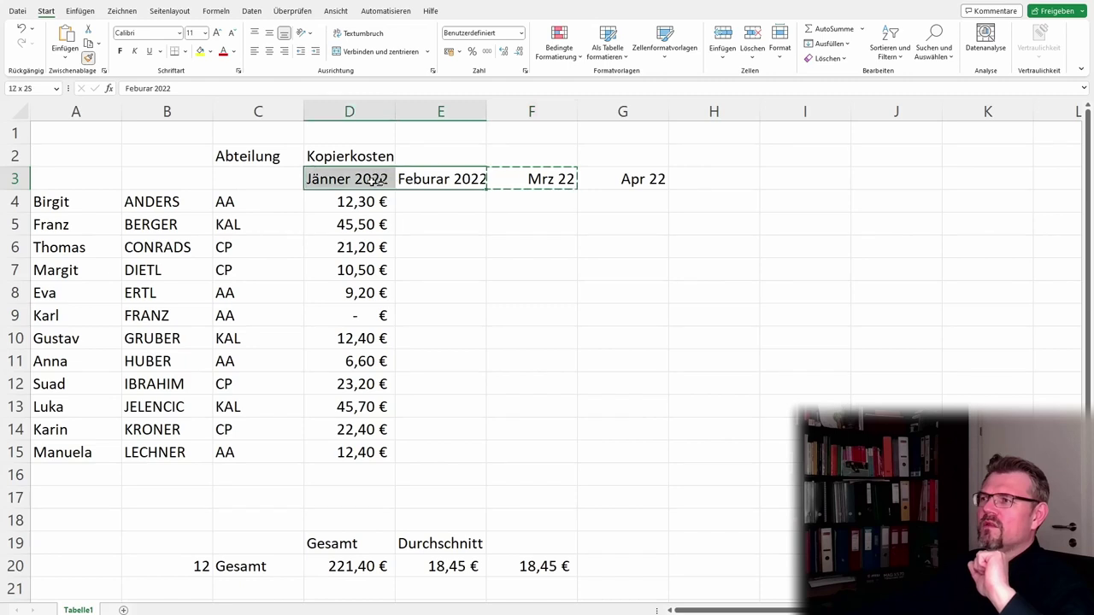
click(492, 242)
click(445, 178)
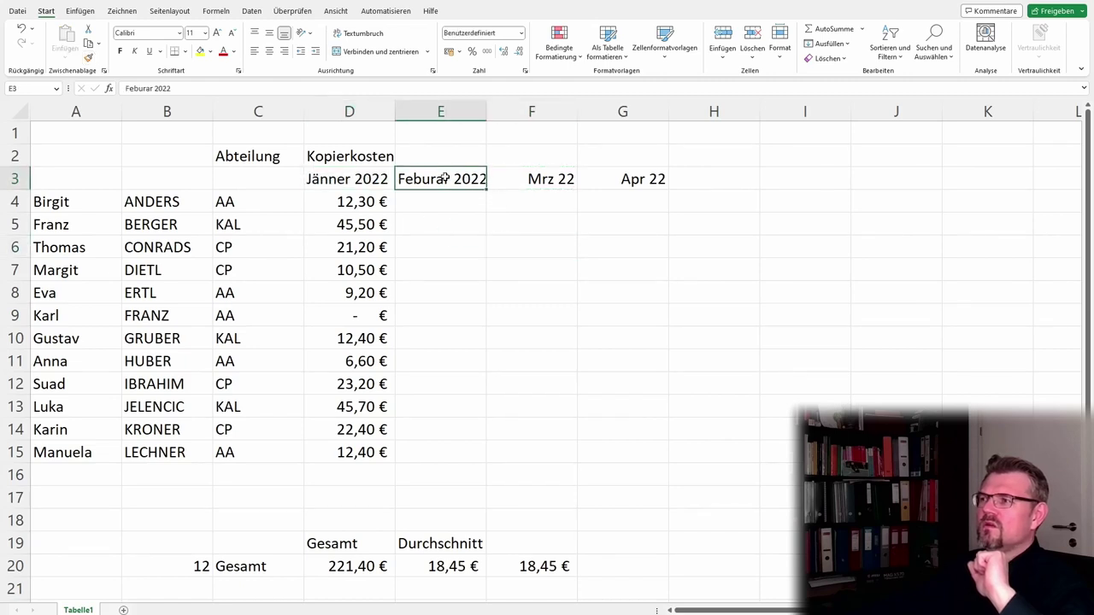
click(526, 185)
key(Left)
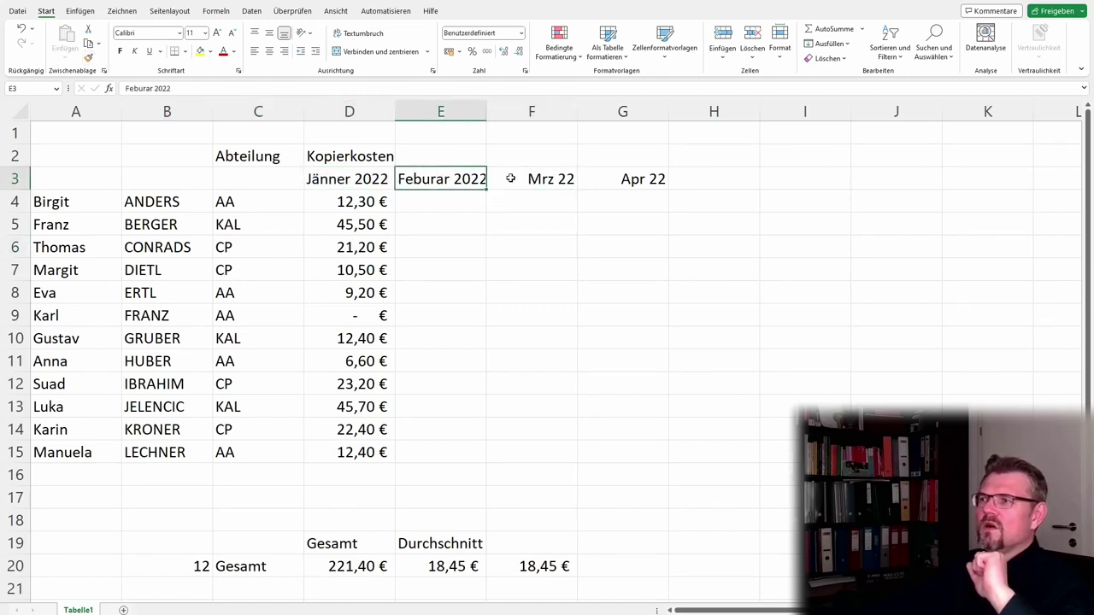
click(510, 178)
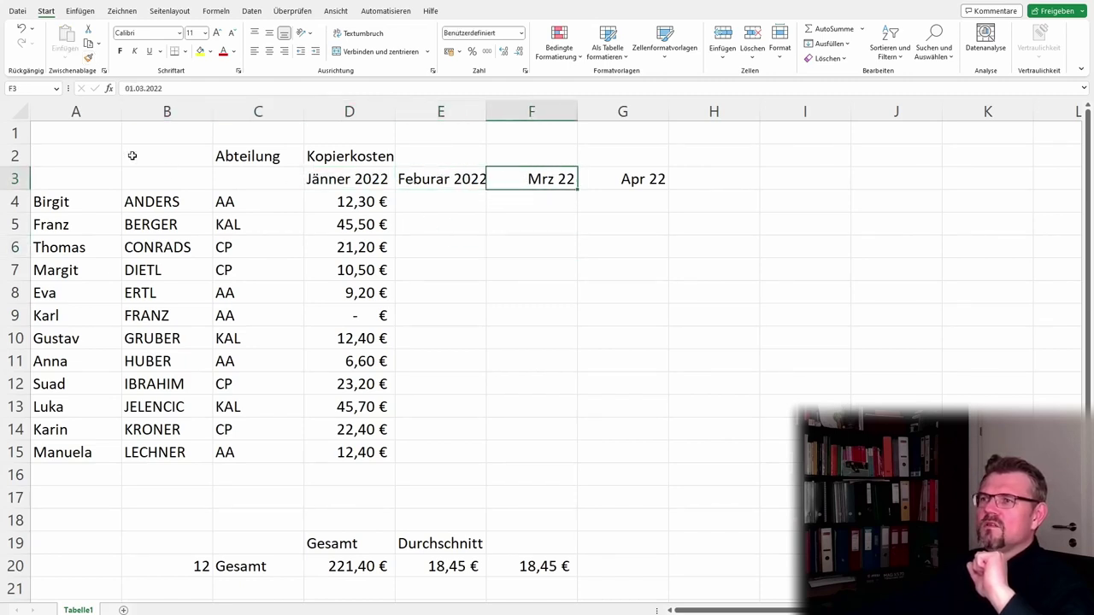
Step: Re-enter E3 as 01.02.2022 and D3 as 01.01.2022 so they show Feb 22 and Jan 22
click(455, 185)
text(01.02)
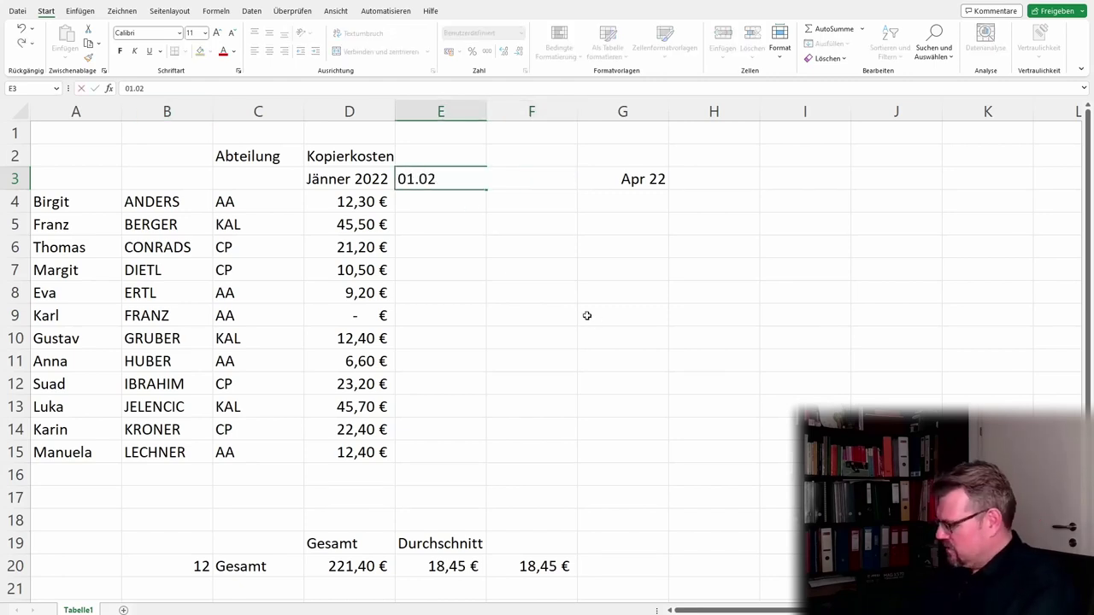
text(.20)
key(Return)
key(Up)
key(Left)
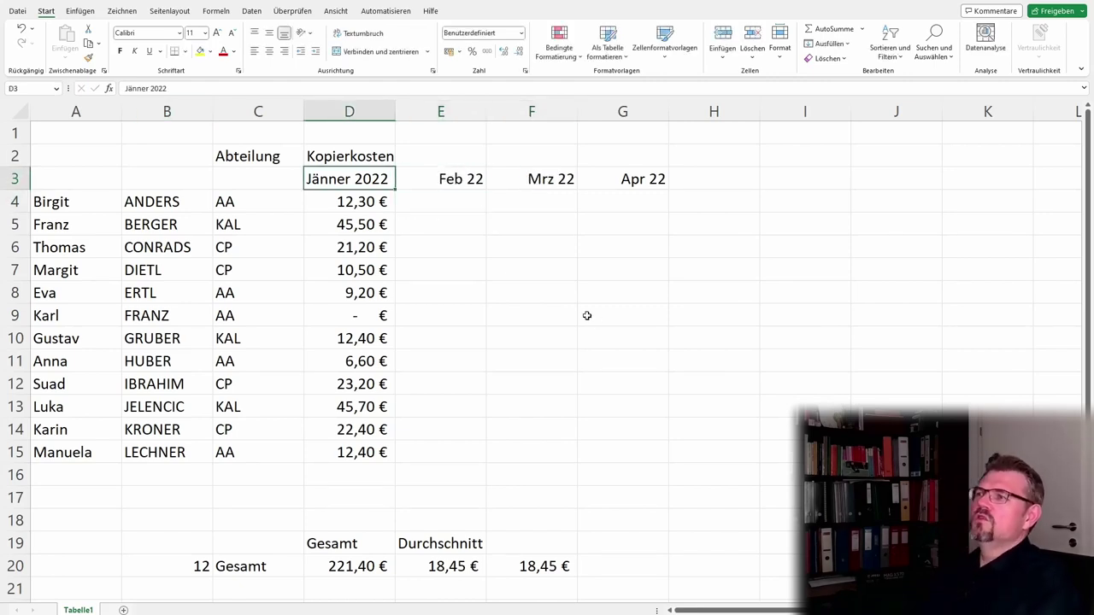
text(01.01)
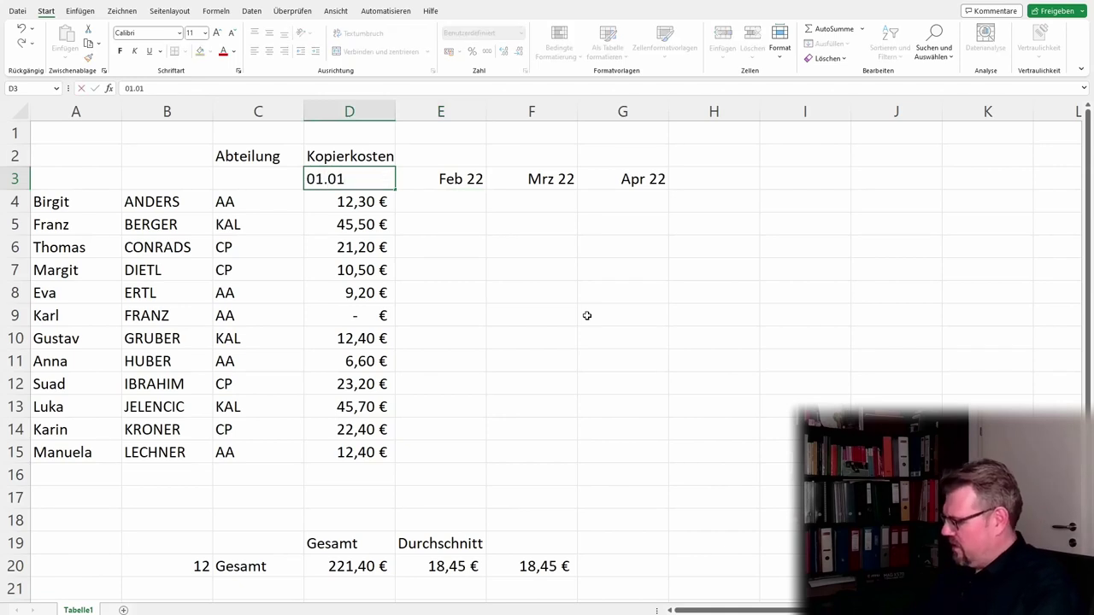
text(.2022)
key(Return)
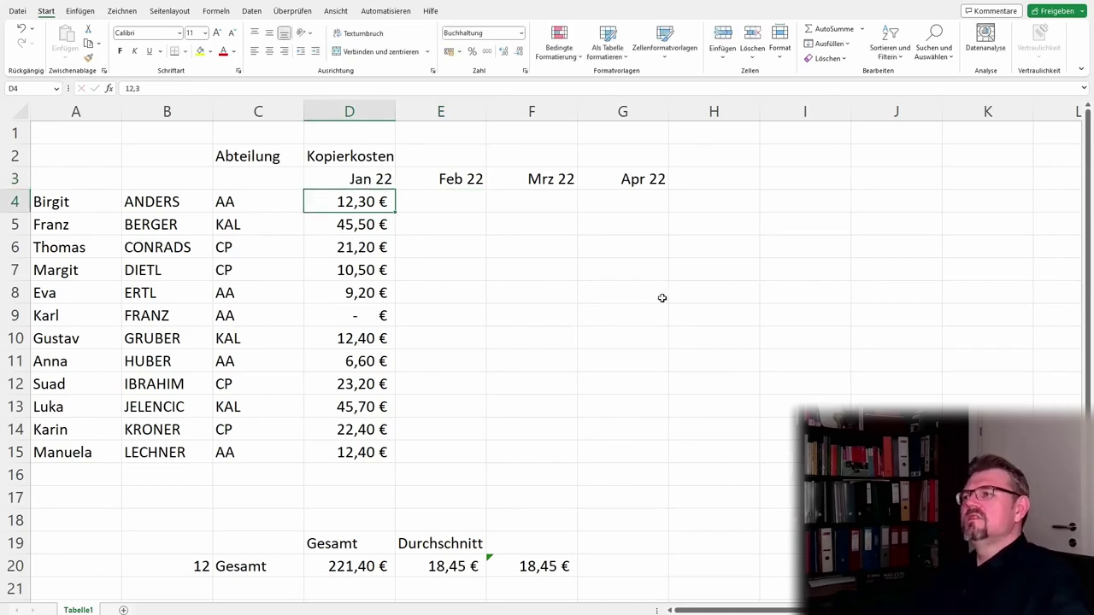
Step: Select the Mrz 22 and Apr 22 headers in F3:G3 as the fill pattern
click(648, 296)
click(607, 177)
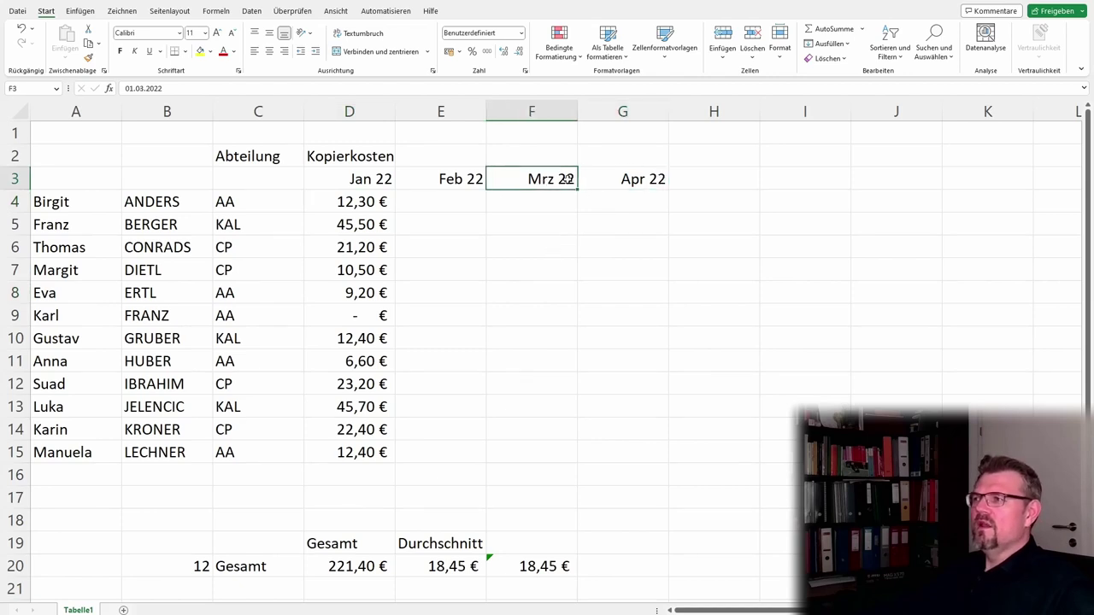
drag(539, 185, 611, 177)
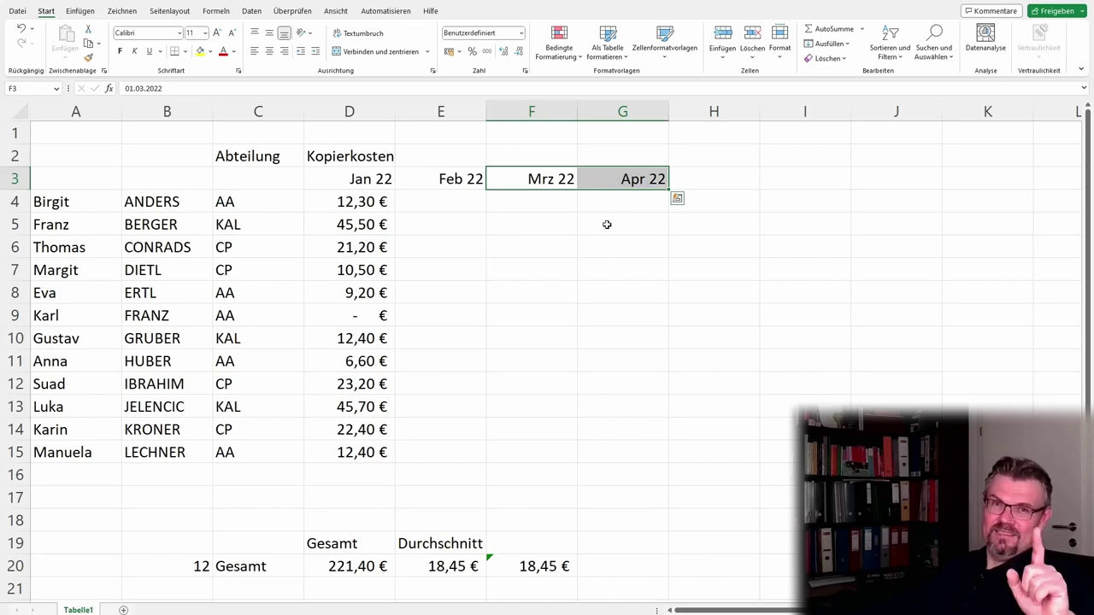
click(587, 221)
click(539, 185)
drag(539, 185, 630, 179)
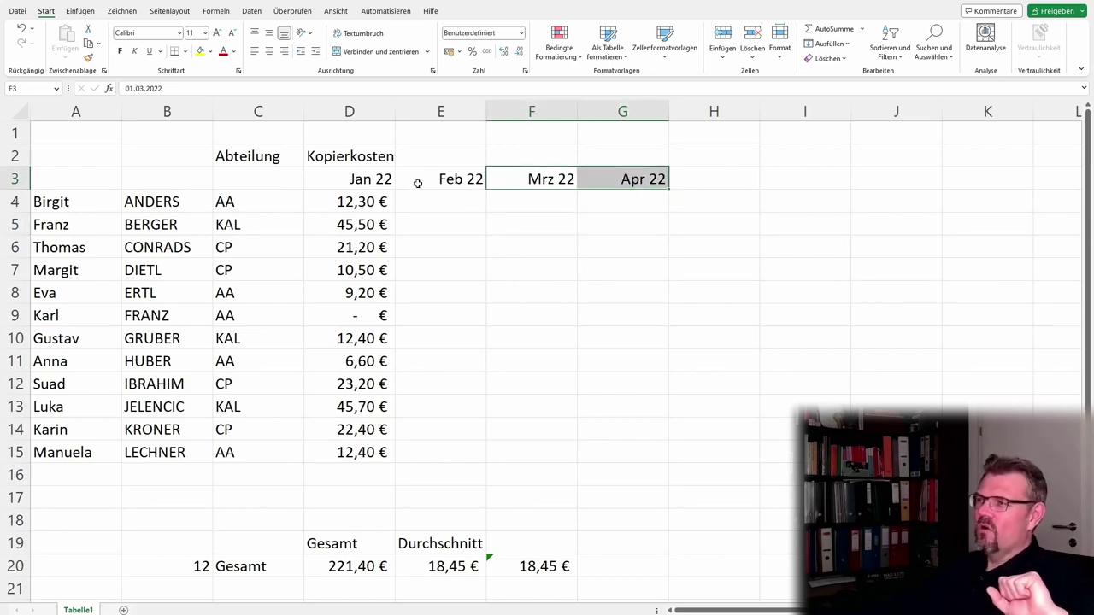
click(383, 179)
click(427, 179)
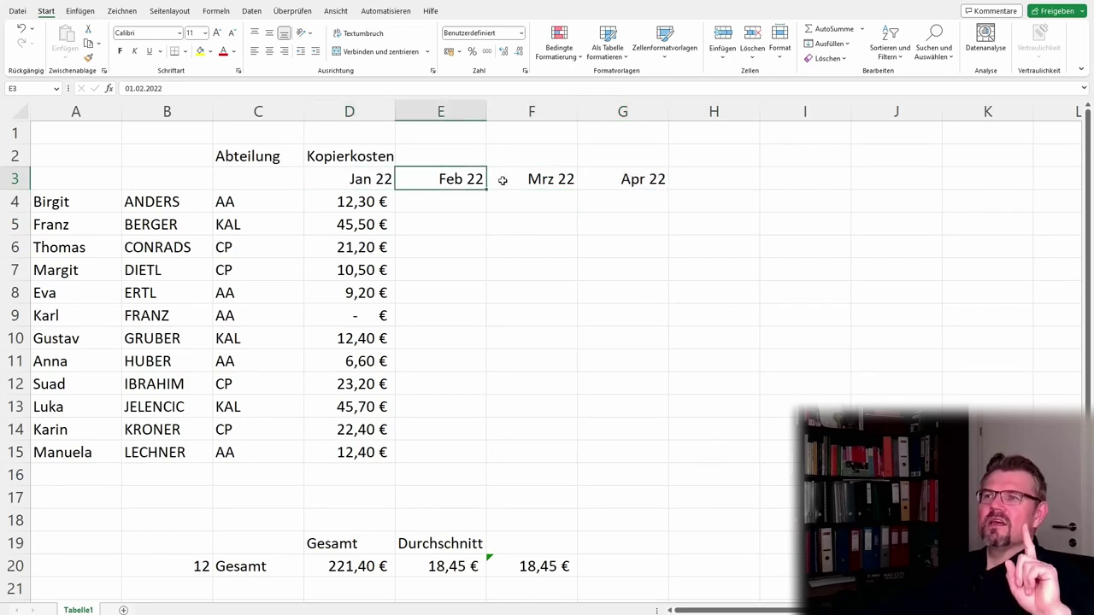
click(506, 179)
click(624, 179)
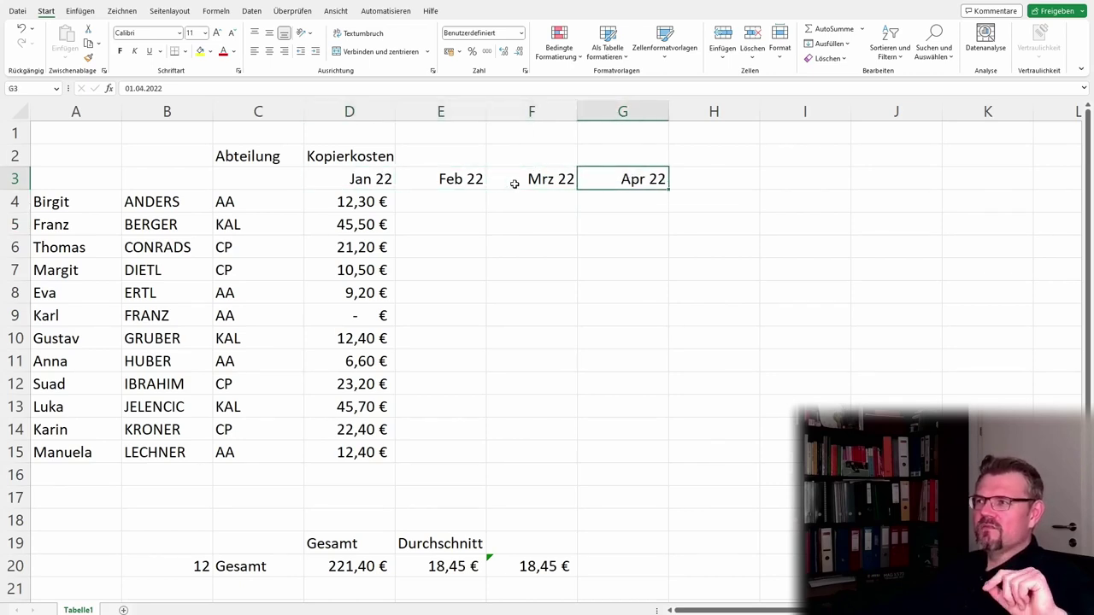
drag(517, 181, 618, 179)
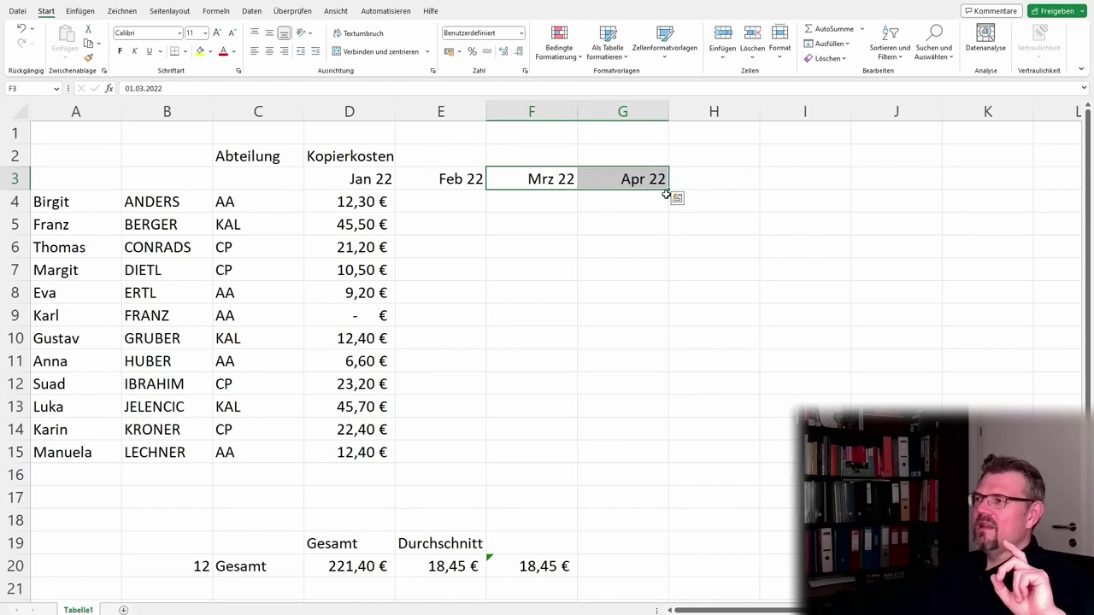
Step: Fill the month series across H3:K3 with Mai 22 through Aug 22
drag(669, 189, 822, 187)
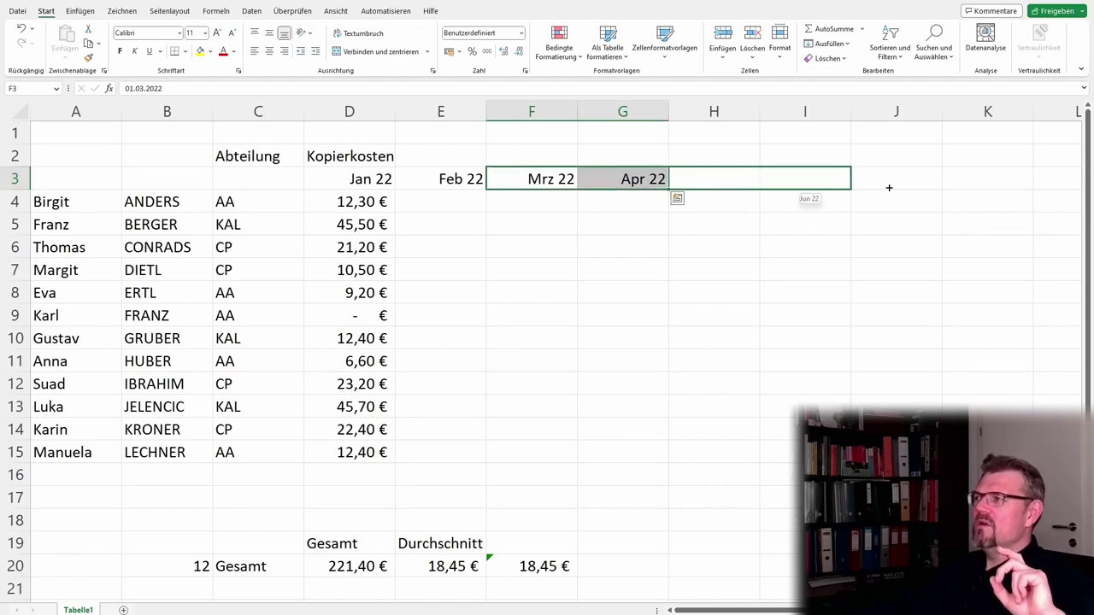
drag(889, 188, 1040, 188)
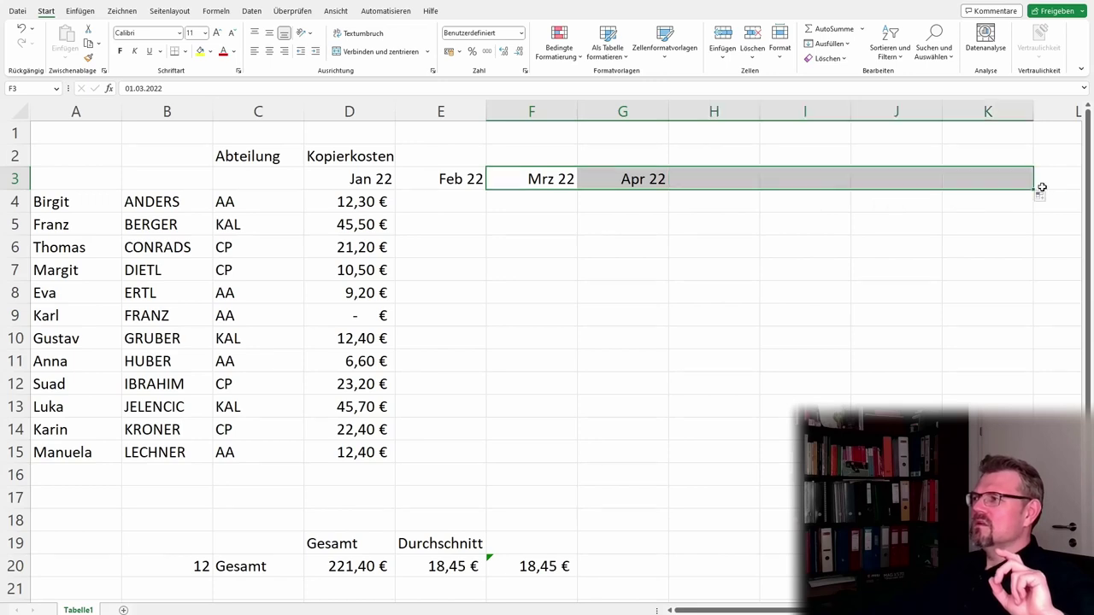
click(921, 291)
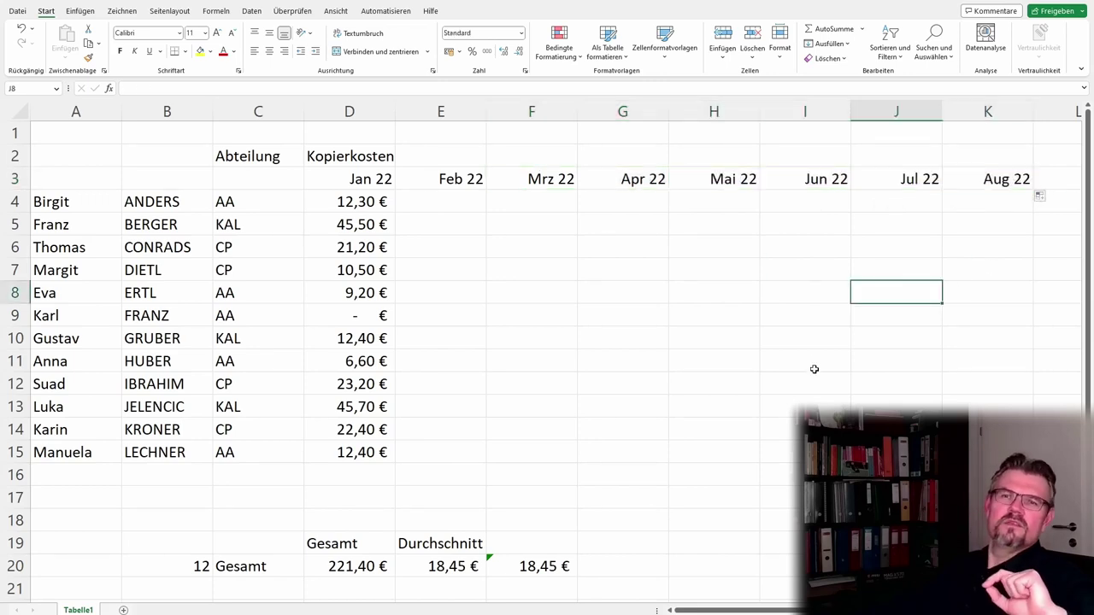
click(739, 186)
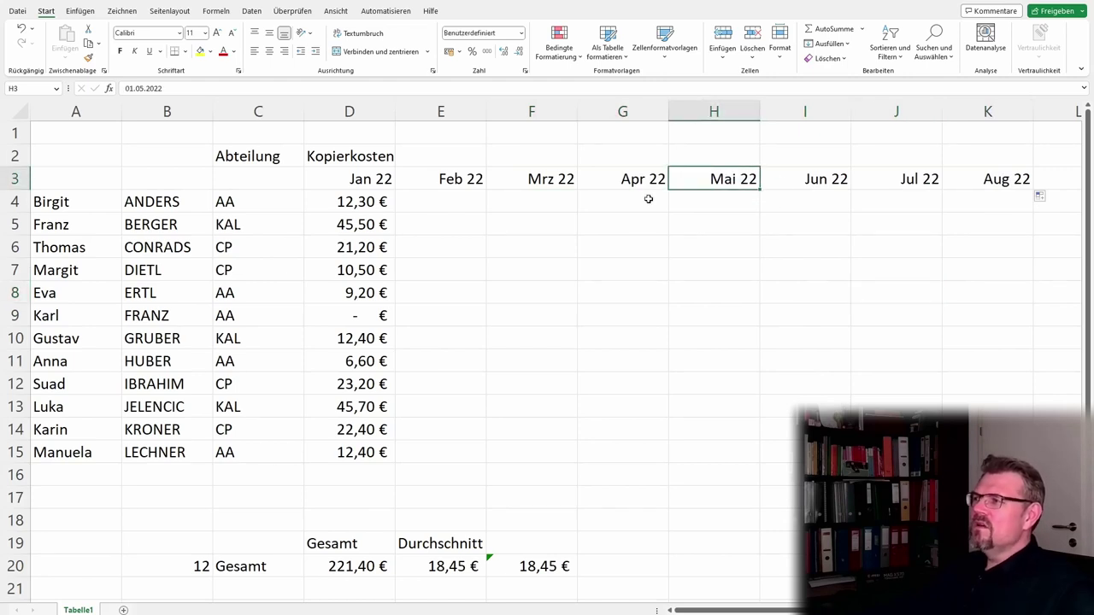
drag(634, 182, 733, 179)
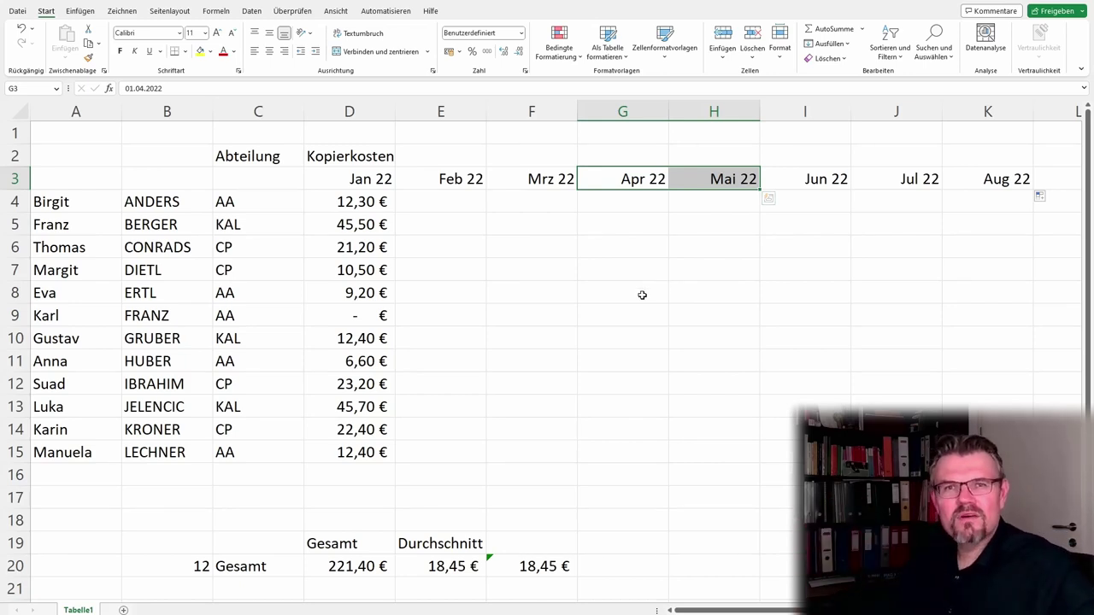
click(569, 178)
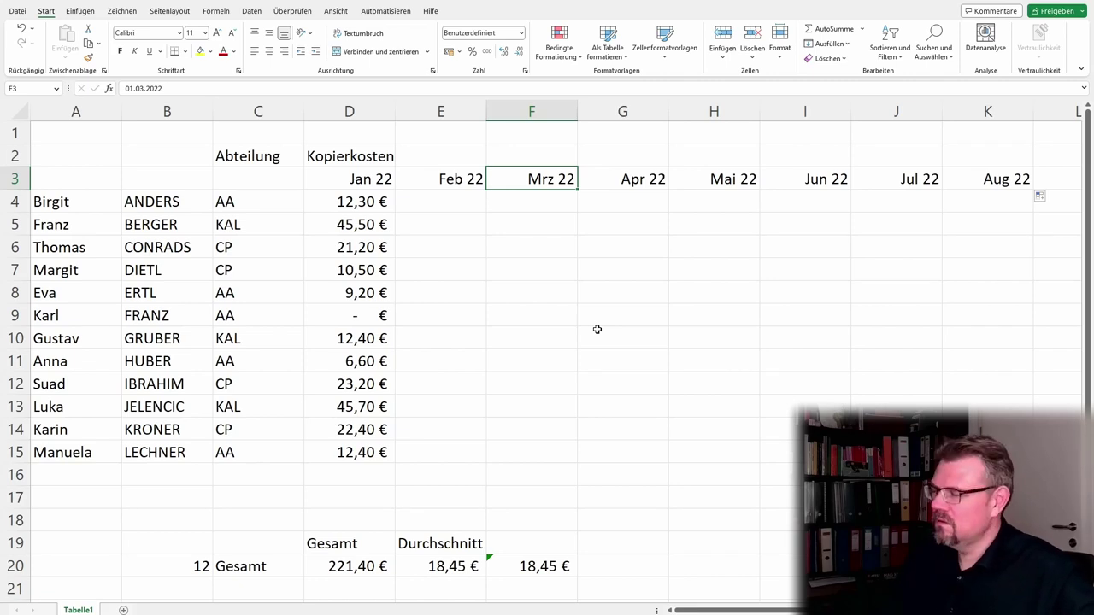
click(566, 272)
click(569, 342)
click(556, 175)
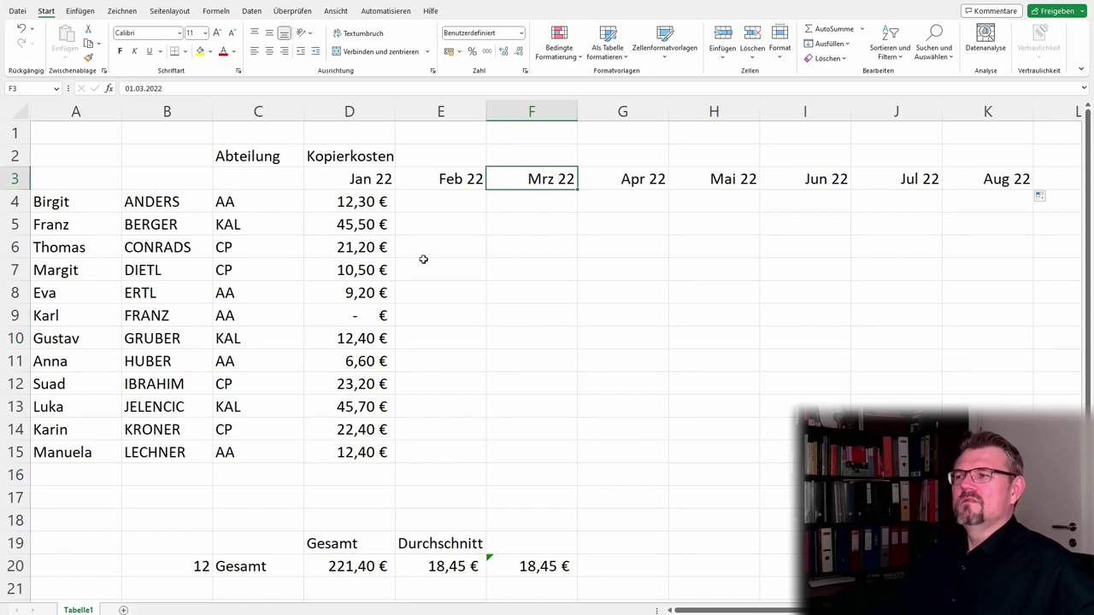
click(448, 202)
Step: Enter the Feb–Aug costs in row 4: 13, 15, 32, 3, 2, 0,85 and 6,5
text(125)
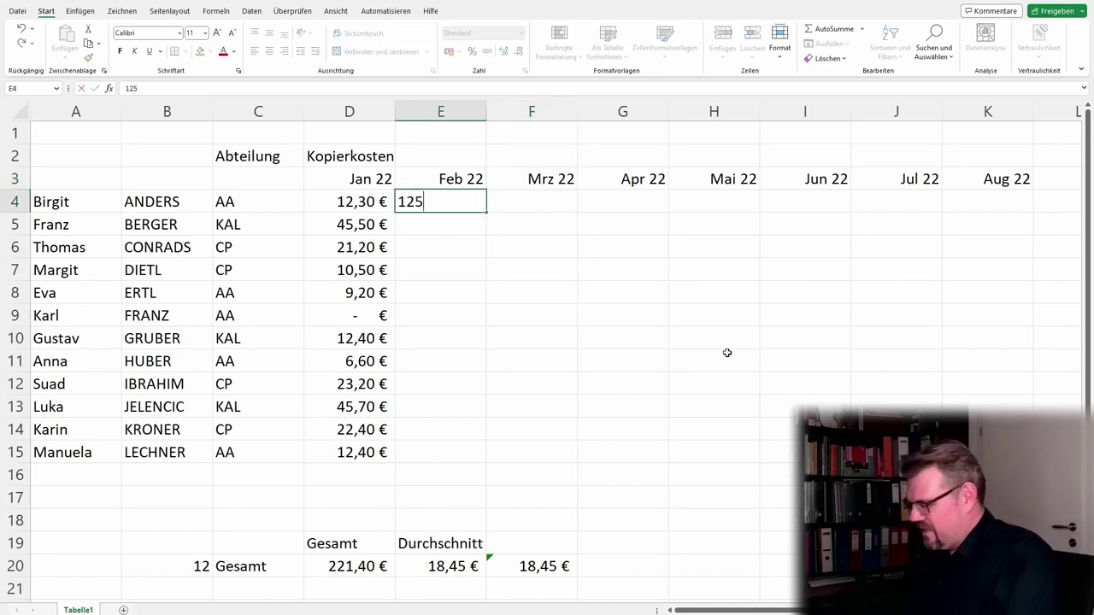
key(BackSpace)
key(BackSpace)
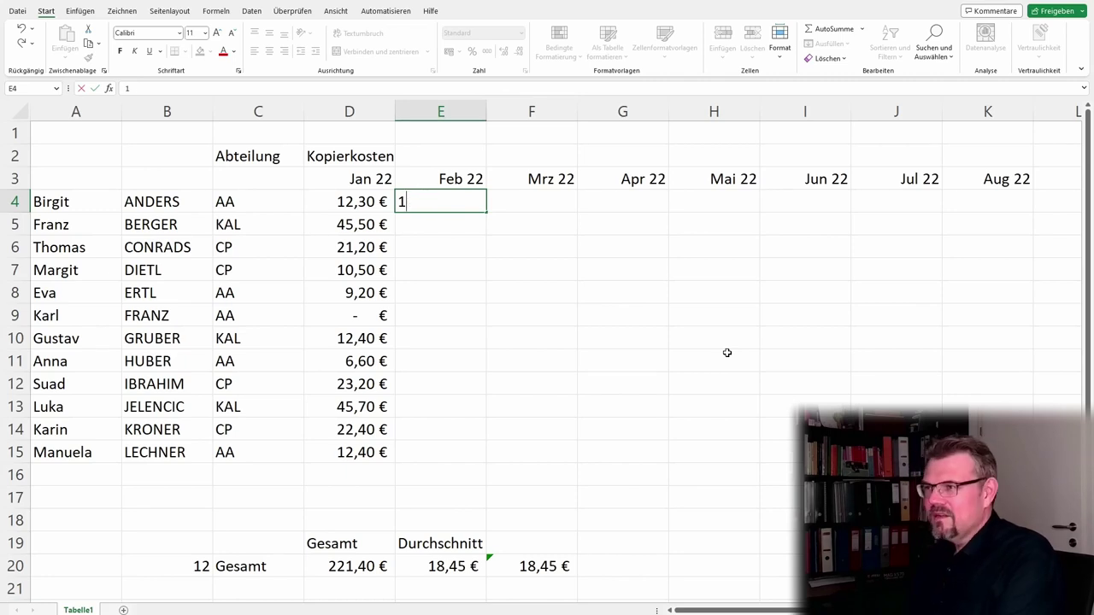
text(3)
key(Right)
text(15)
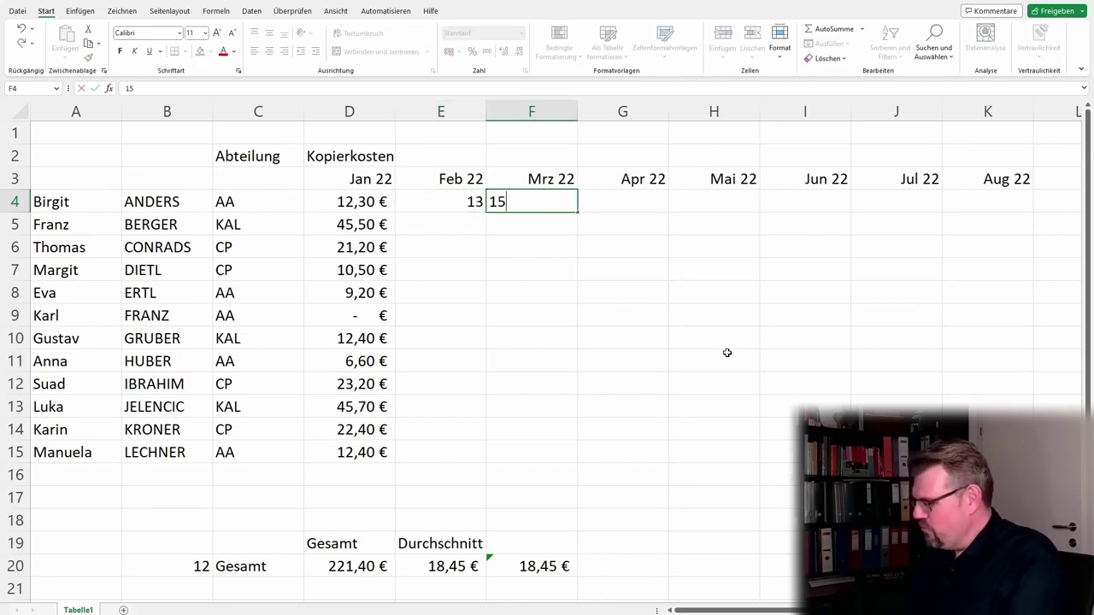
key(Return)
key(Right)
text(105)
key(Up)
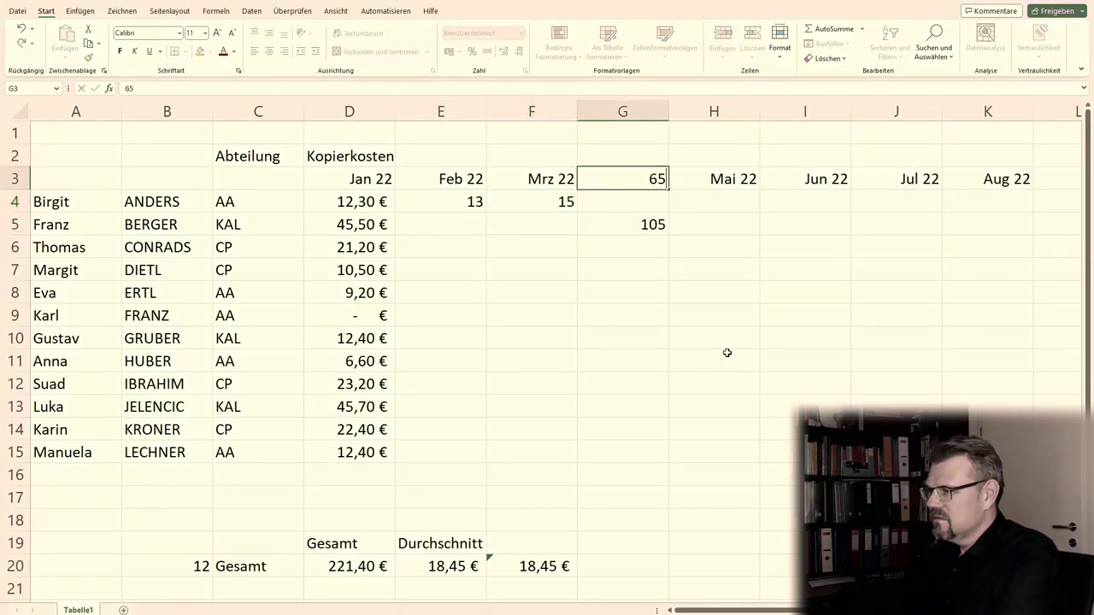
text(514)
key(Right)
text(3)
key(Left)
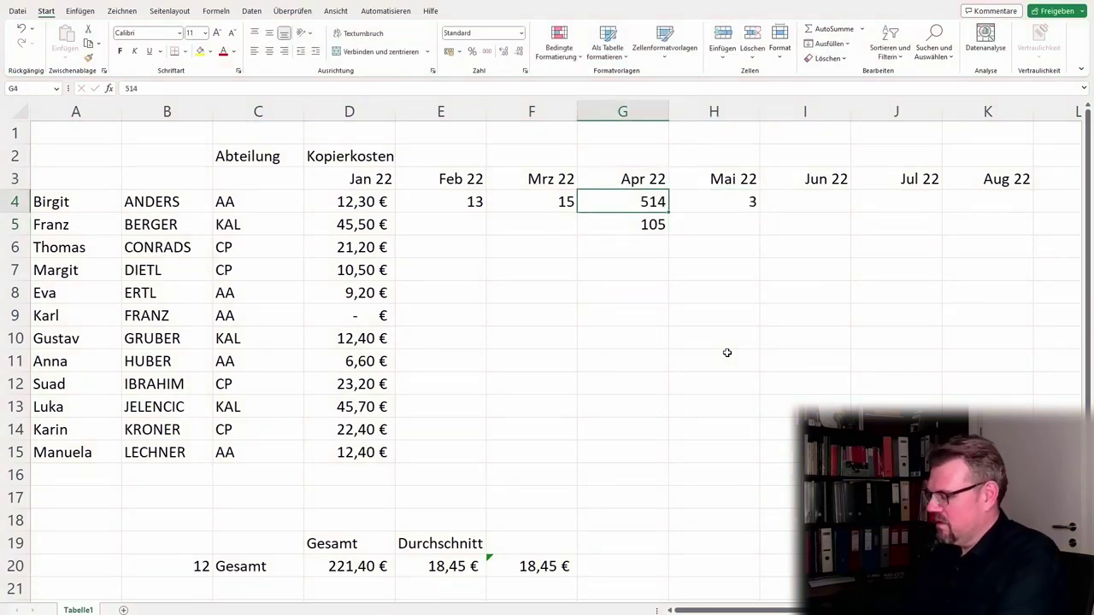
text(32)
key(Return)
text(1)
key(Tab)
key(Up)
key(Right)
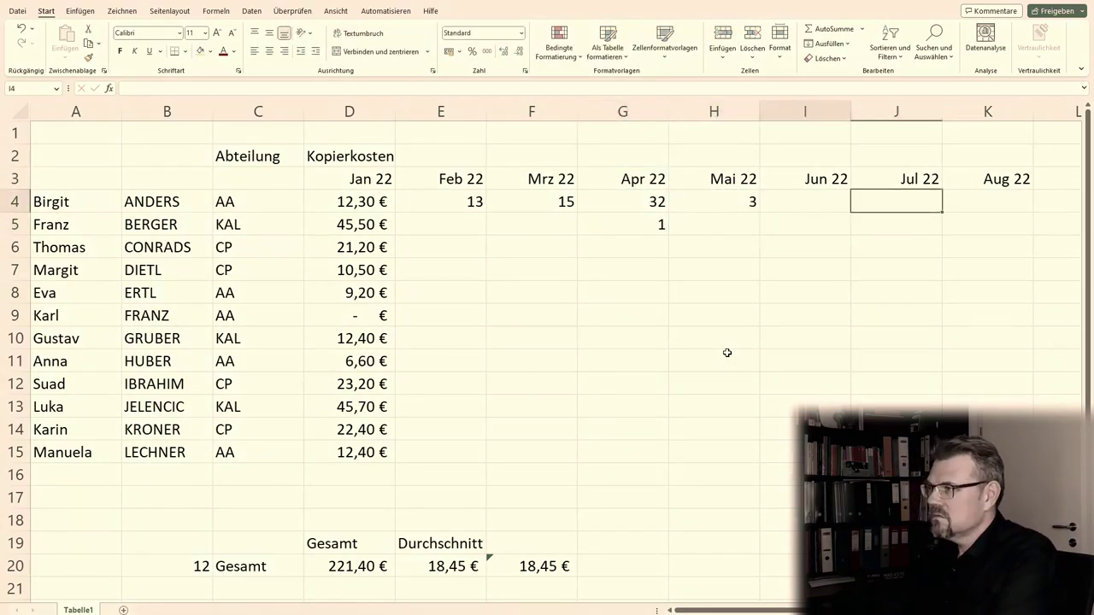
text(2)
key(Tab)
text(0,85)
key(Tab)
text(6,5)
key(Return)
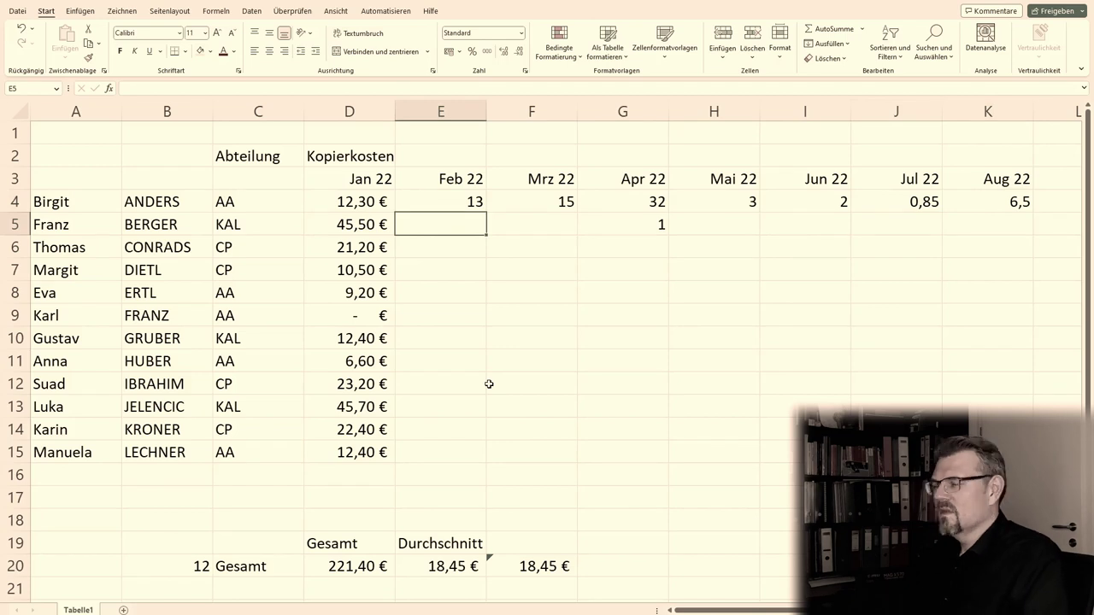
Step: Enter the row 5 and row 6 costs, then auto-fill E4:K6 down to row 15
text(35,5	12,35	1	11,4	1	0	0,)
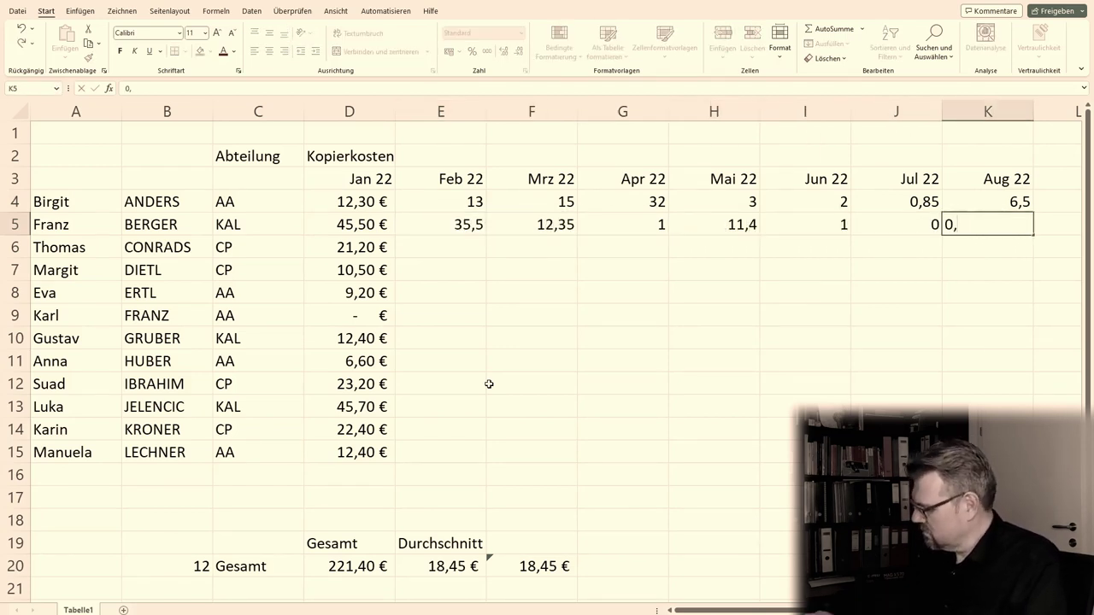
text(85)
key(Return)
text(6,4	4,5	7,8	9,4	)
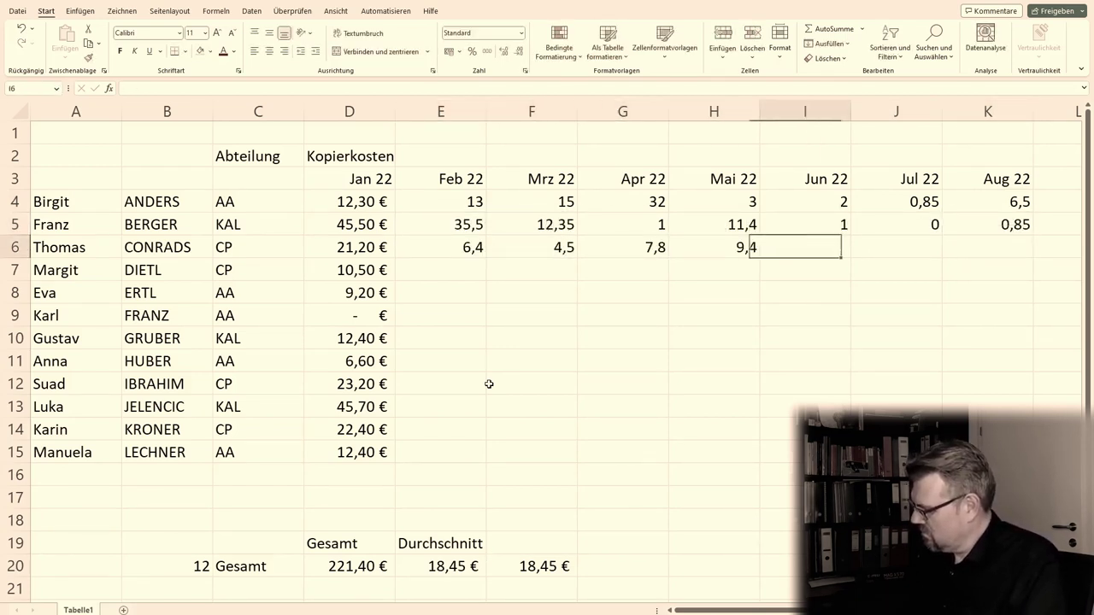
text(4,2	1,5	12,3)
key(Return)
drag(350, 202, 929, 242)
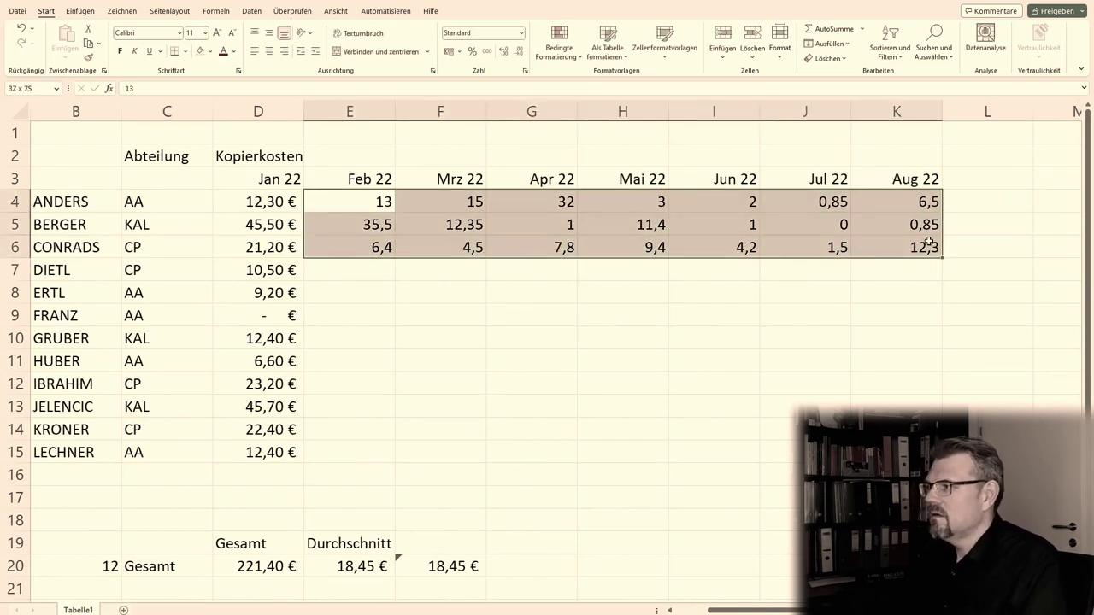
double_click(942, 257)
click(714, 384)
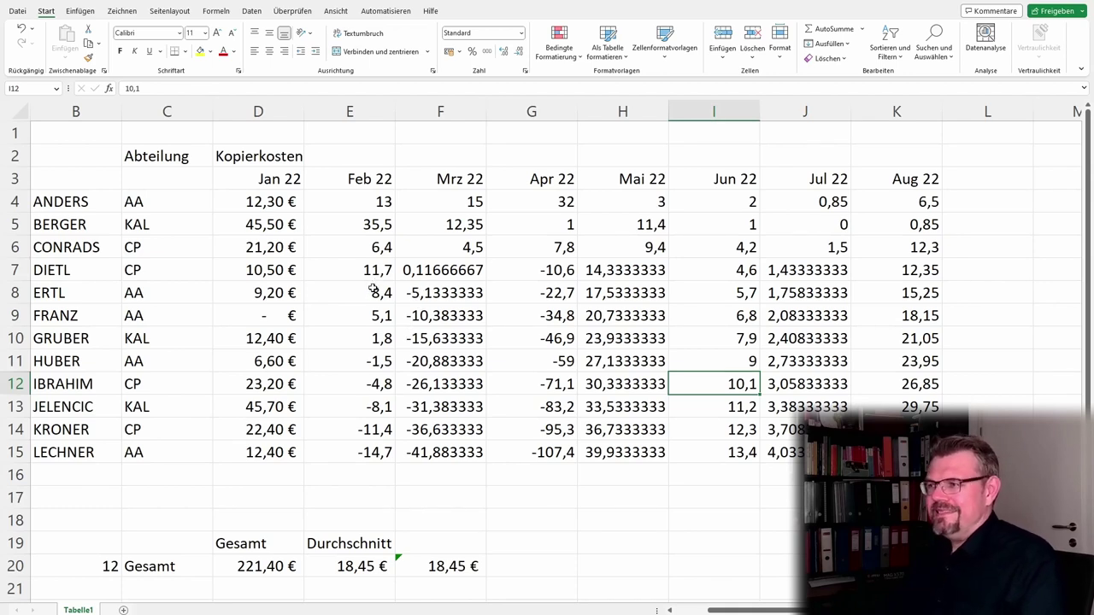
Step: Overwrite row 7 with 0,12 in F7, 15 in H7, 14 in J7 and 10,4 in G7
click(451, 273)
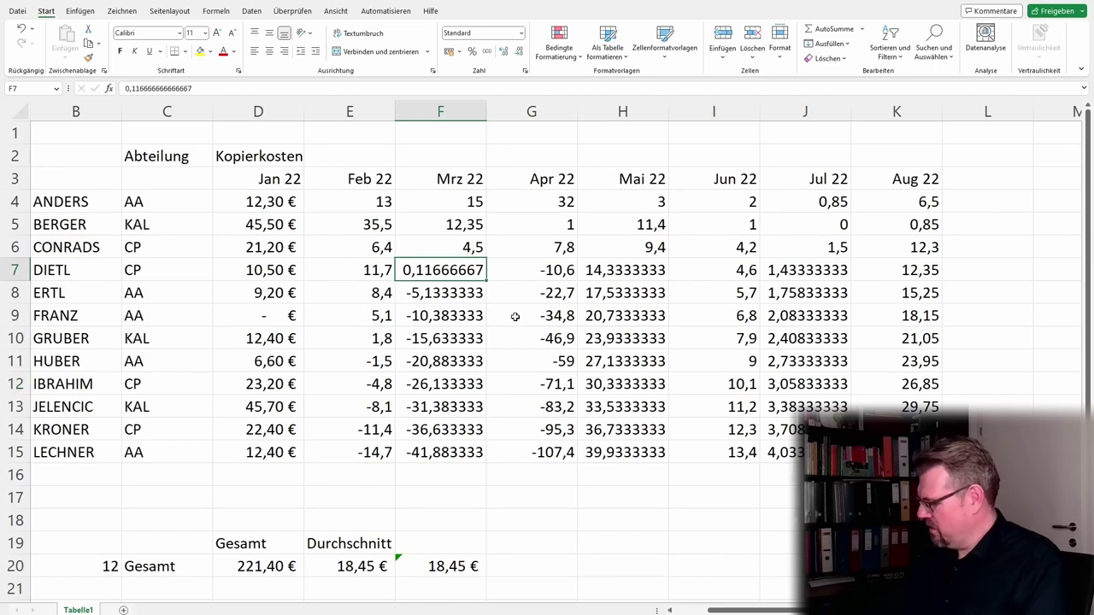
text(0,)
key(ctrl+Return)
key(Right)
key(Right)
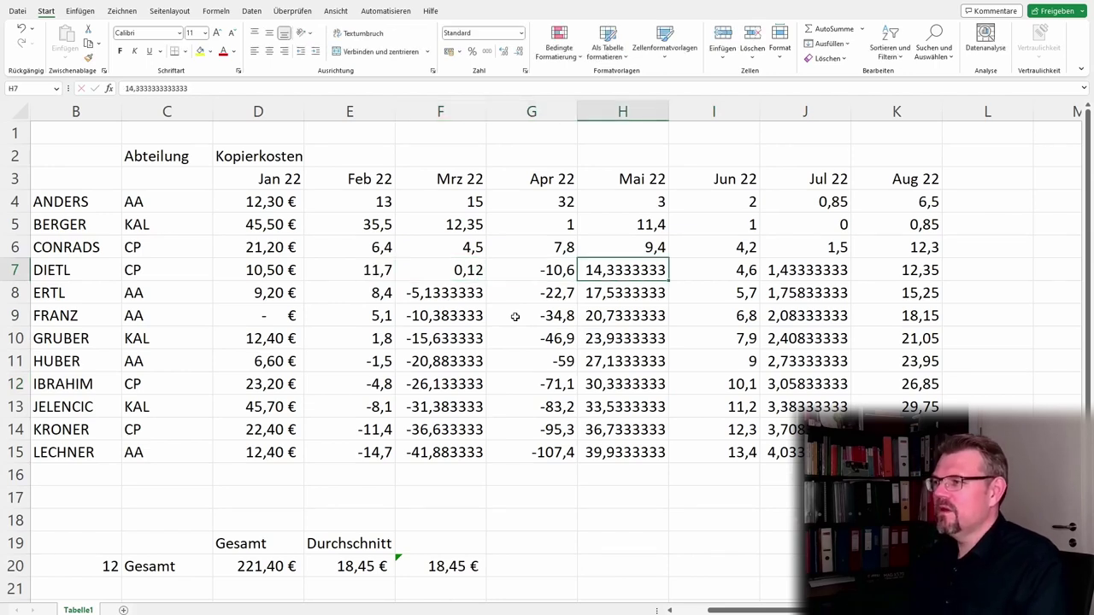
text(15)
key(Right)
key(Right)
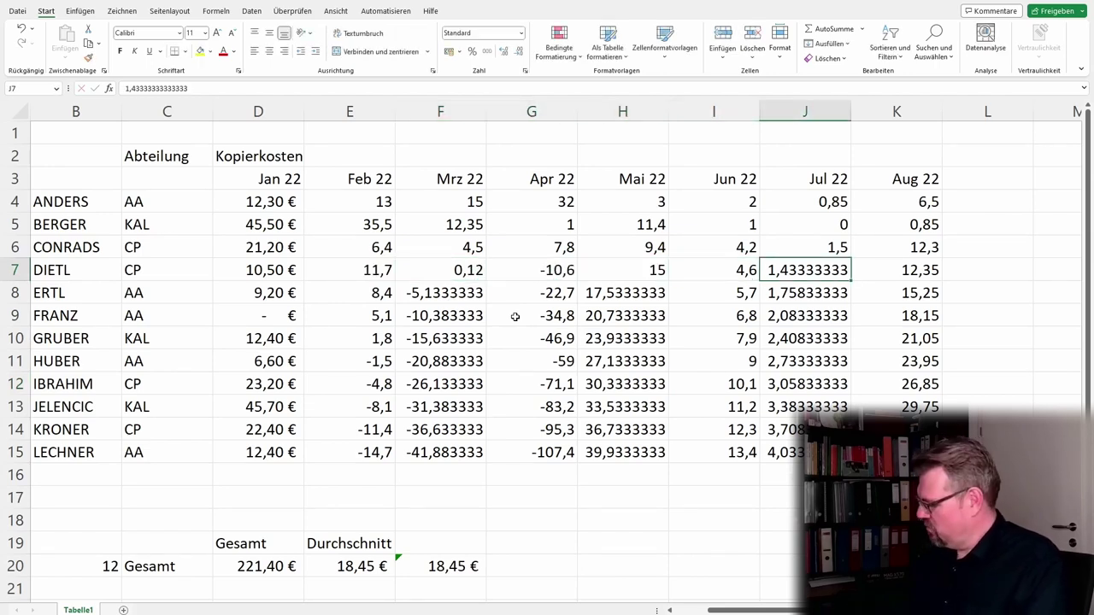
text(14)
key(Return)
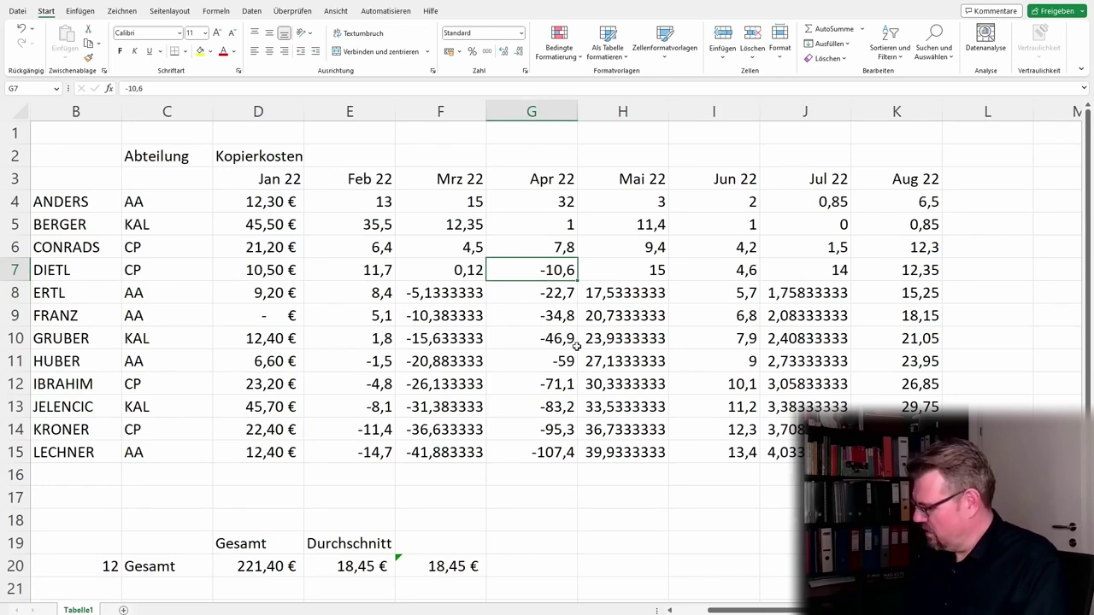
text(10,)
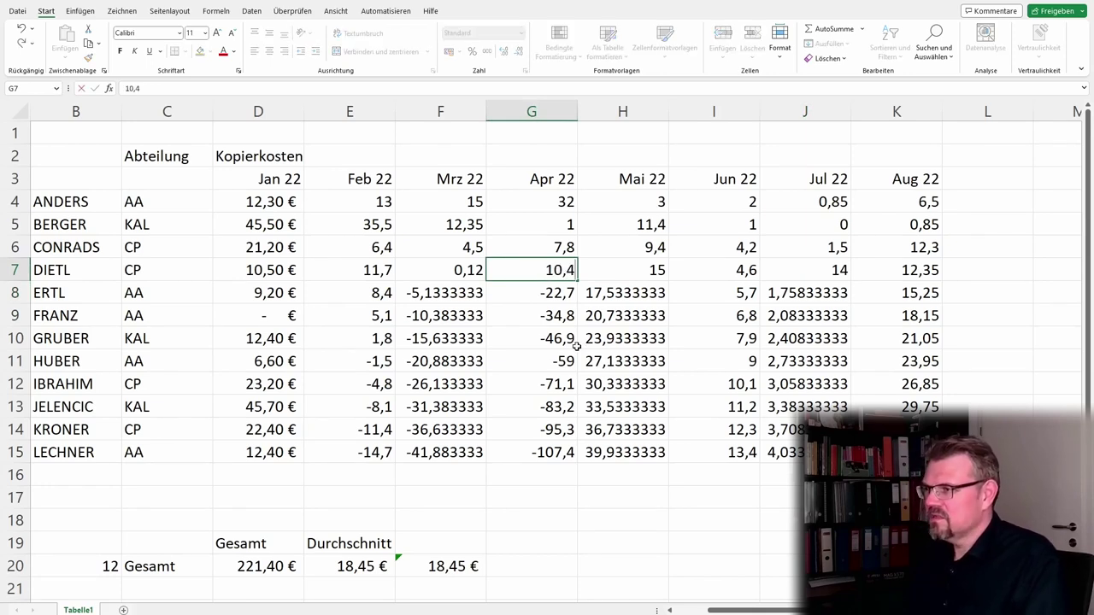
key(Return)
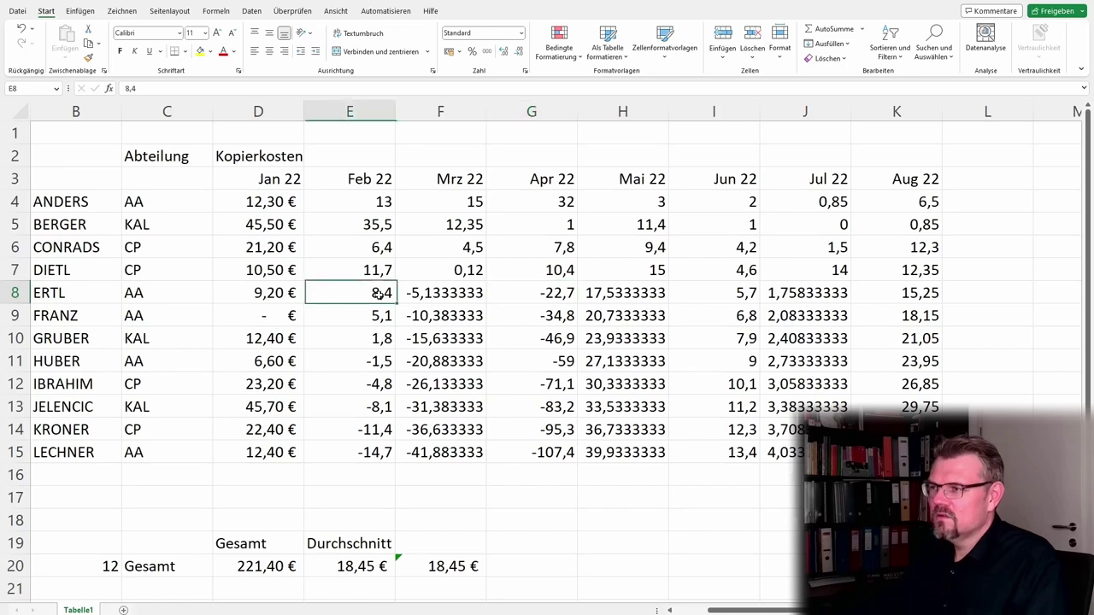
Step: Clear the old Feb–Aug figures in rows 9–15 and set ERTL's Mrz 22 cost to 4,25
drag(381, 304, 924, 455)
key(Delete)
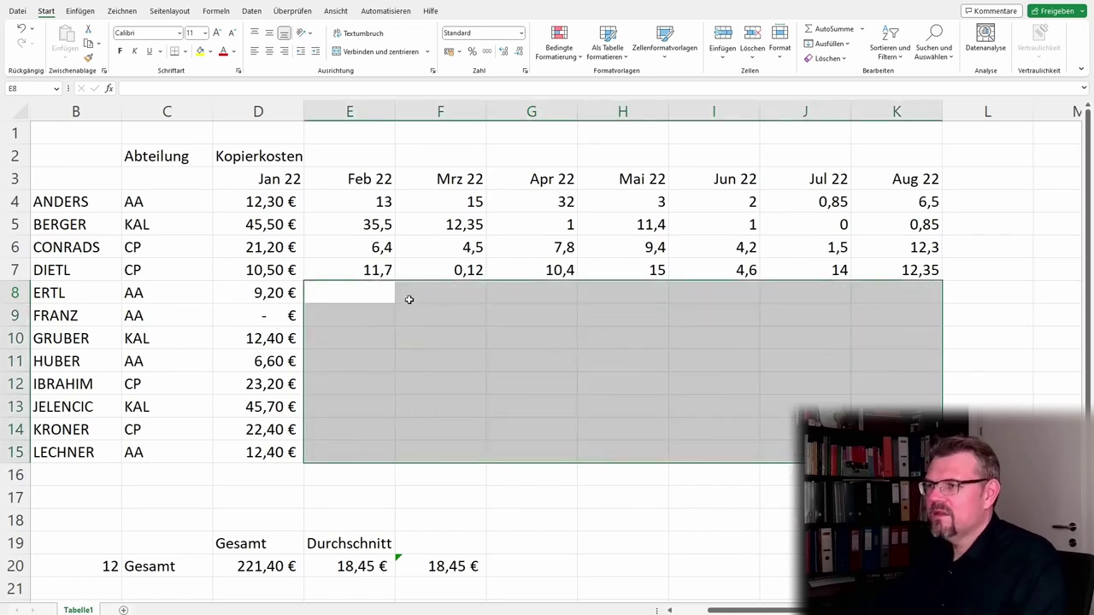
drag(377, 247, 904, 275)
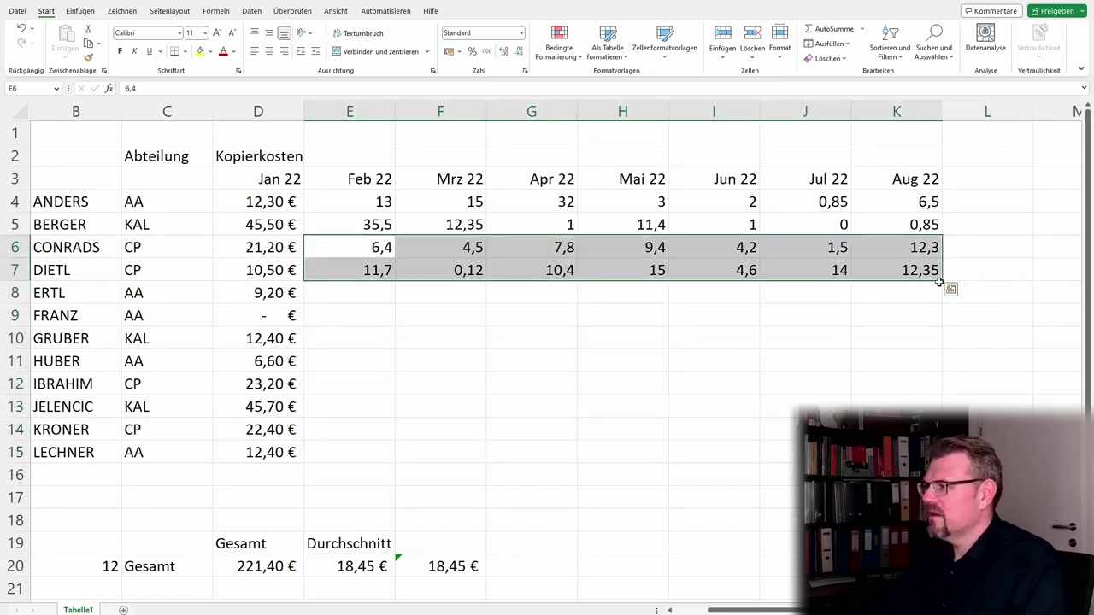
drag(942, 282, 942, 460)
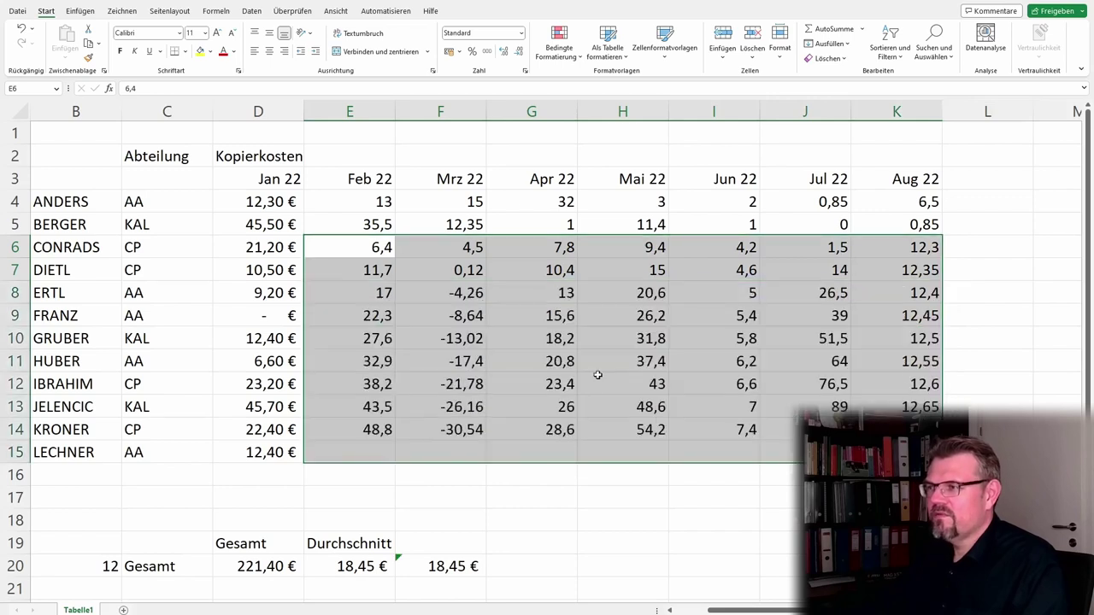
click(560, 364)
click(456, 293)
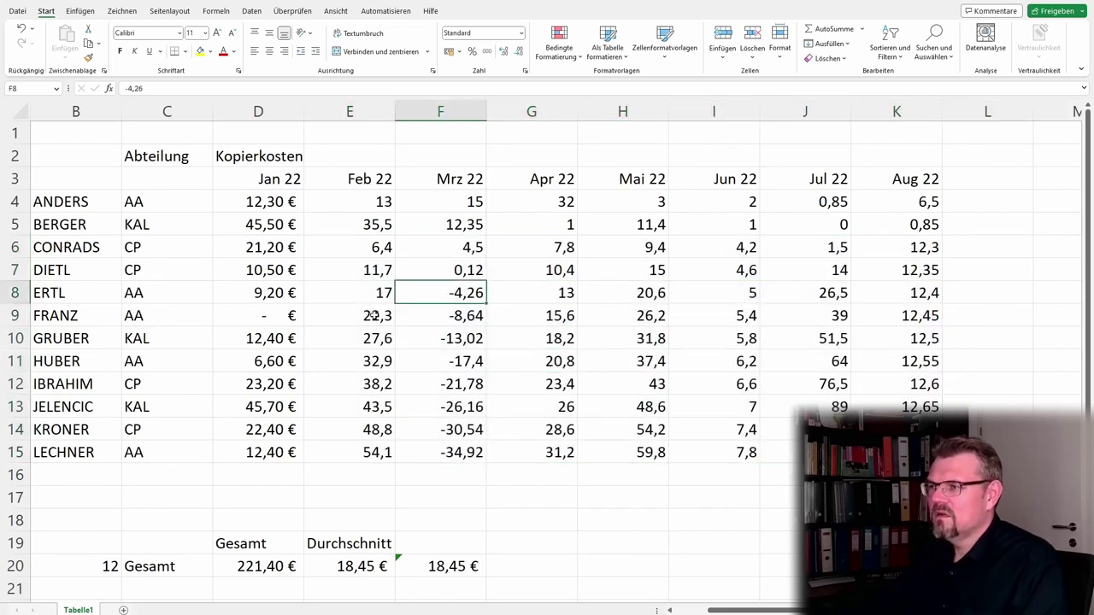
drag(376, 315, 919, 452)
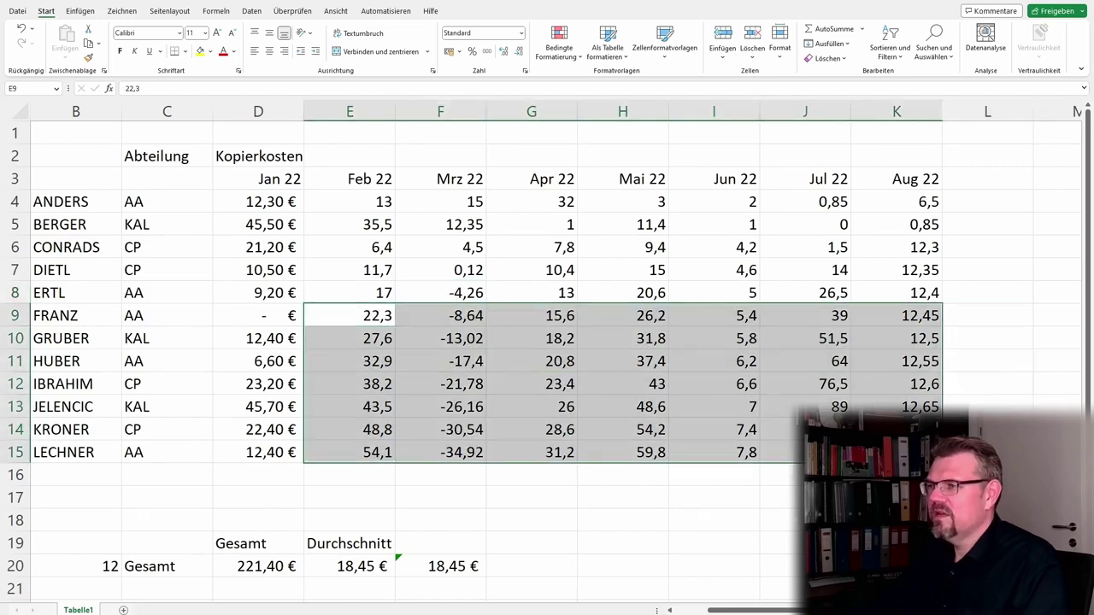
key(Delete)
click(440, 315)
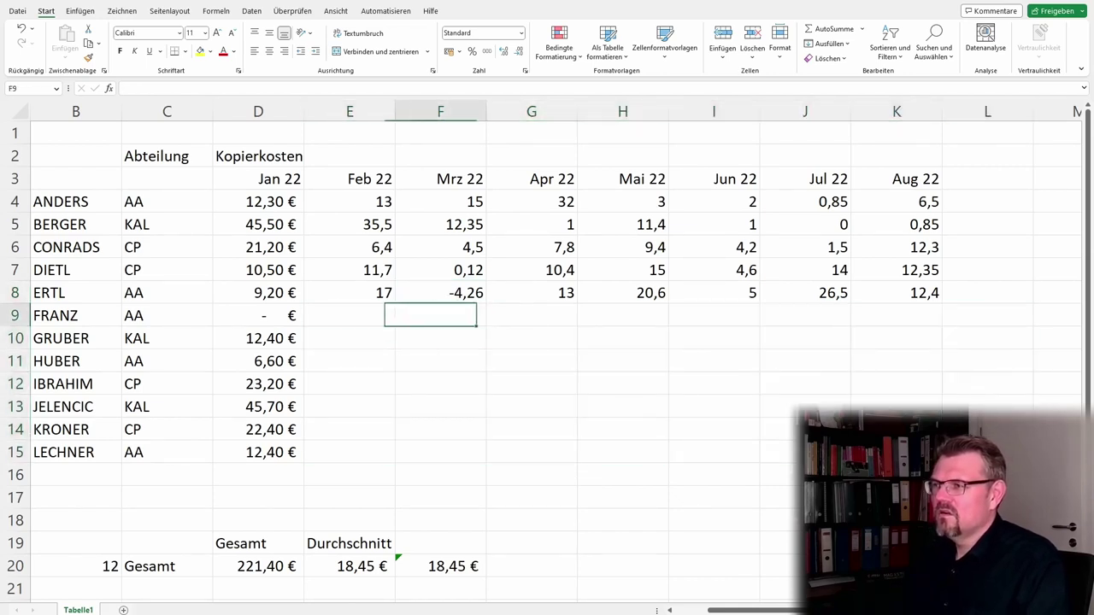
click(441, 293)
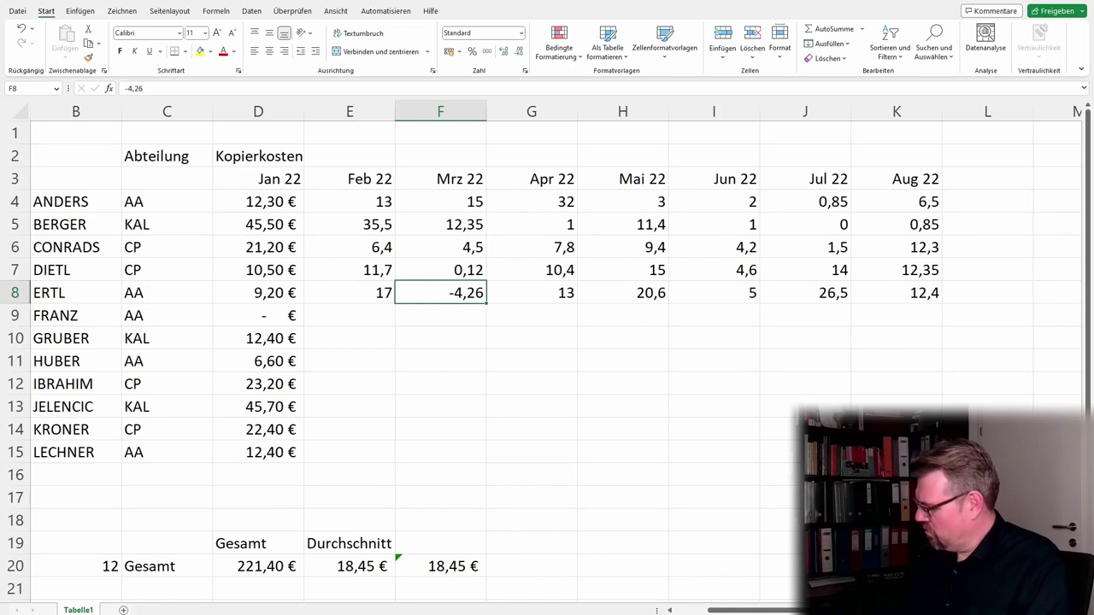
text(4)
key(Return)
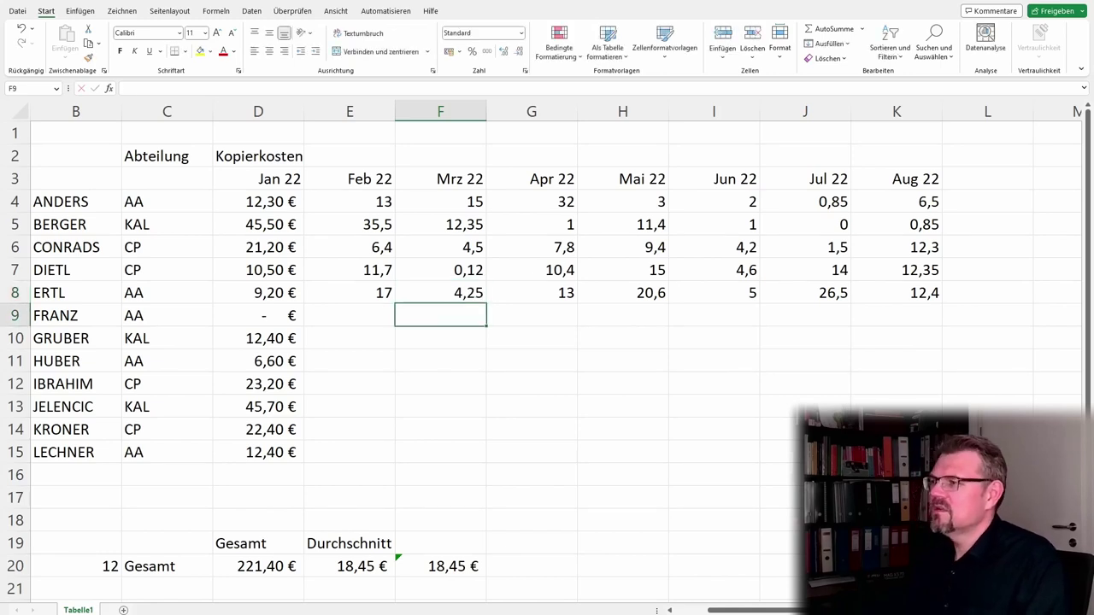
Step: Enter FRANZ's Feb–Aug 22 costs: 2, 4, 9, 2, 7, 3, 4
click(365, 313)
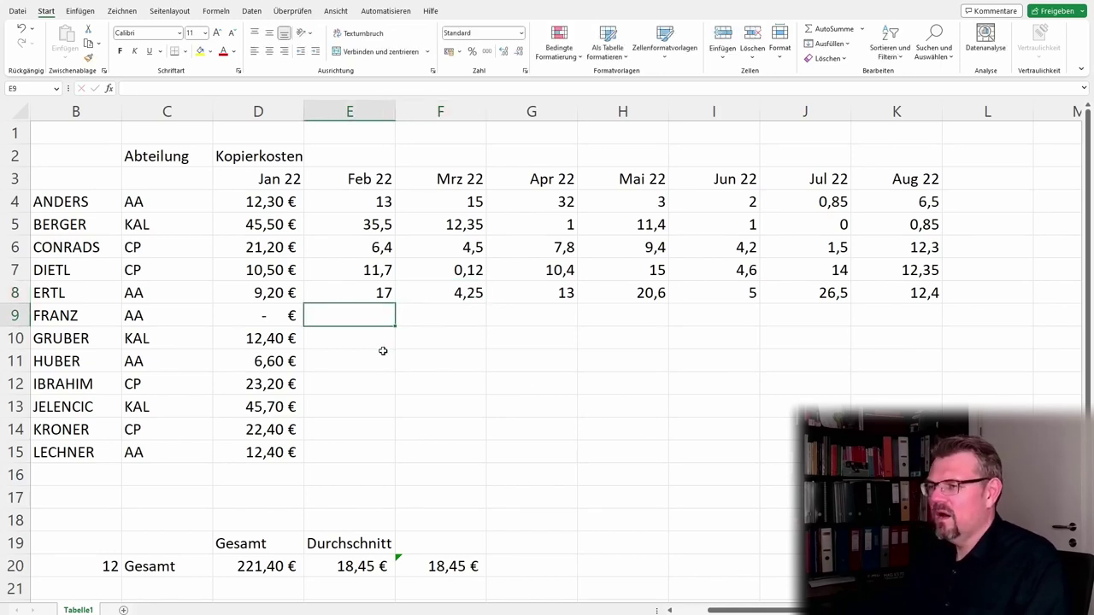
text(2)
key(Tab)
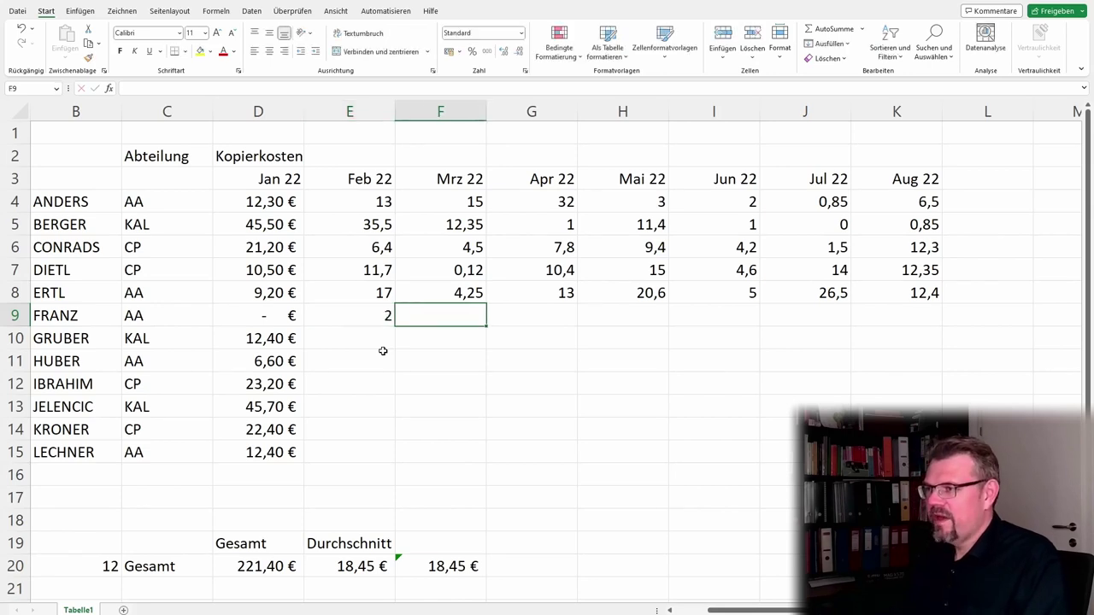
text(4)
key(Tab)
text(9)
key(Tab)
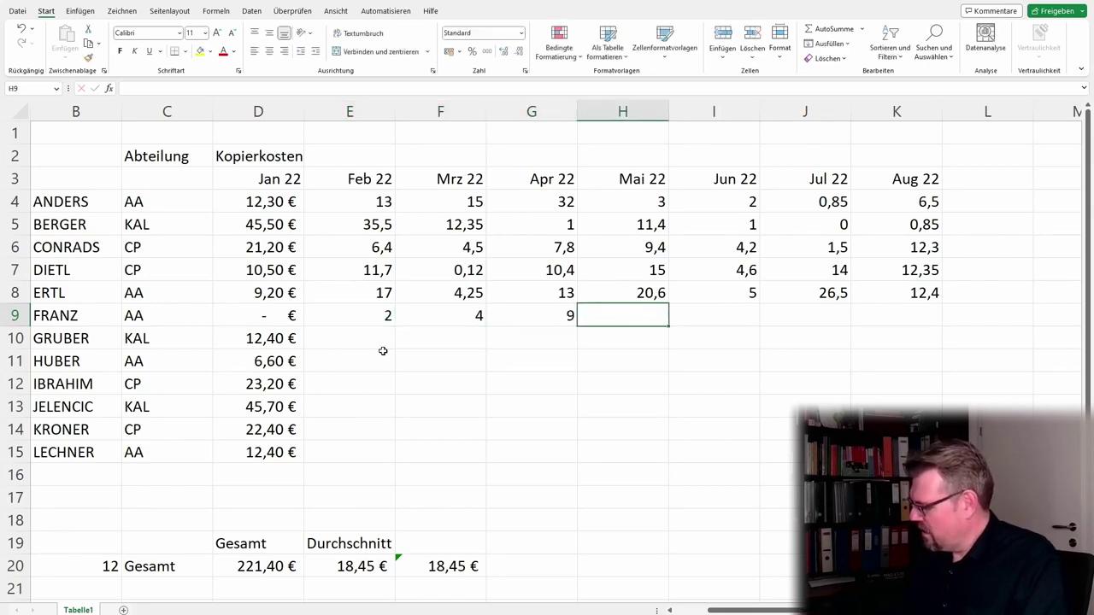
text(2)
key(Tab)
text(7)
key(Tab)
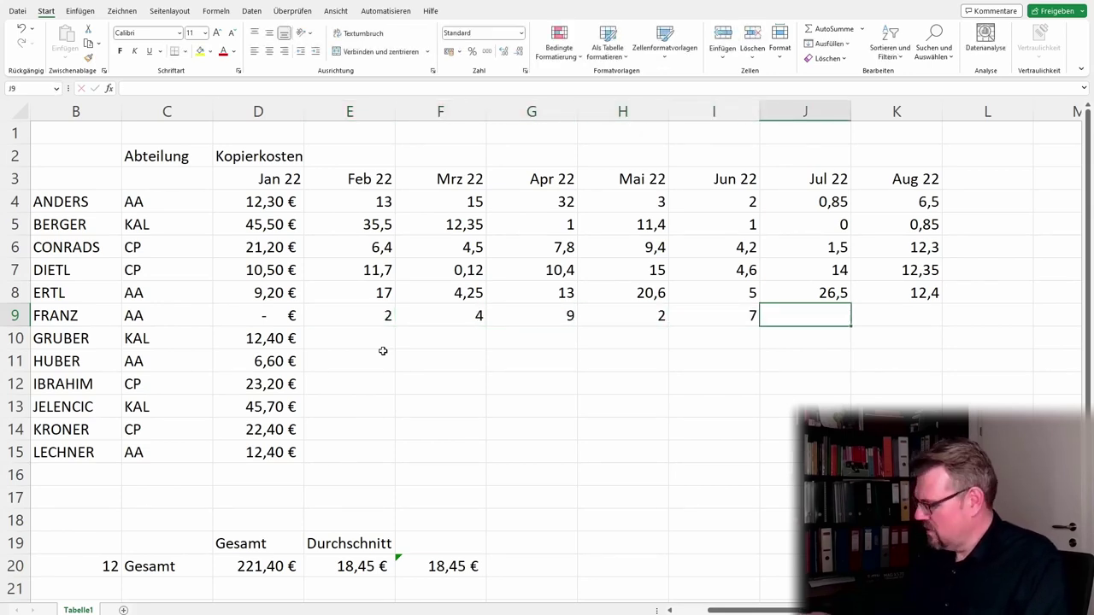
text(3)
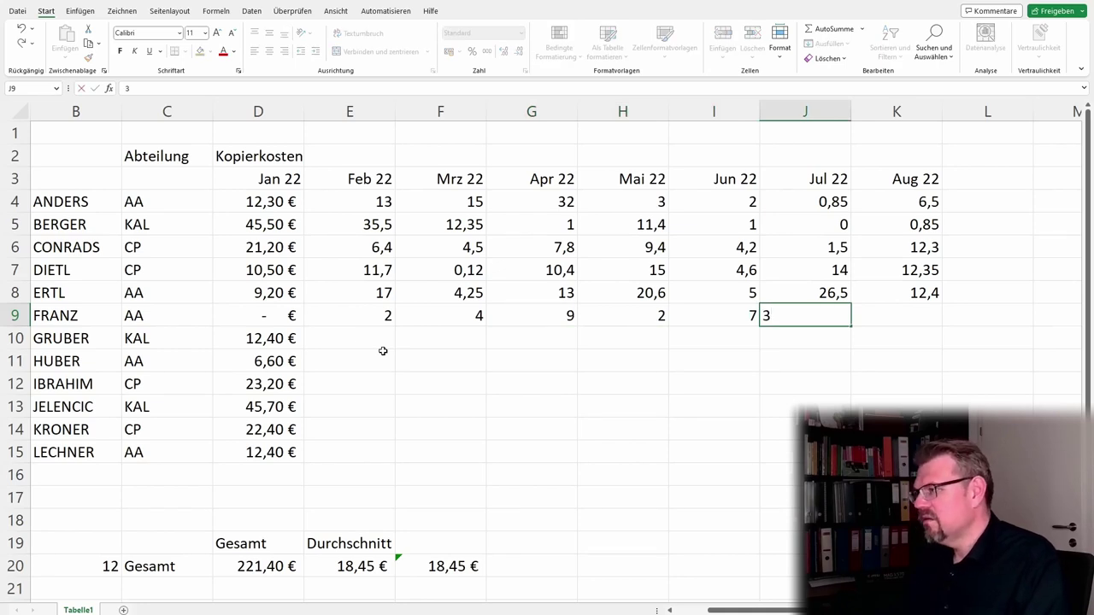
key(Tab)
text(4)
key(Return)
Step: Enter GRUBER's Feb–Aug 22 costs: 11,4, 2,8, 4,7, 12,58, 12,5, 4,58, 24,5
key(Left)
key(Left)
key(Left)
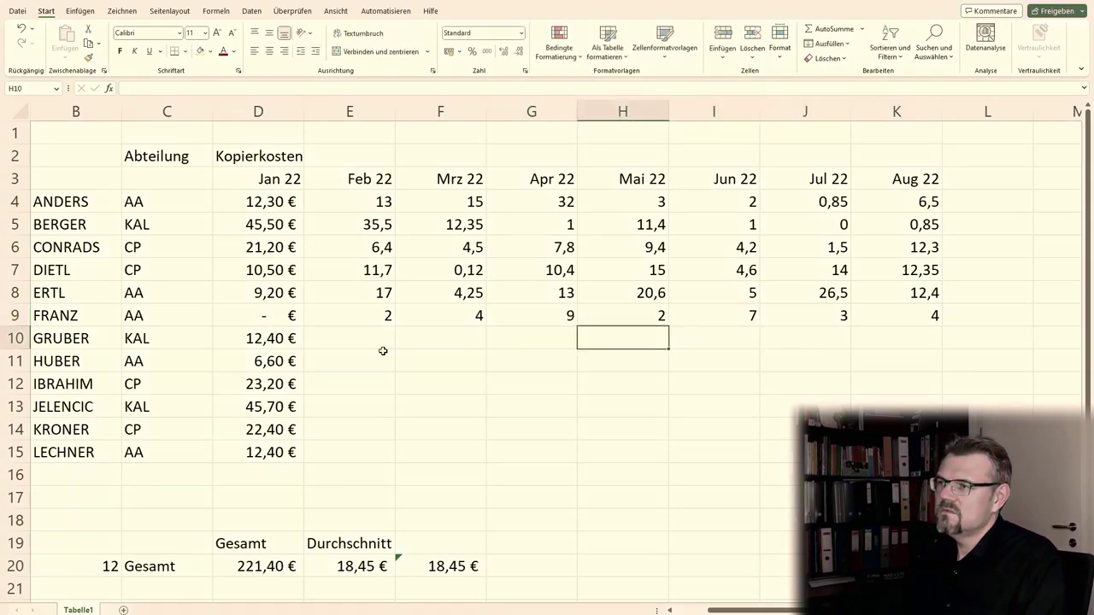
click(383, 350)
text(11,4	2,8	4,7	12,58	12,5	4,58	)
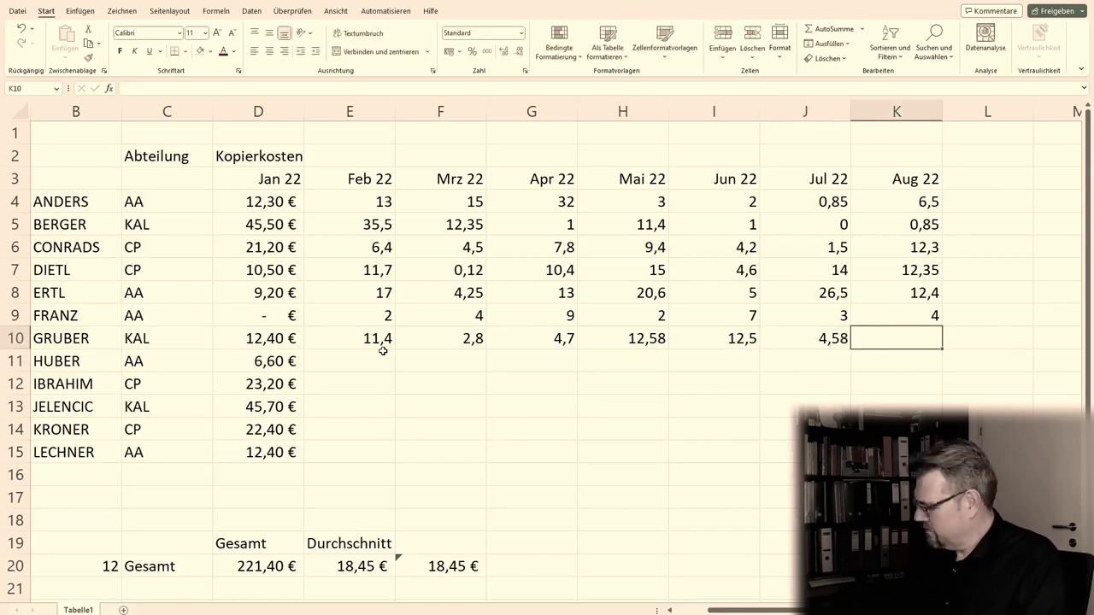
text(24,5)
key(Return)
Step: AutoFill rows 11–13 from the rows 7–10 trend and change JELENCIC's negative Apr 22 value to 12,4
drag(365, 271, 894, 330)
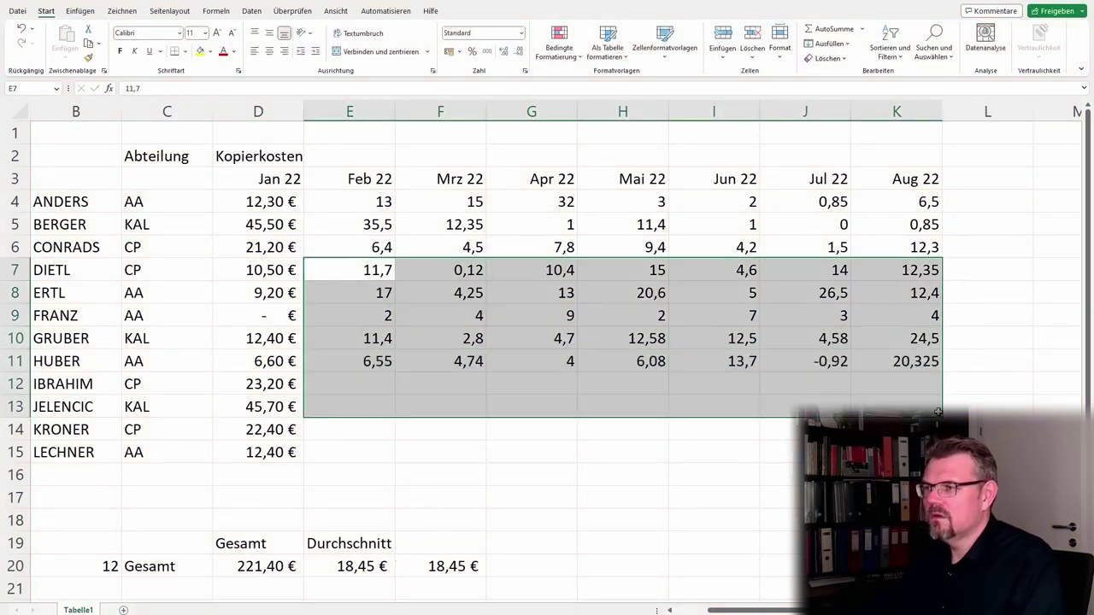
drag(941, 348, 940, 416)
click(687, 523)
click(560, 409)
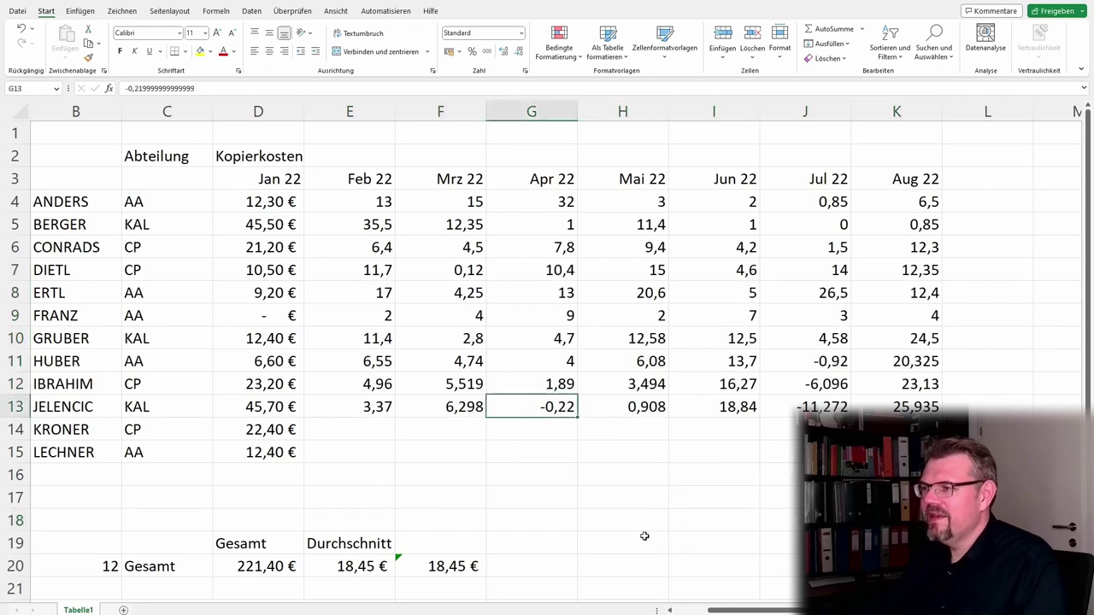
key(Delete)
text(12)
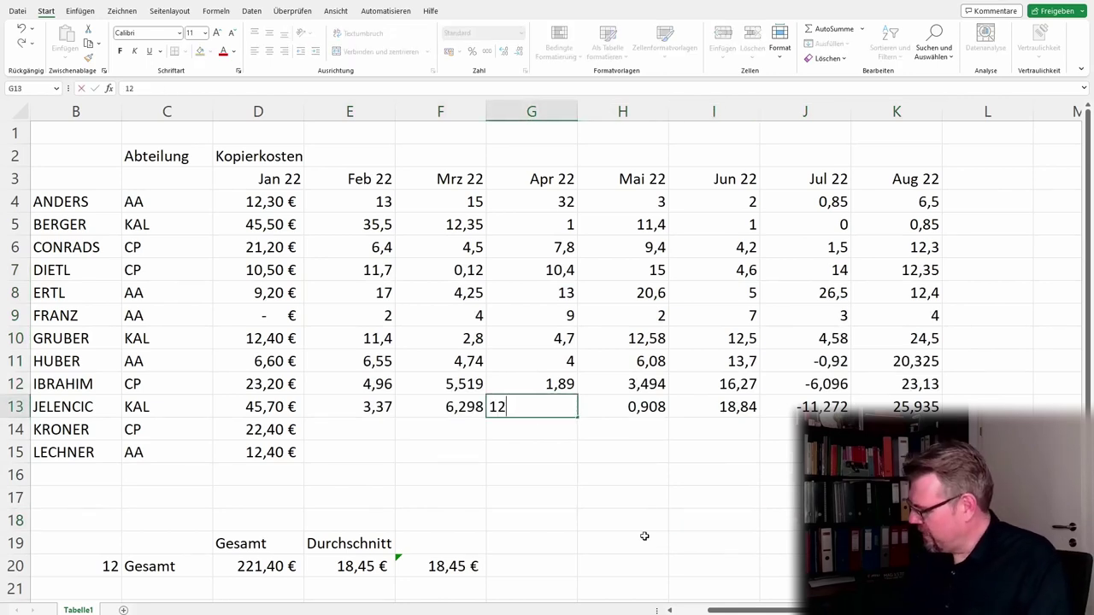
key(Tab)
Step: Replace the remaining negatives: HUBER Jul 14,7, IBRAHIM Jul 12,4, JELENCIC Jul 5,2, IBRAHIM Aug 21
key(Right)
key(Right)
key(Up)
key(Up)
text(14,7)
key(Return)
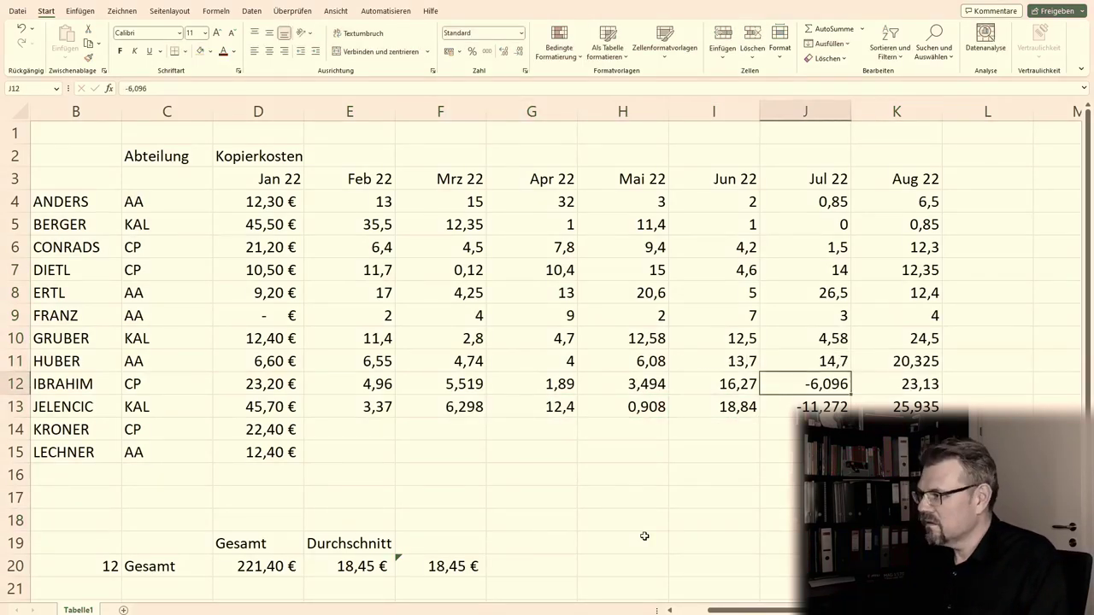
text(12,4)
key(Return)
text(5,2)
key(Tab)
key(Up)
text(21)
key(Return)
Step: Type row 14 (4,5, 8,9, 12,4, 21,4, 55,4, 12,3) and row 15 (0, 12,4, 22, 4,85, 12, 12,14)
text(25,9)
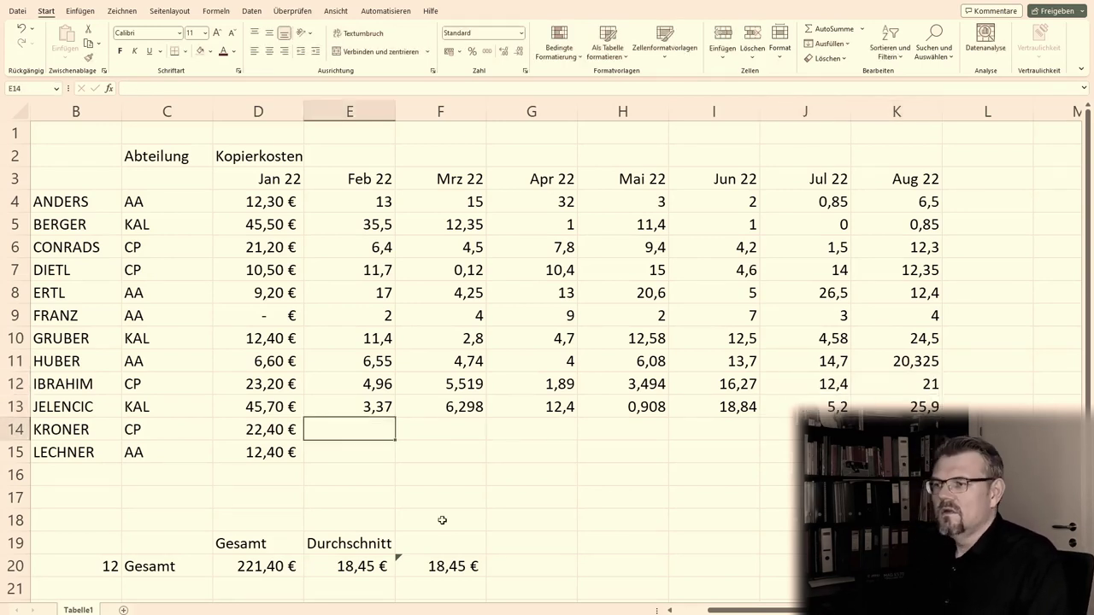
text(4,)
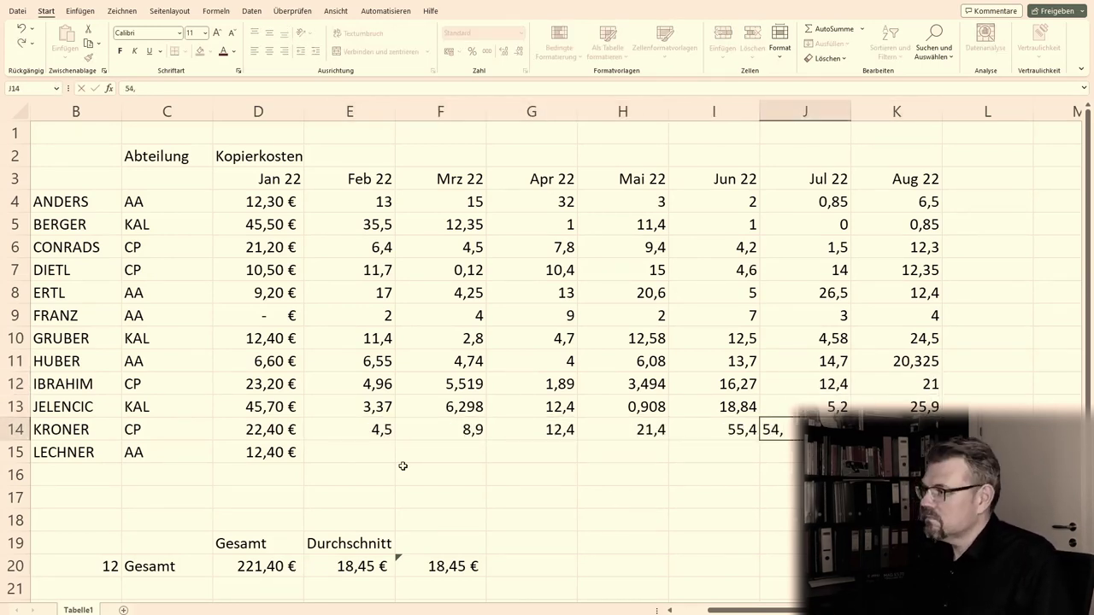
text(5	8,9	12,4	21,4	55,4	12,3)
key(Return)
text(0	12,4	22)
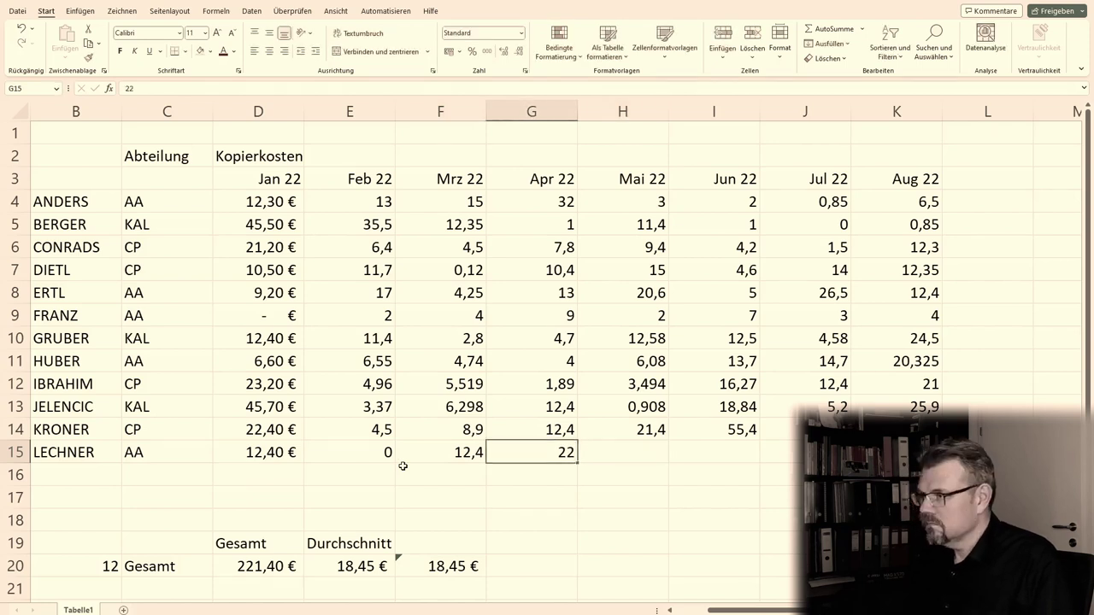
text(	4,85	12	12,14)
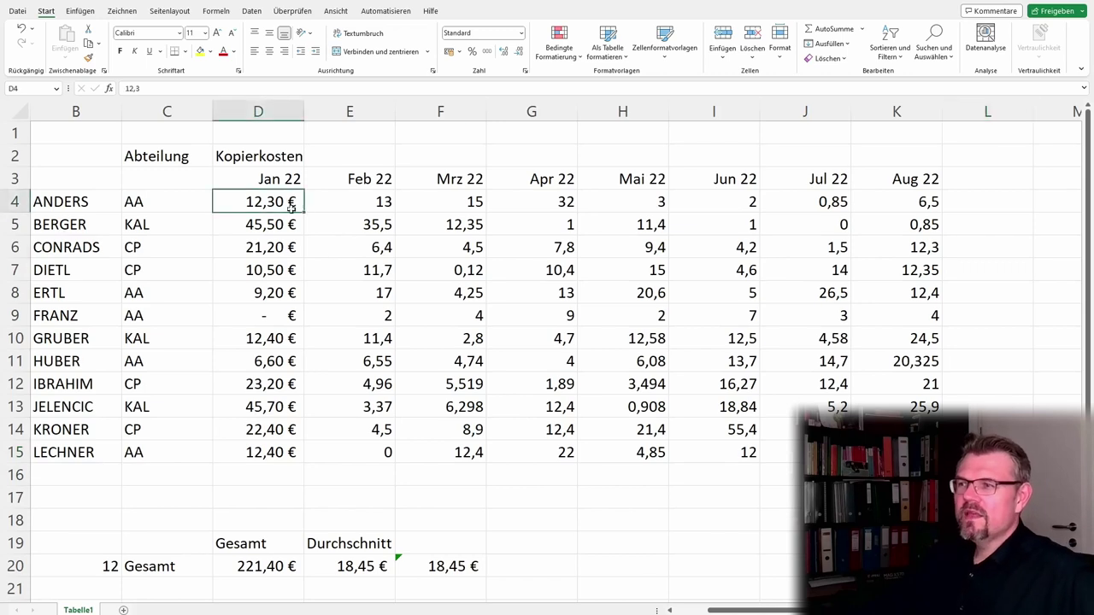
Step: Format Painter the Jan 22 euro format from D4:D15 onto E4:K15
drag(293, 202, 282, 453)
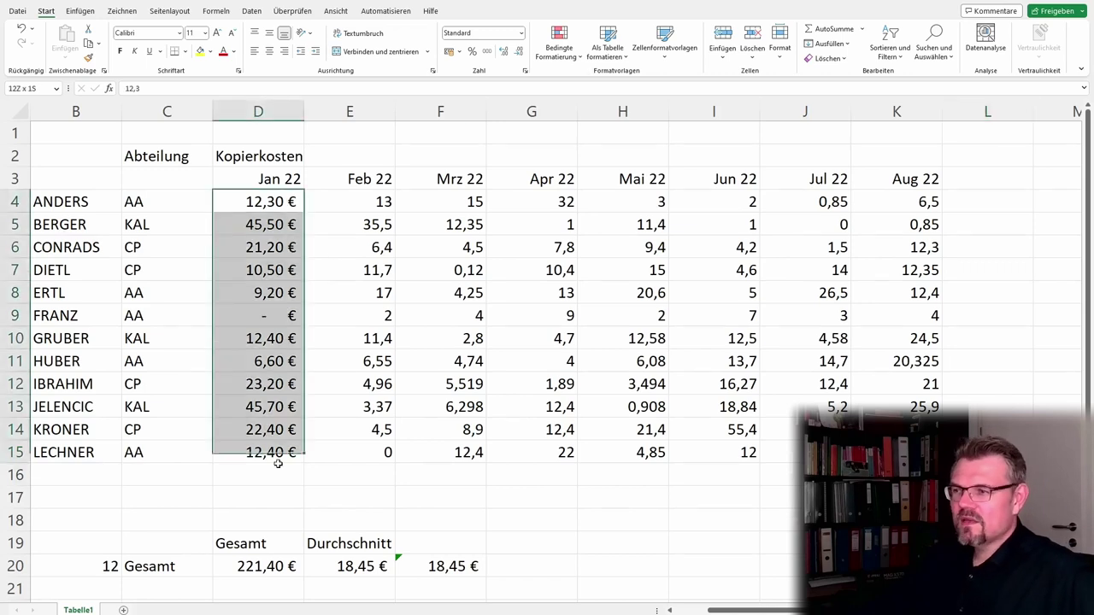
click(89, 60)
mouse_move(342, 200)
mouse_down()
mouse_move(906, 429)
mouse_move(906, 452)
mouse_up()
click(783, 498)
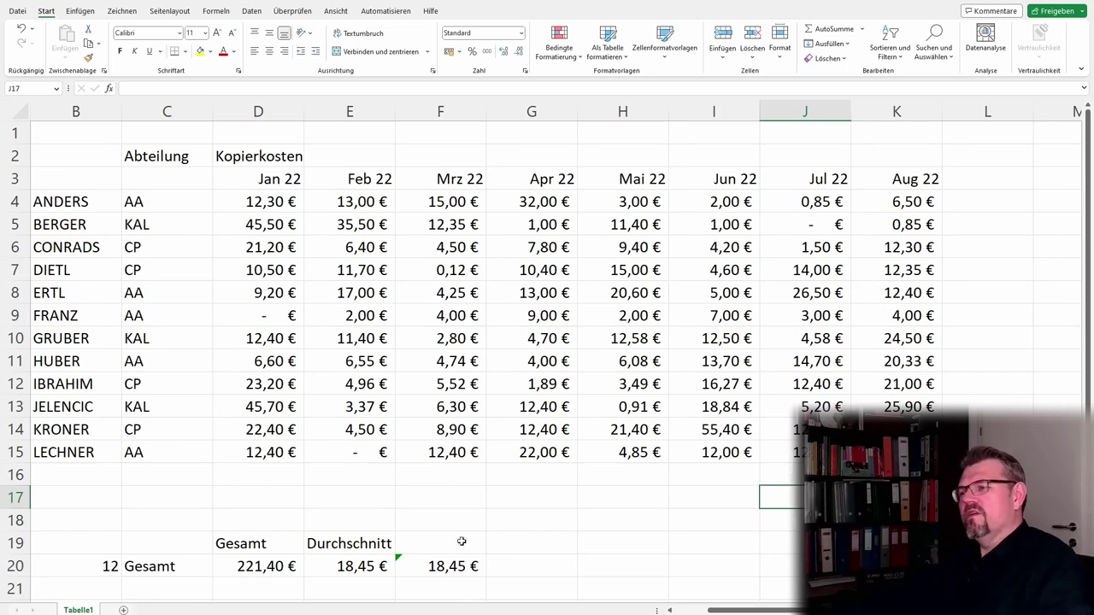
scroll(494, 485, down, 2)
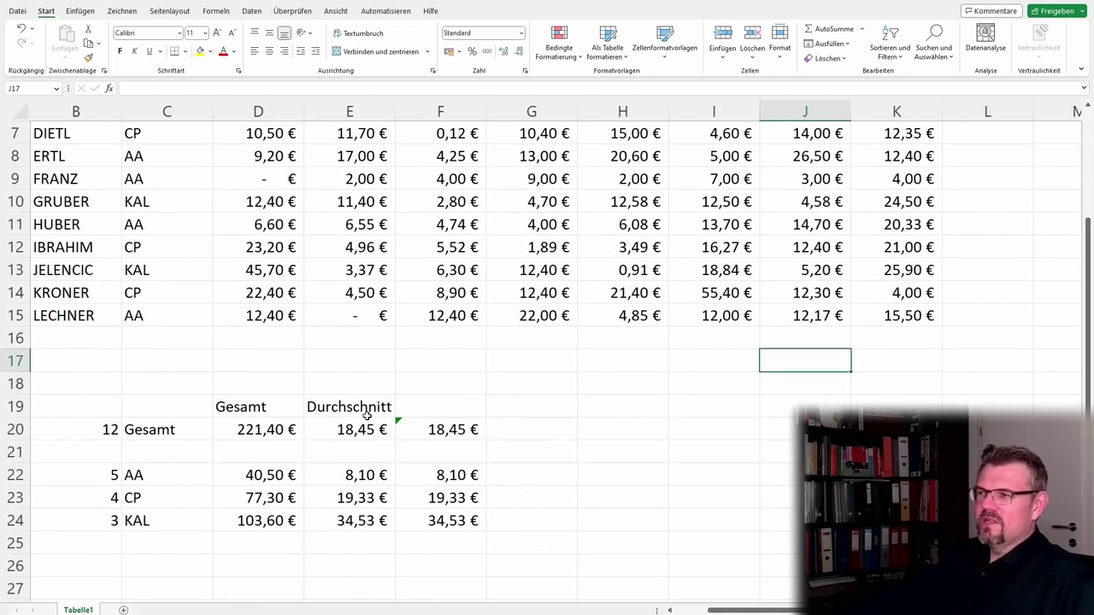
scroll(368, 367, up, 2)
scroll(346, 509, down, 2)
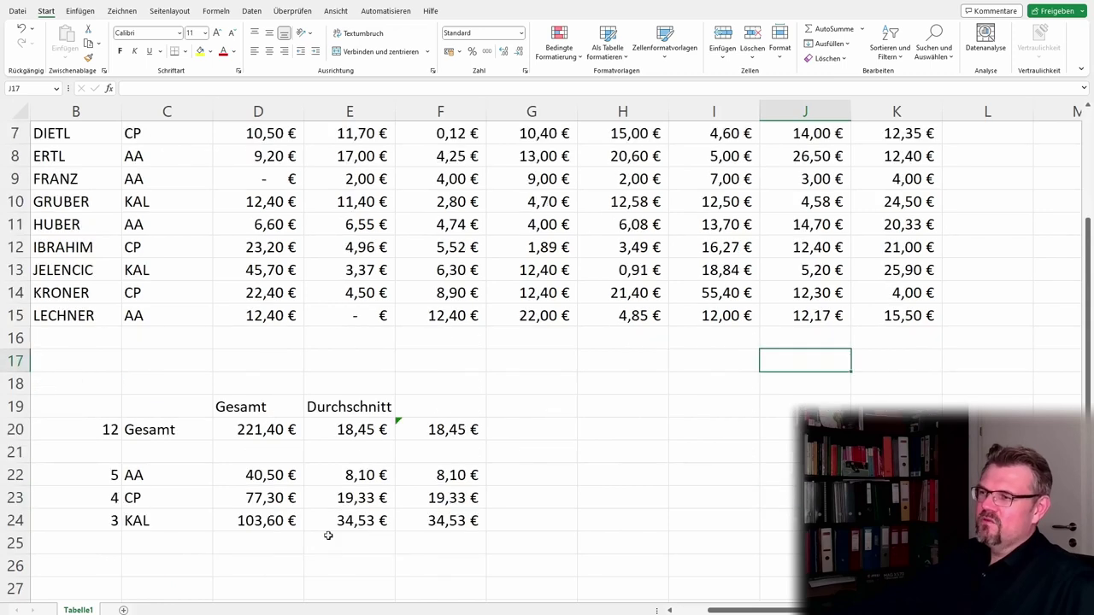
Step: Add a 'Durchschnitt' heading below the summary and review the average formulas in F20:F24
click(261, 568)
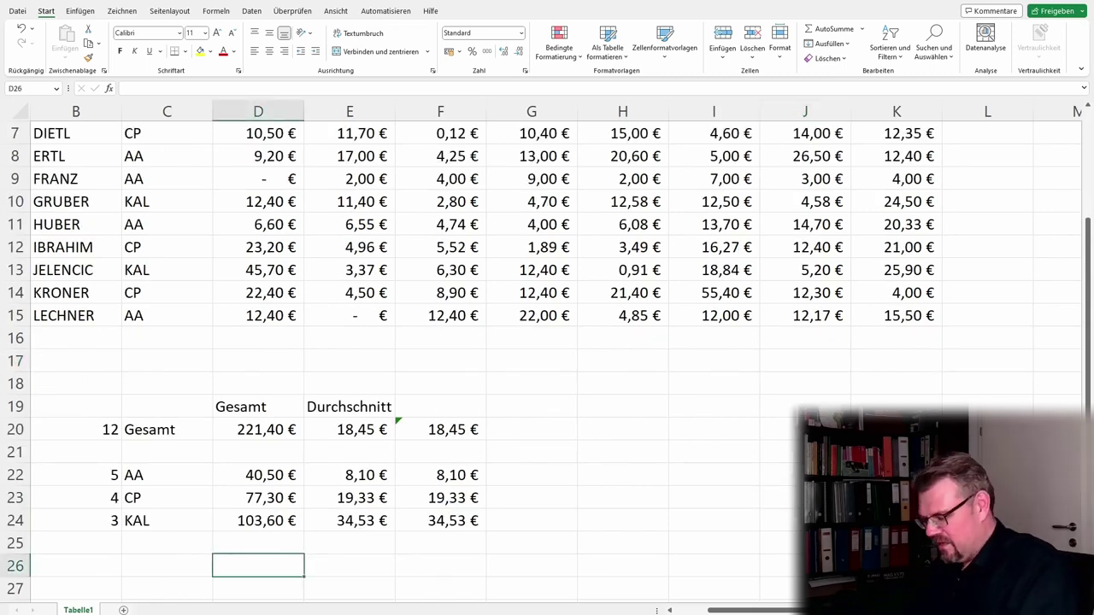
text(Durchs)
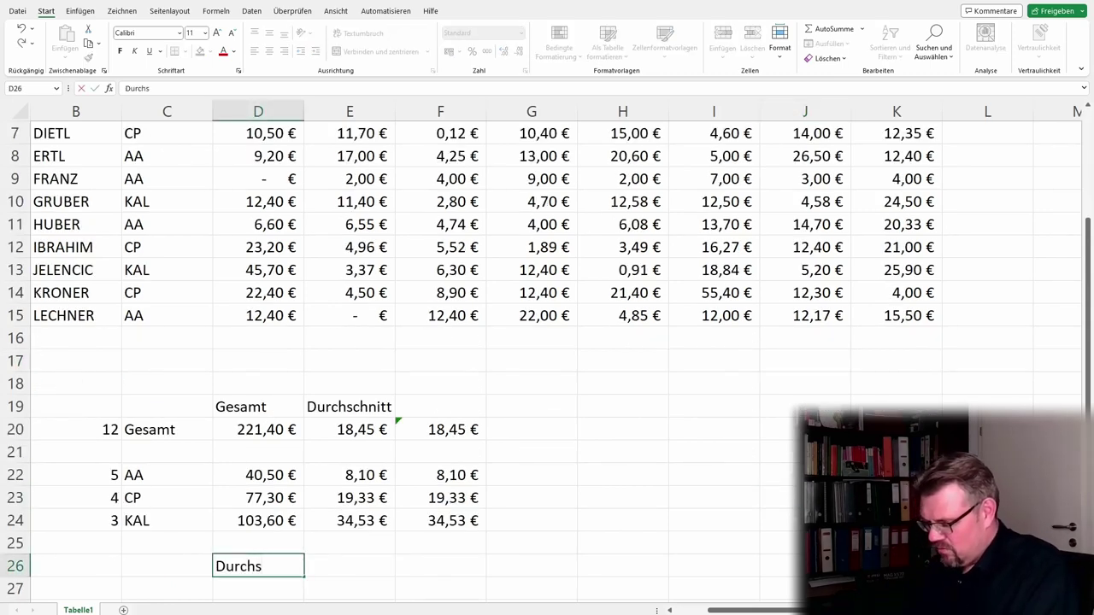
text(chnitt)
key(Return)
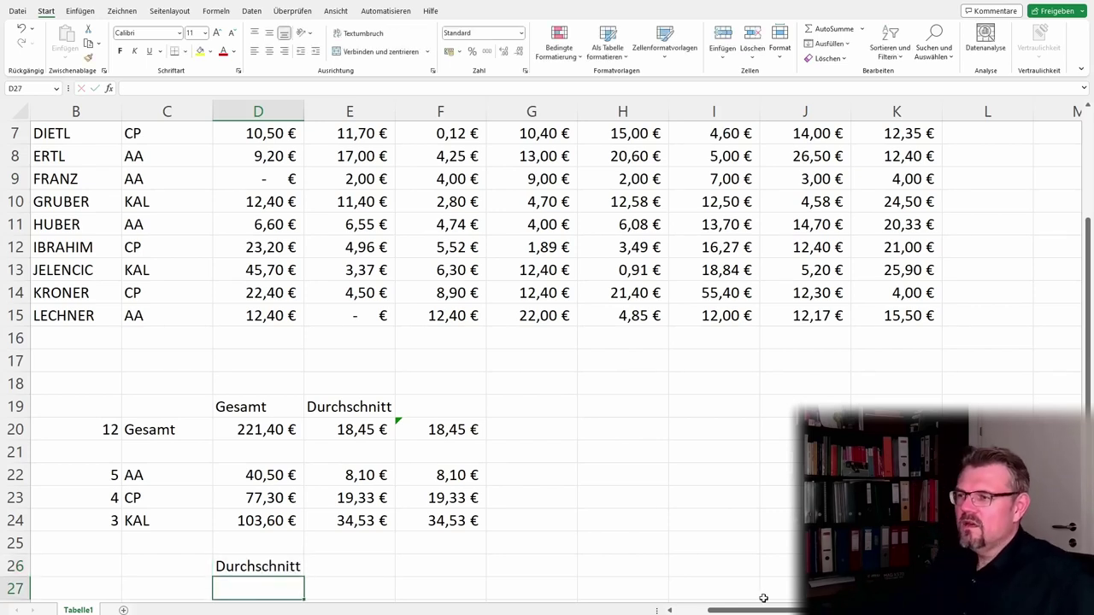
drag(464, 439, 440, 520)
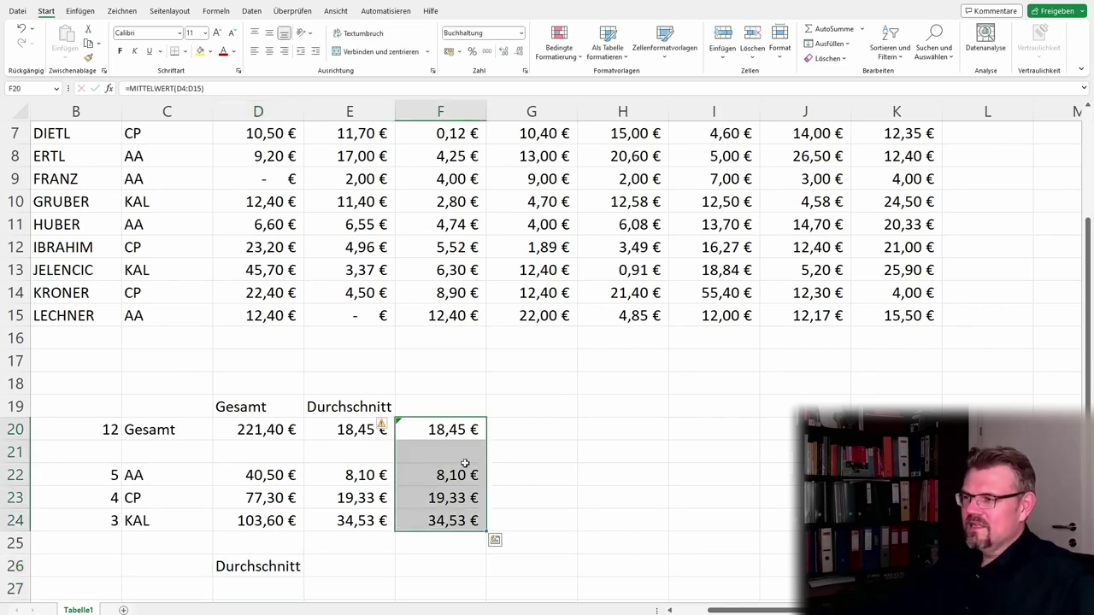
click(411, 471)
click(430, 427)
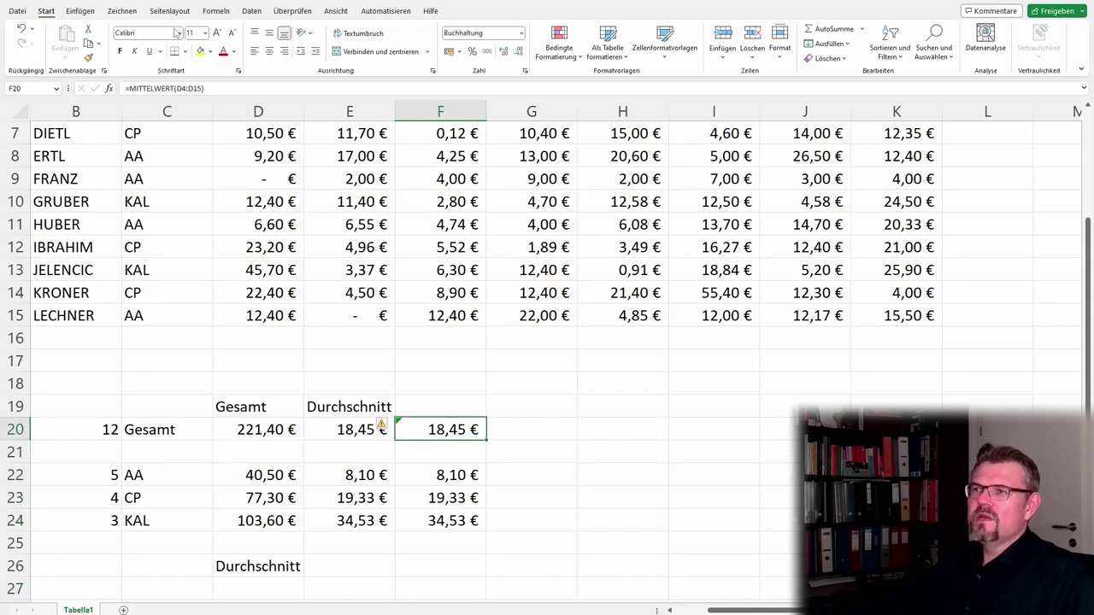
click(440, 471)
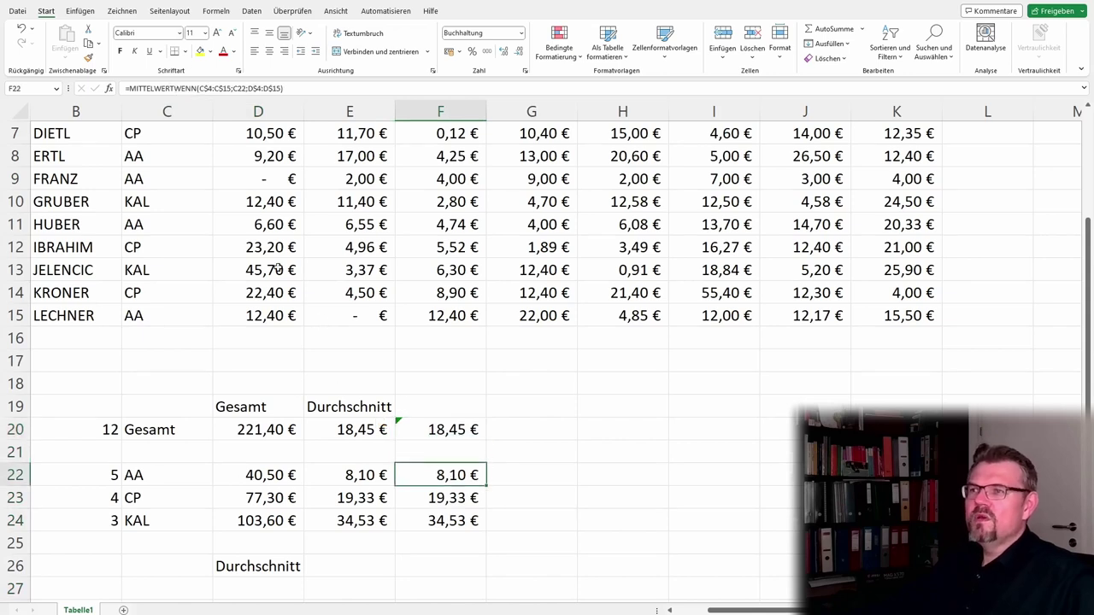
click(533, 474)
drag(402, 430, 430, 535)
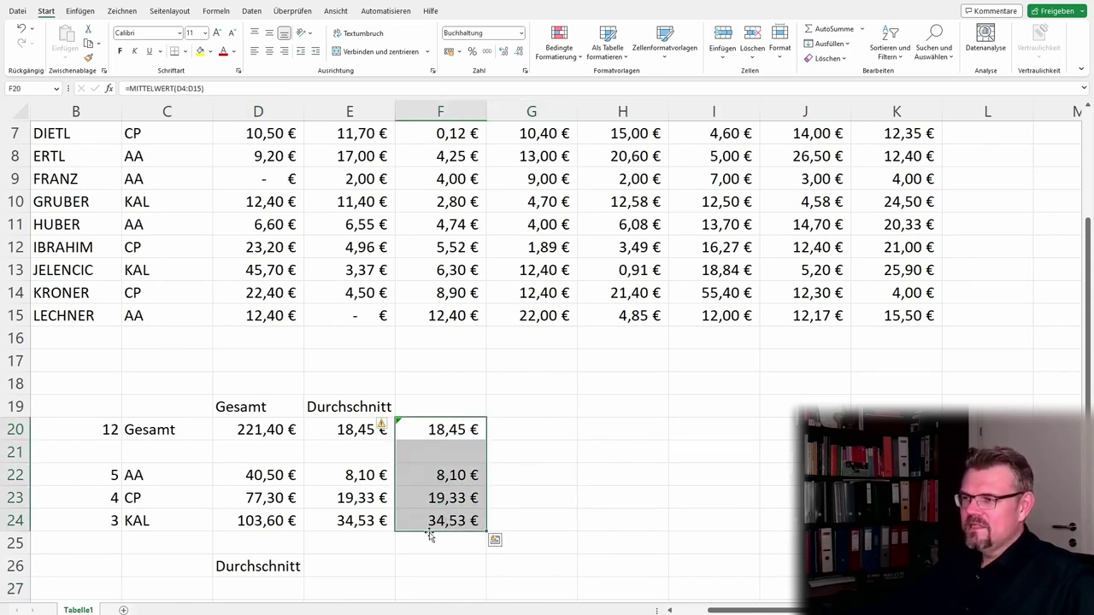
scroll(430, 536, down, 4)
scroll(419, 261, up, 1)
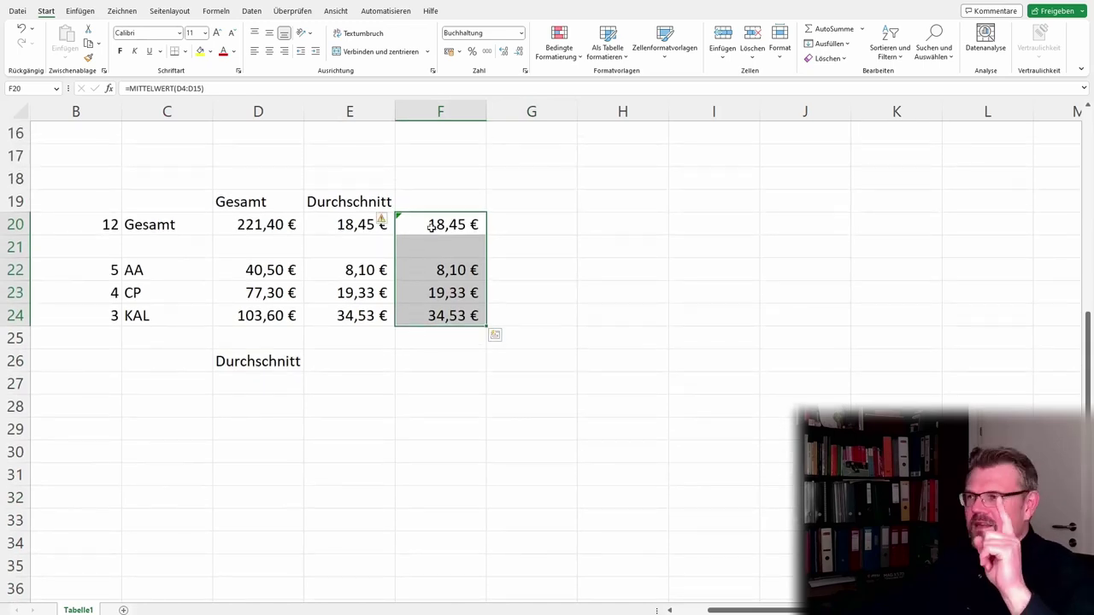
Step: Drag the F20:F24 averages block down into D27:D31
drag(445, 224, 448, 318)
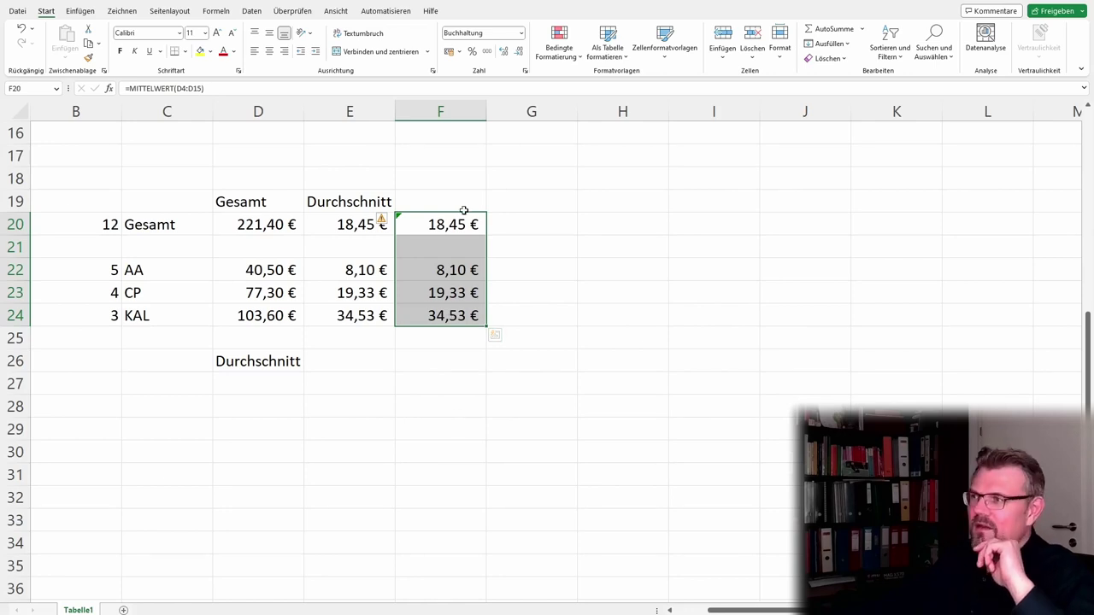
drag(465, 217, 287, 389)
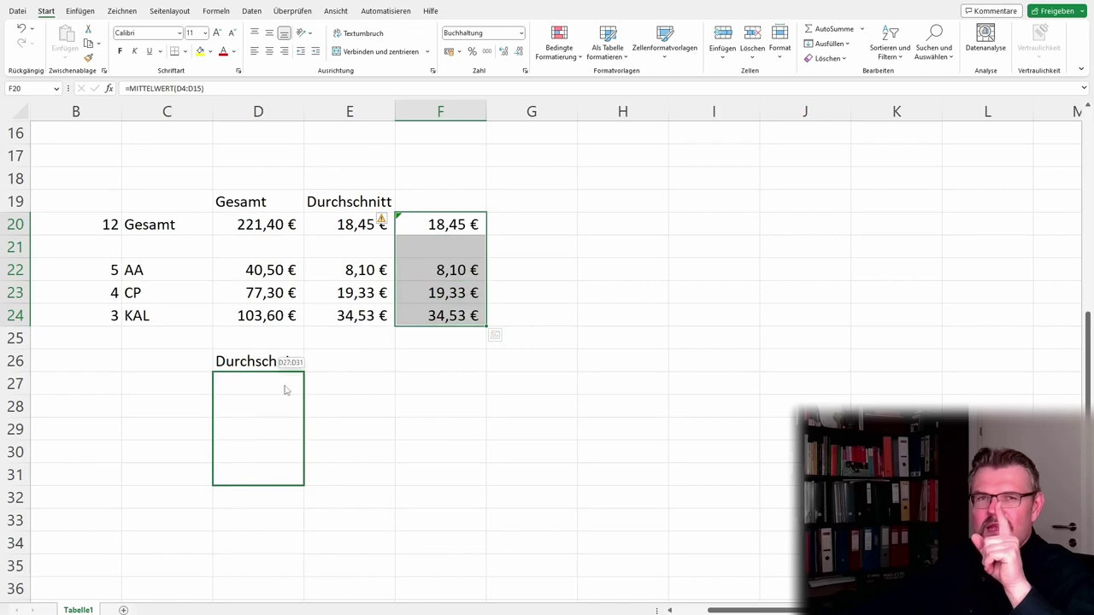
drag(286, 390, 286, 390)
click(398, 391)
Step: Open D29's MITTELWERTWENN formula for the AA average to inspect it
click(242, 430)
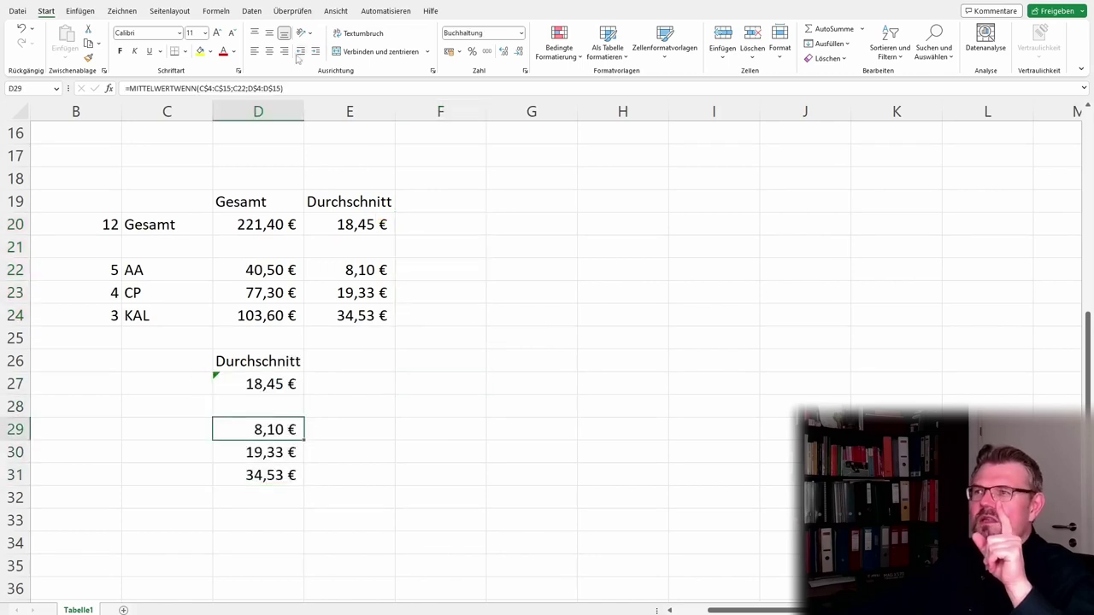
click(276, 88)
scroll(411, 300, up, 1)
scroll(406, 298, up, 3)
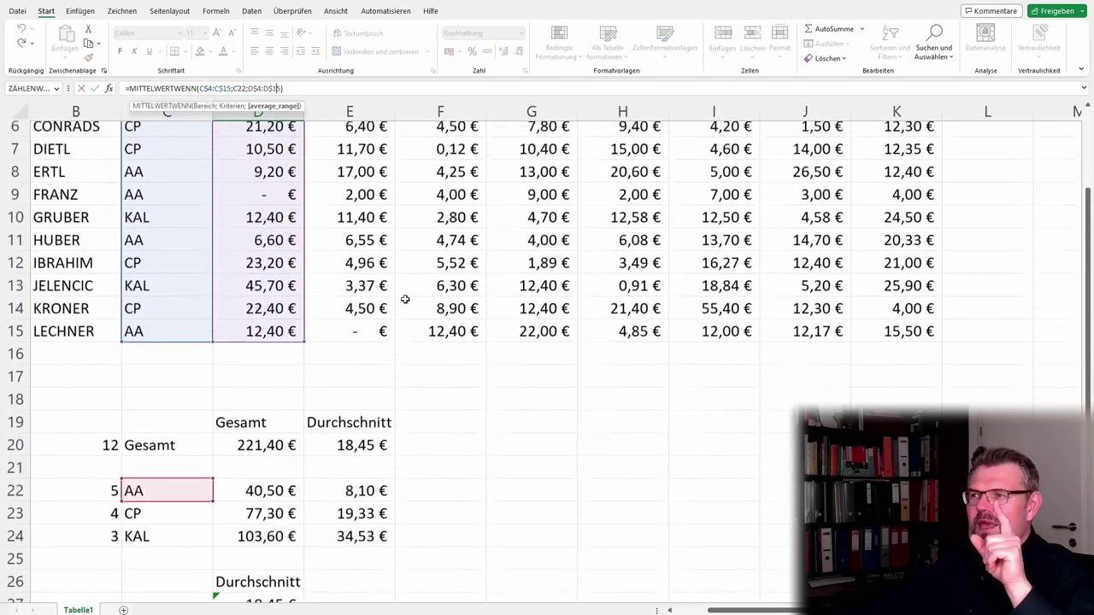
scroll(405, 299, up, 1)
scroll(406, 299, down, 2)
scroll(405, 298, down, 2)
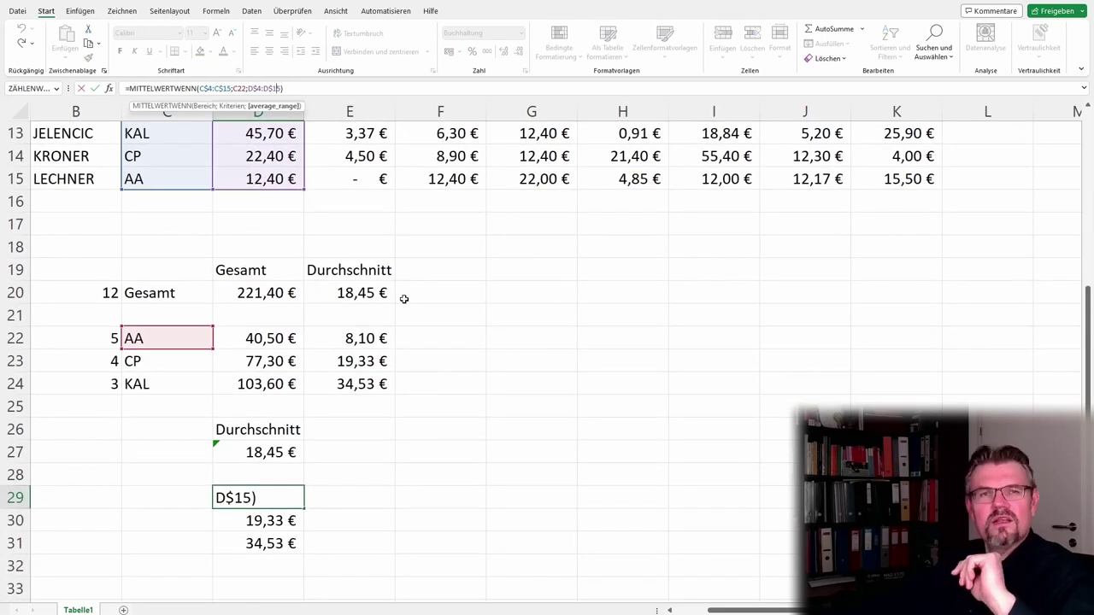
Step: Link C27 to the Gesamt label with =C20 and fill the link down to C31
key(ctrl+Return)
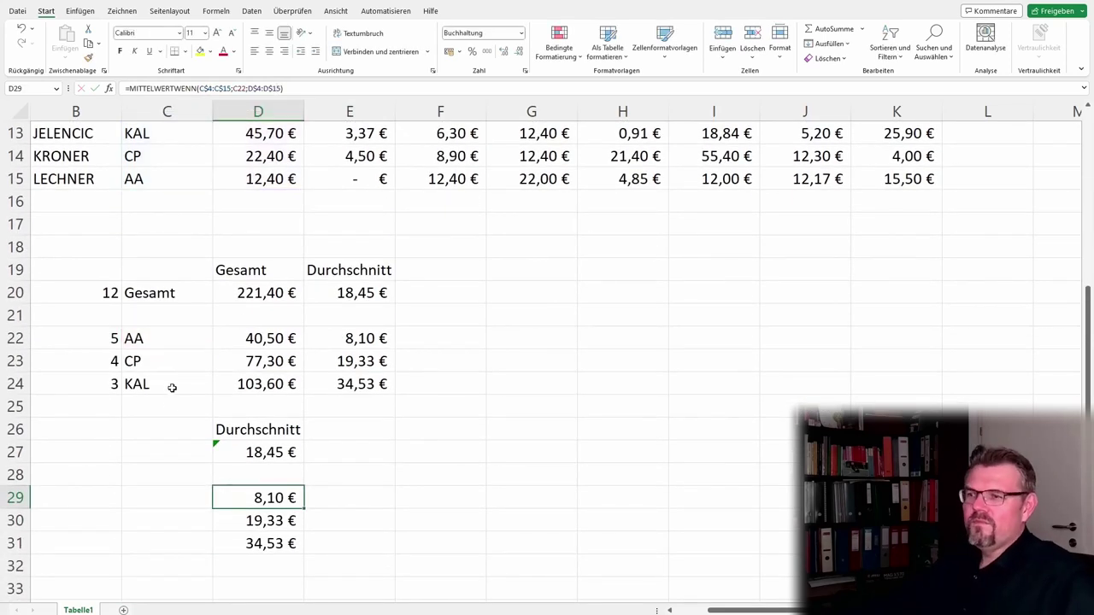
click(171, 452)
click(175, 492)
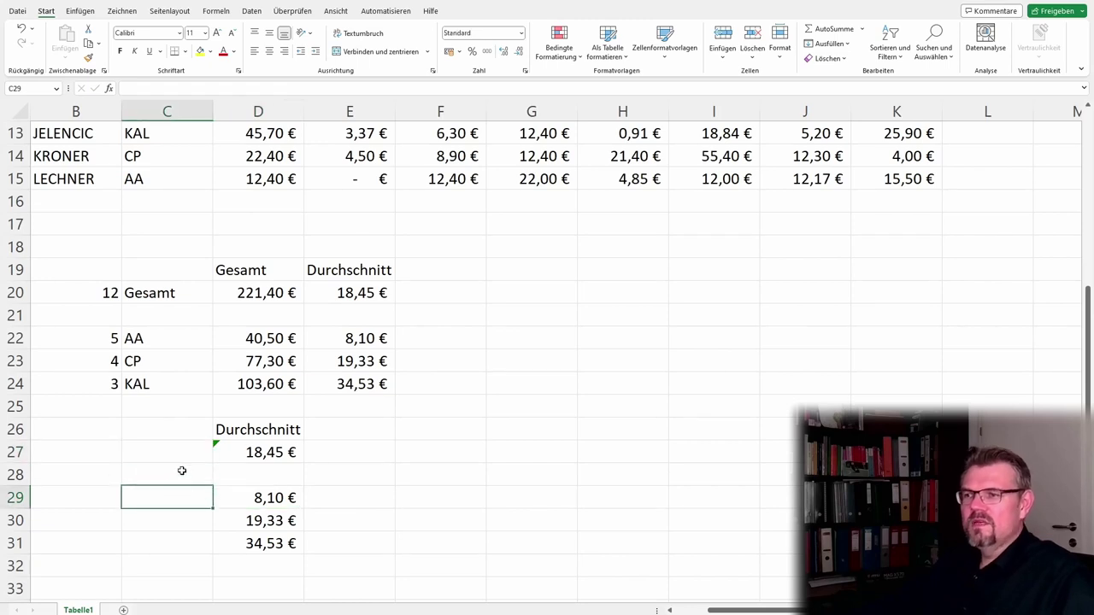
click(186, 458)
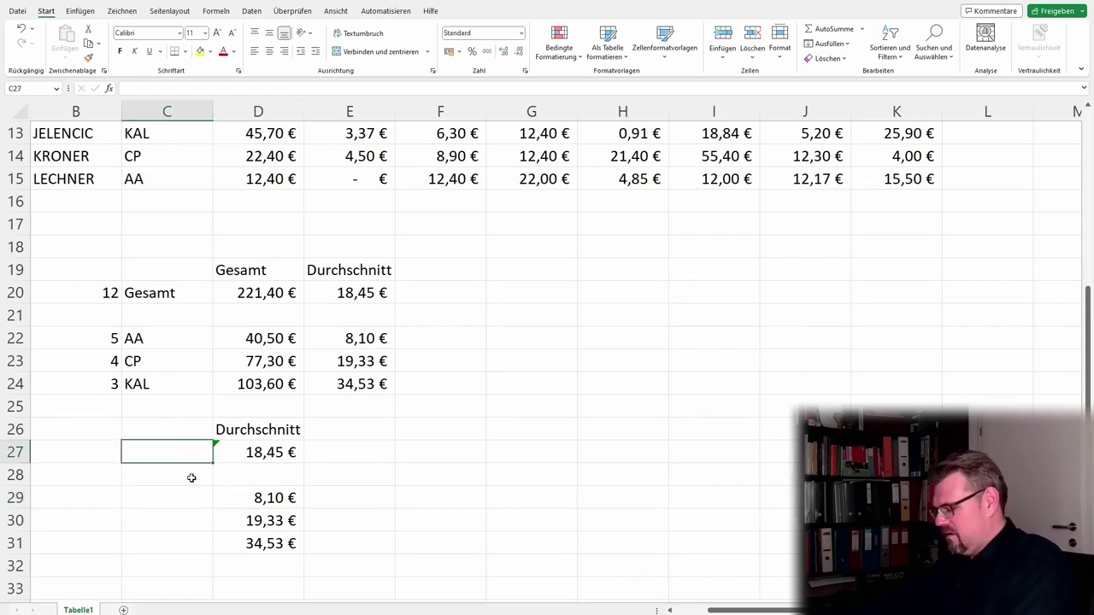
text(=)
click(177, 293)
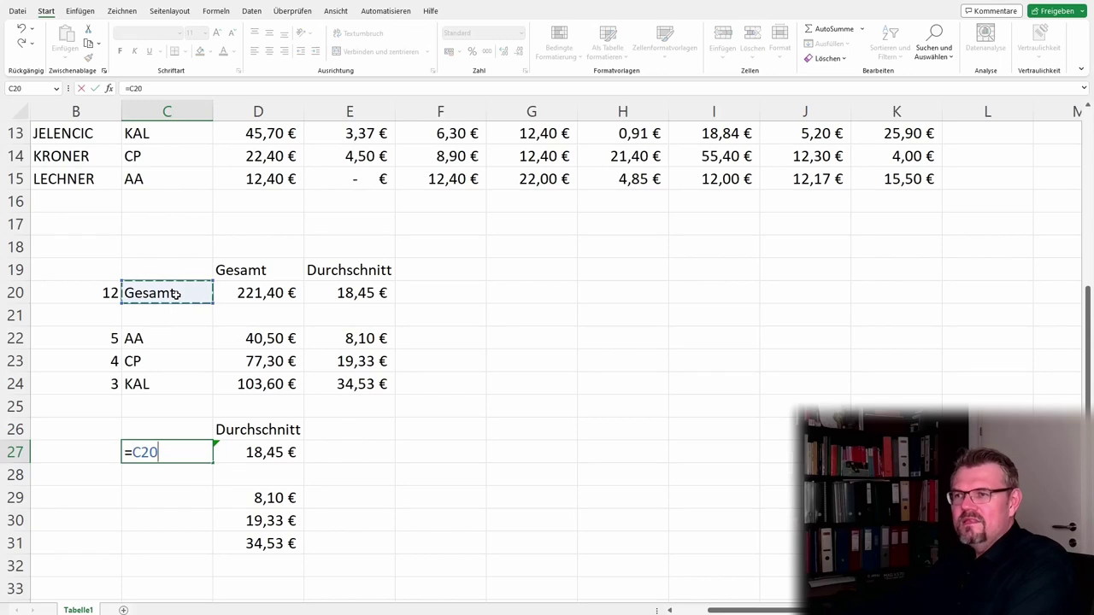
key(Return)
click(192, 456)
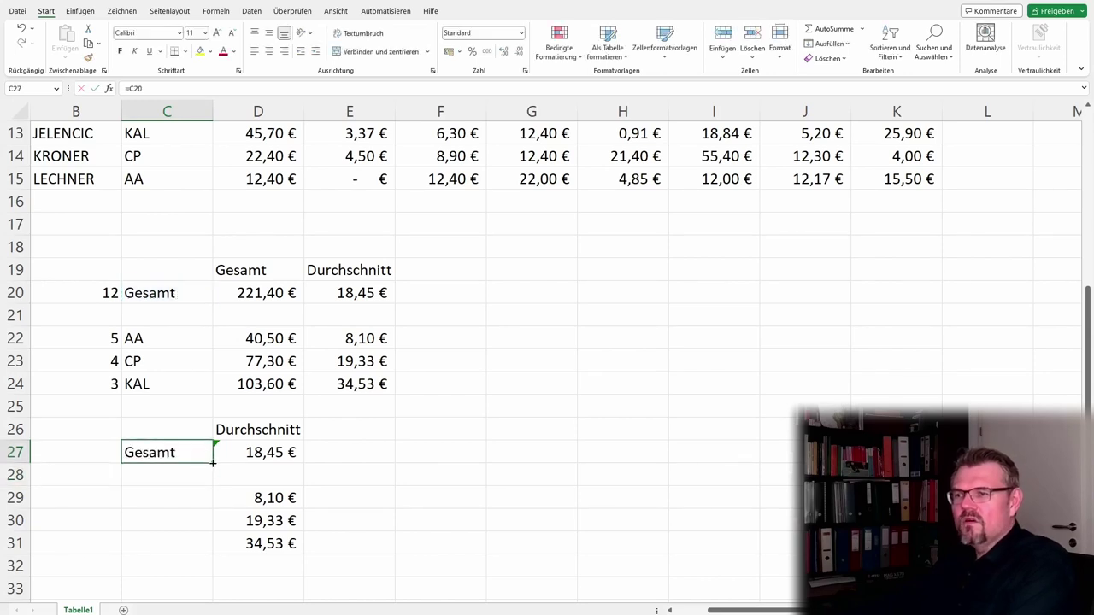
drag(213, 463, 213, 554)
Step: Delete the old Durchschnitt column E19:E24
drag(350, 383, 373, 270)
key(Delete)
click(501, 361)
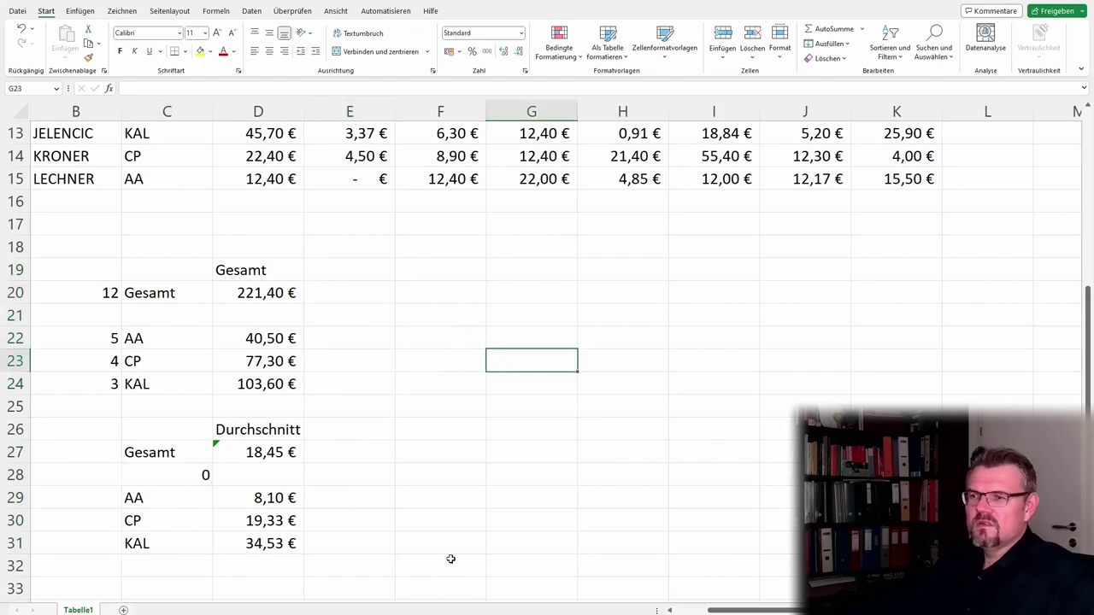
Step: Fill the D20:D24 total formulas right through column K, giving monthly totals like 116,38 €
click(171, 475)
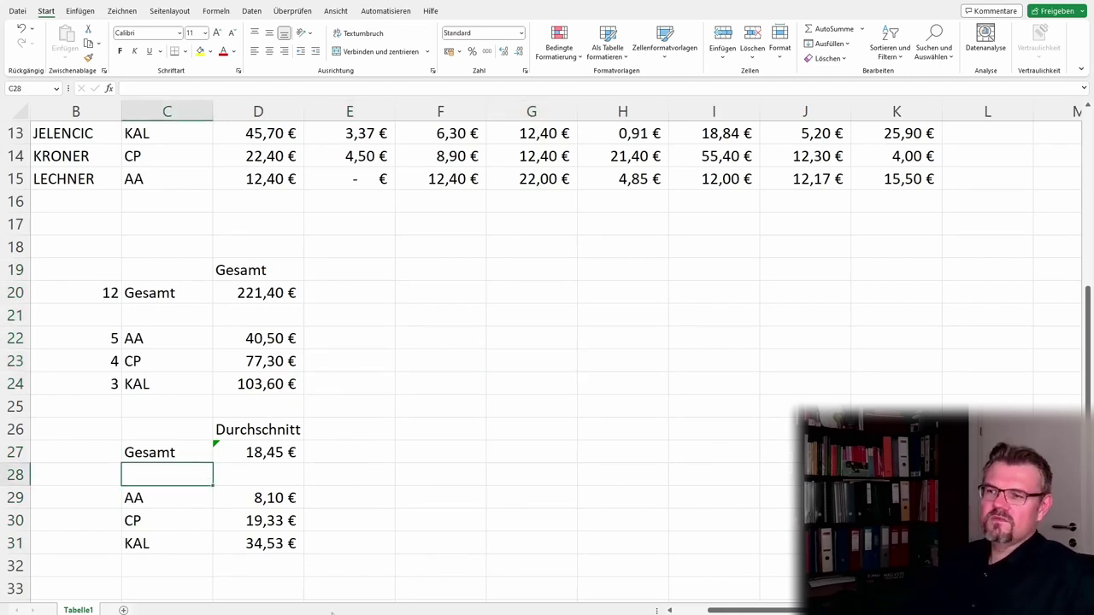
click(268, 506)
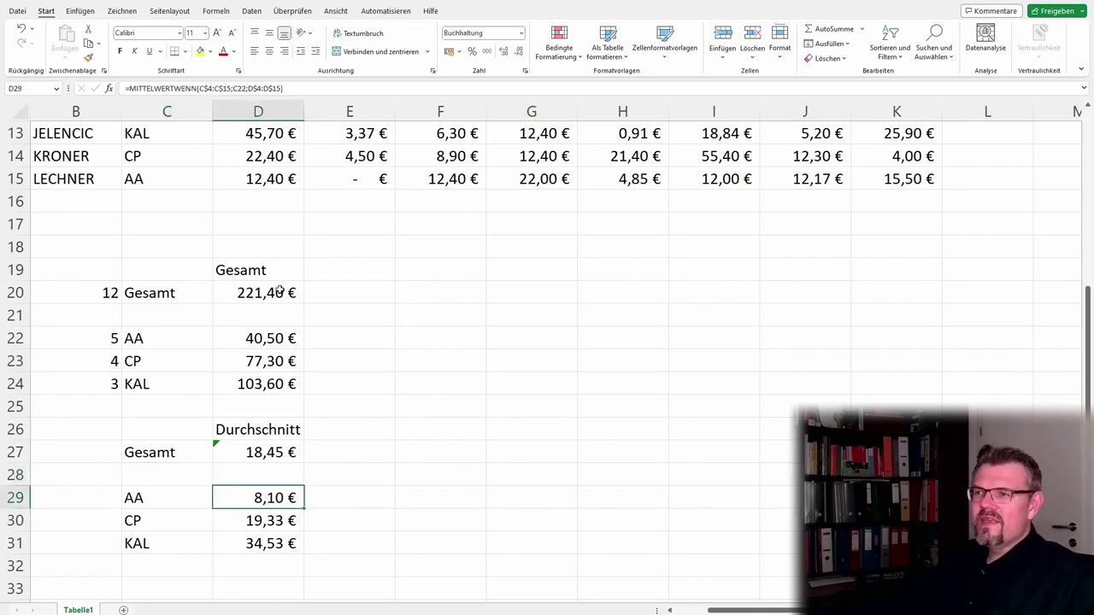
drag(279, 291, 277, 385)
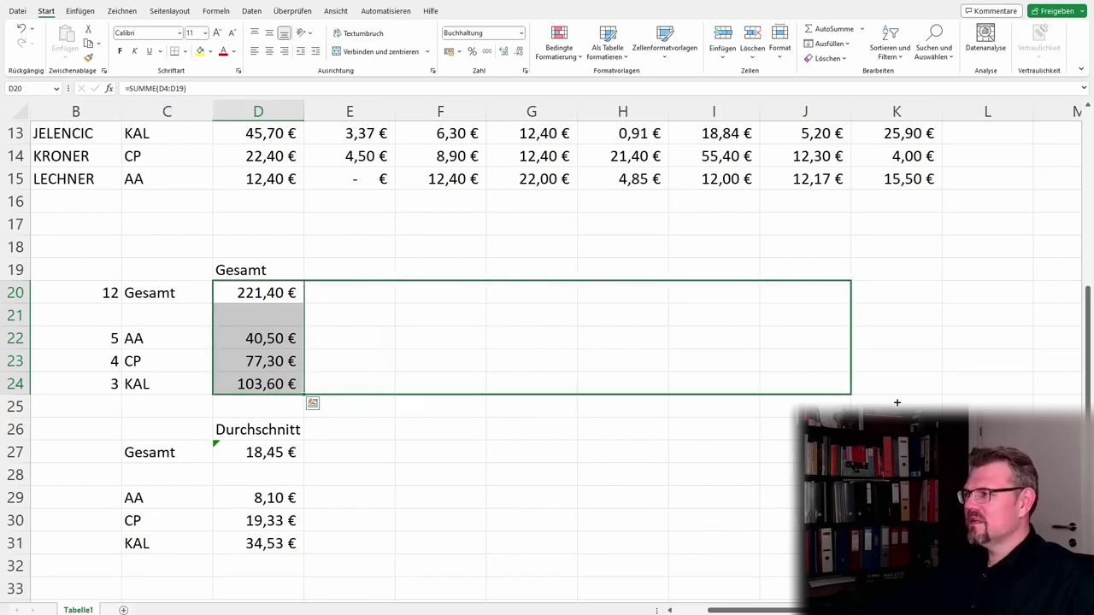
drag(304, 395, 941, 396)
click(782, 497)
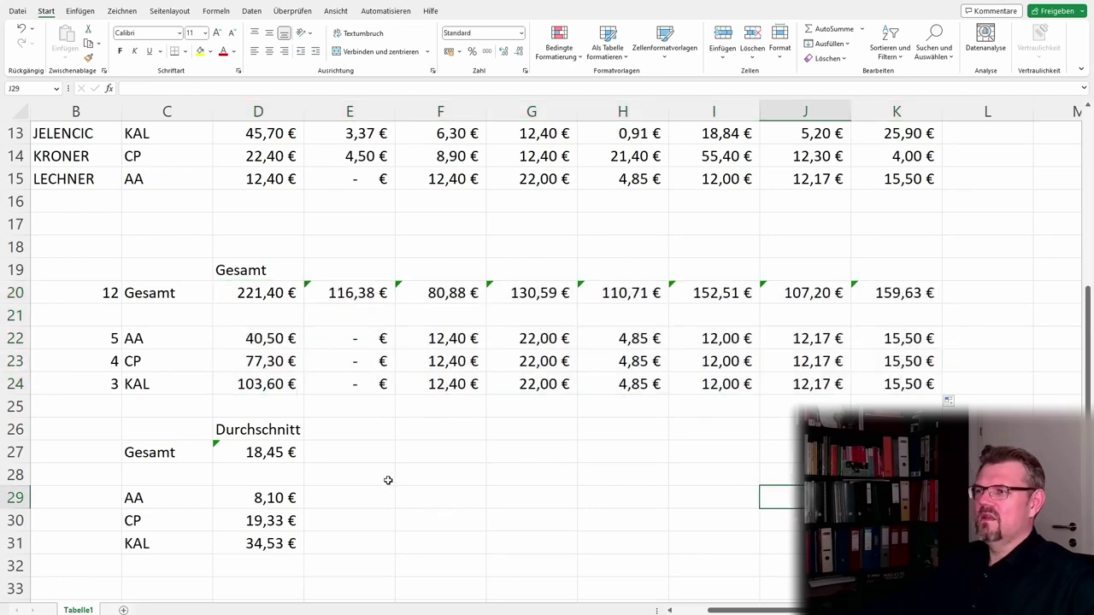
Step: Compare the SUMMEWENN ranges in E22, D22 and D20 to find the shifted criteria range
click(346, 337)
key(F2)
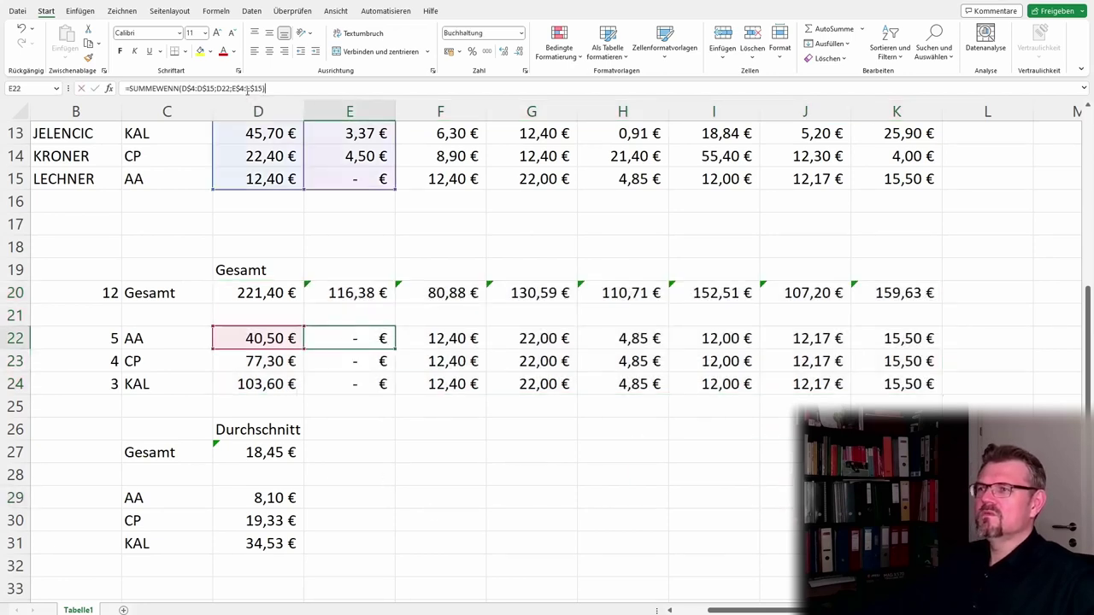
scroll(379, 244, up, 2)
scroll(379, 245, up, 2)
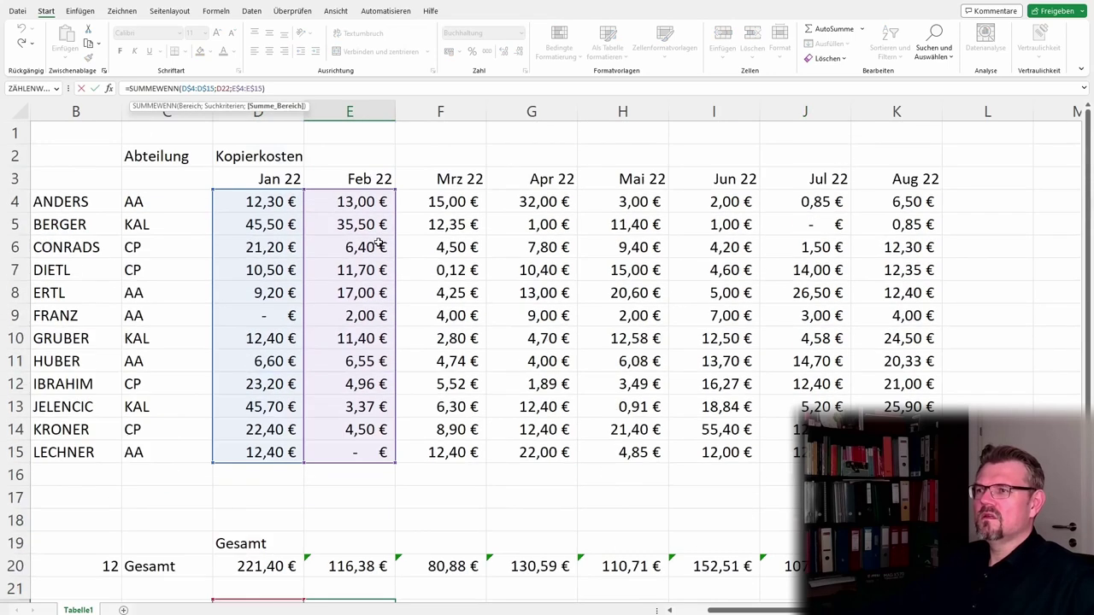
scroll(378, 245, down, 3)
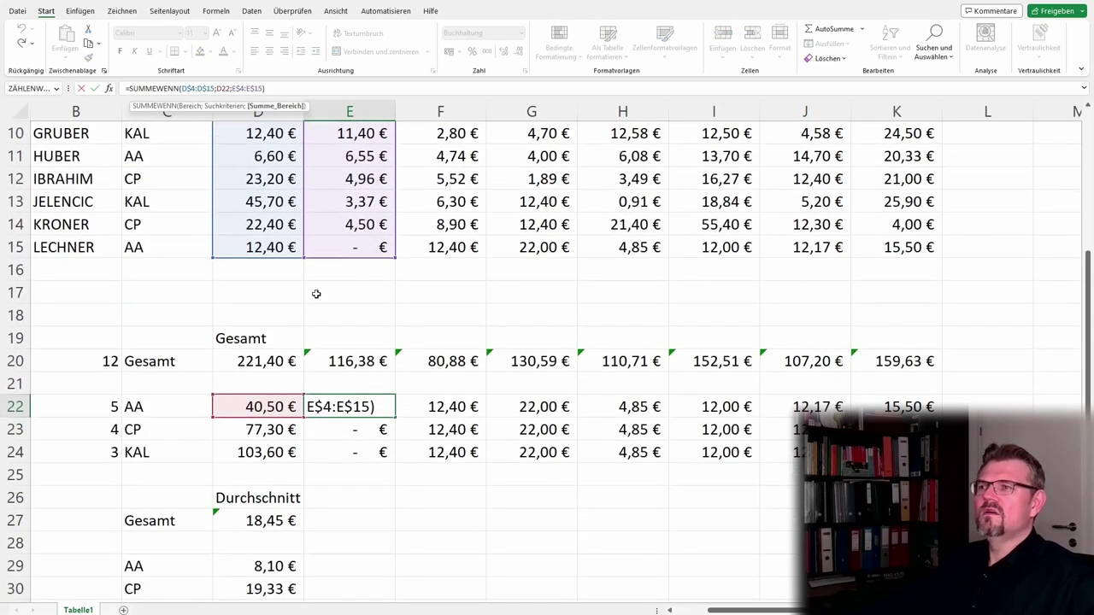
key(Escape)
key(Left)
key(F2)
scroll(289, 363, up, 3)
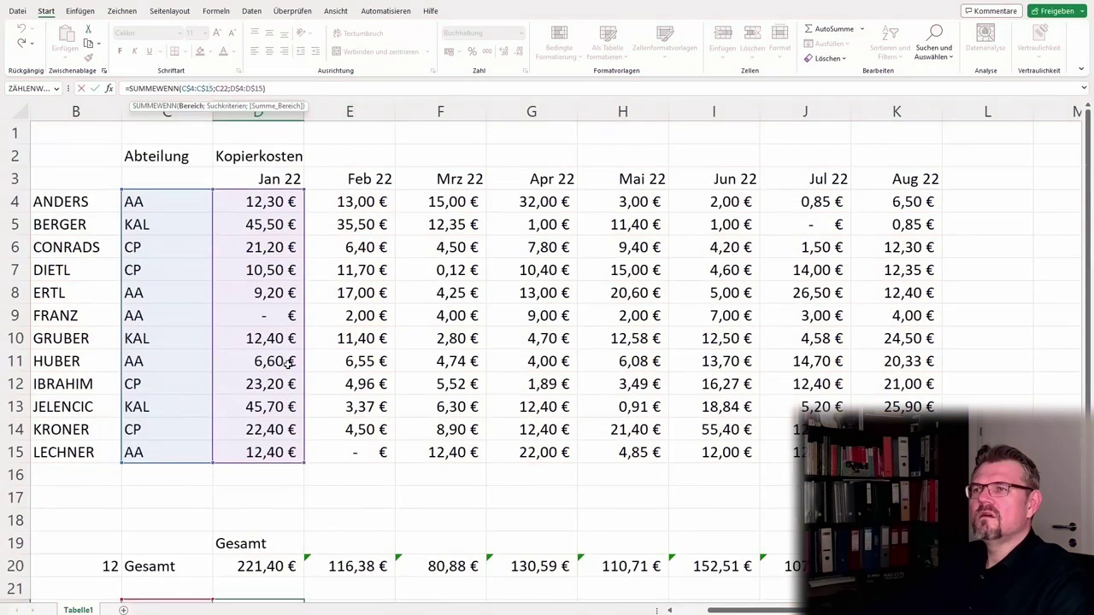
key(Escape)
scroll(276, 399, down, 1)
click(349, 536)
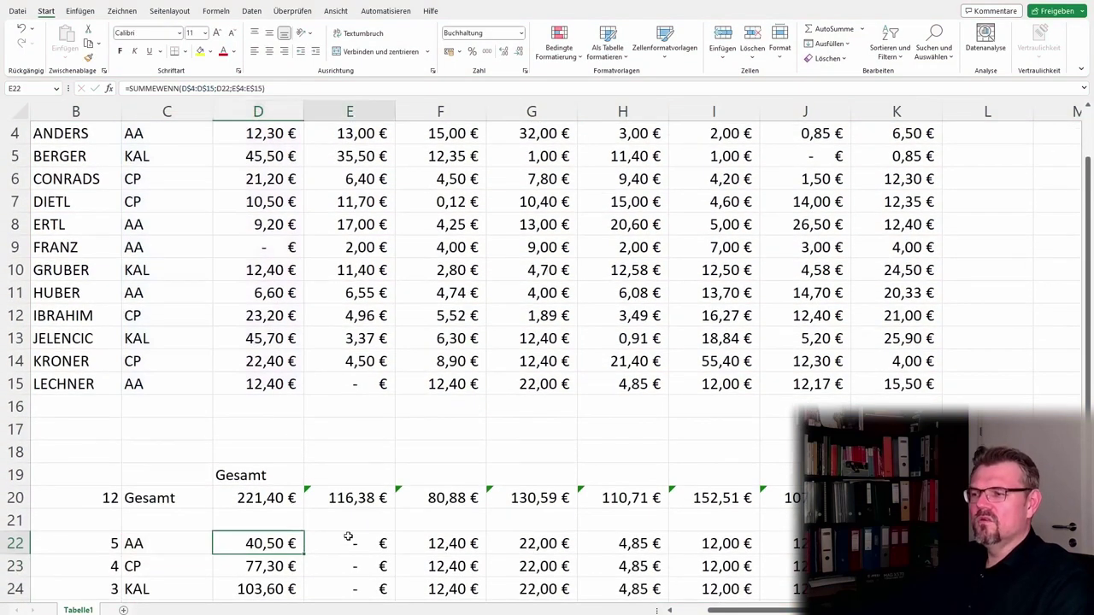
click(222, 90)
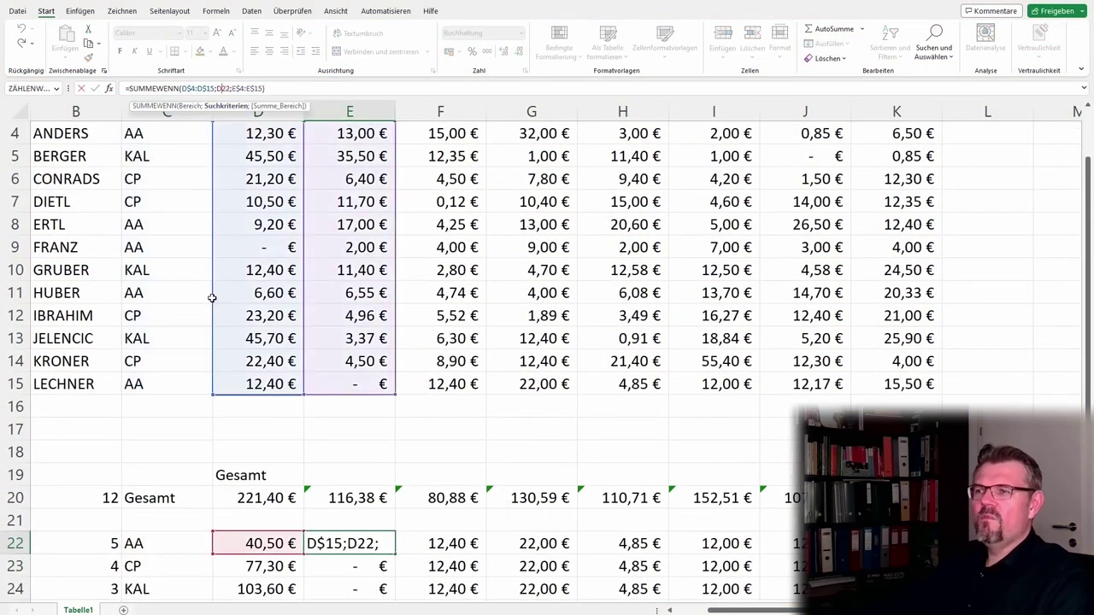
key(Escape)
click(274, 543)
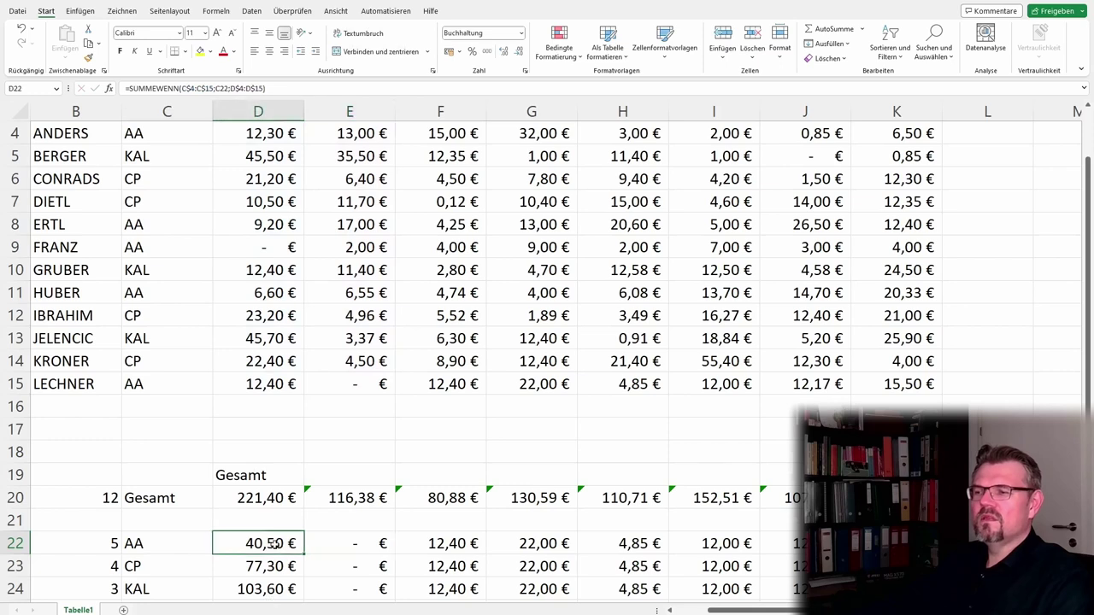
click(259, 494)
key(alt+shift+0)
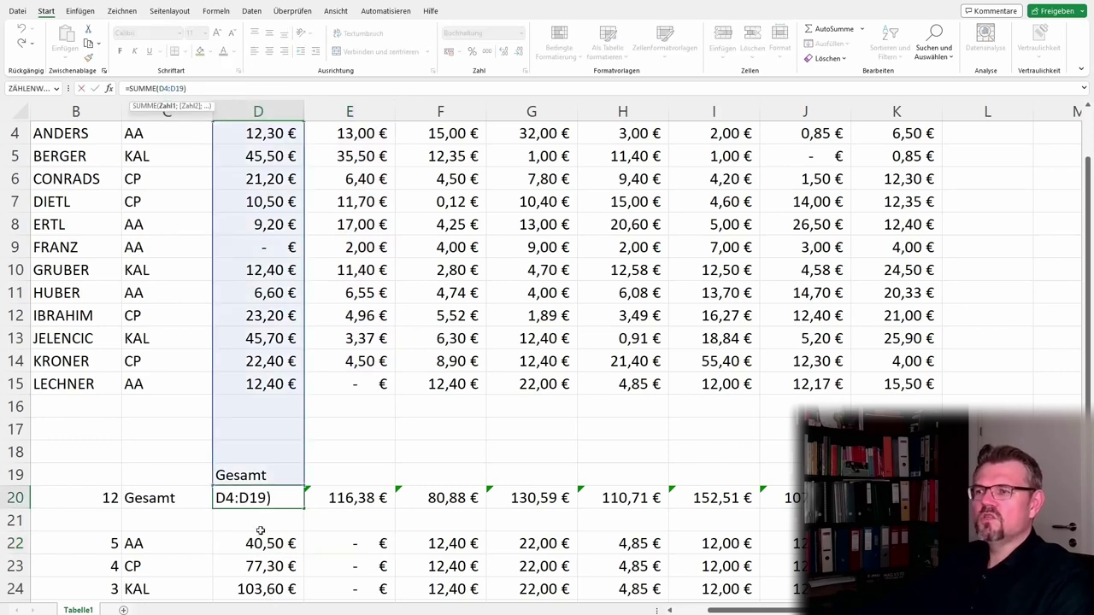
key(alt+shift+0)
click(265, 543)
Step: Lock D22's criteria range as $C$4:$C$15 and copy the corrected formula down to D24
click(193, 89)
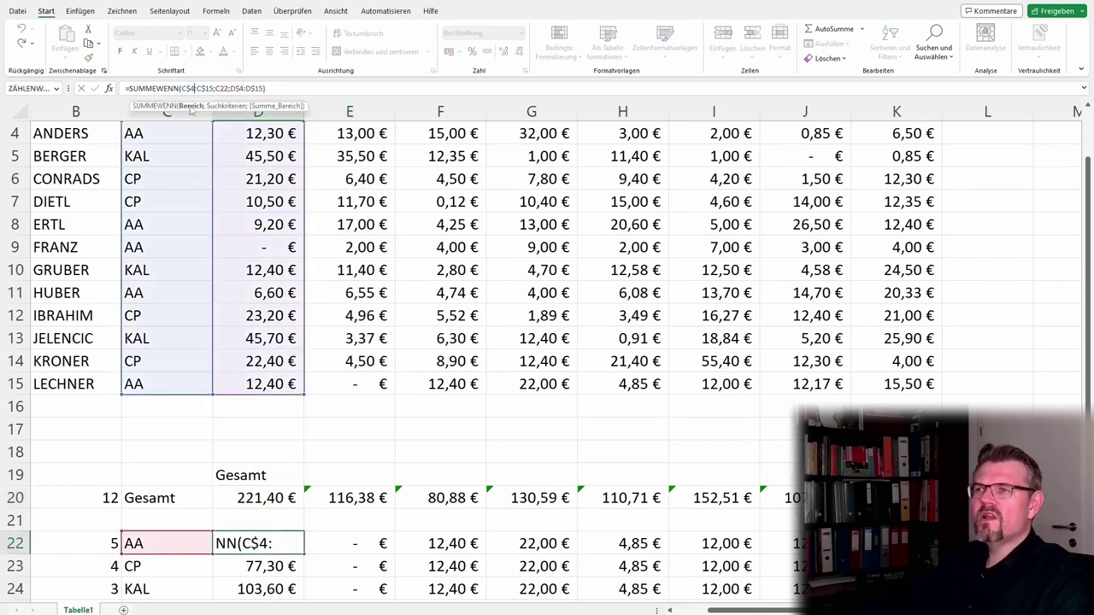
scroll(204, 353, up, 1)
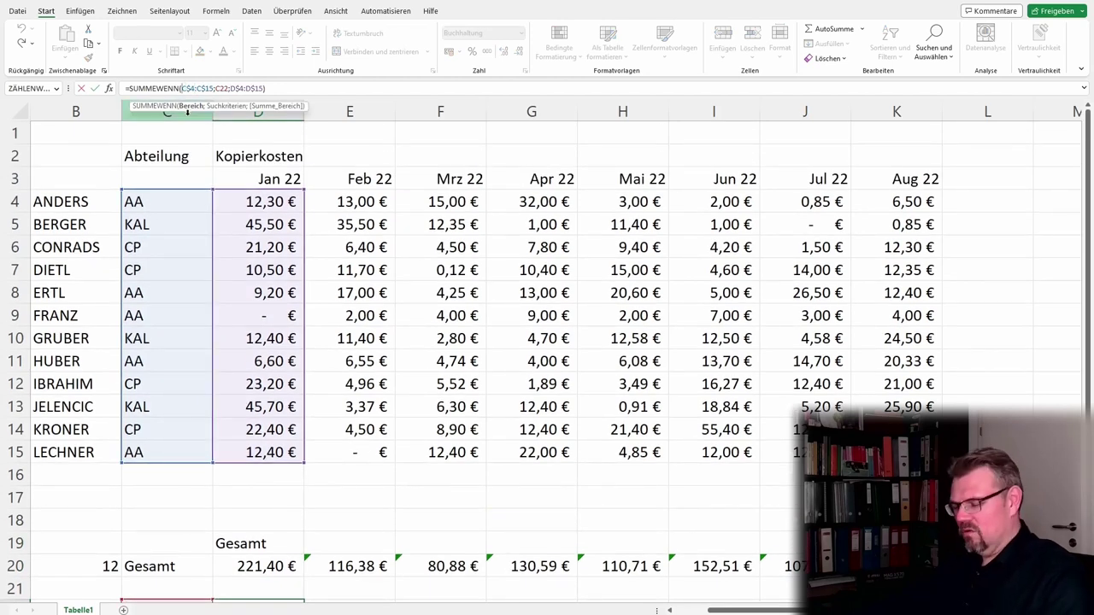
click(180, 89)
text($)
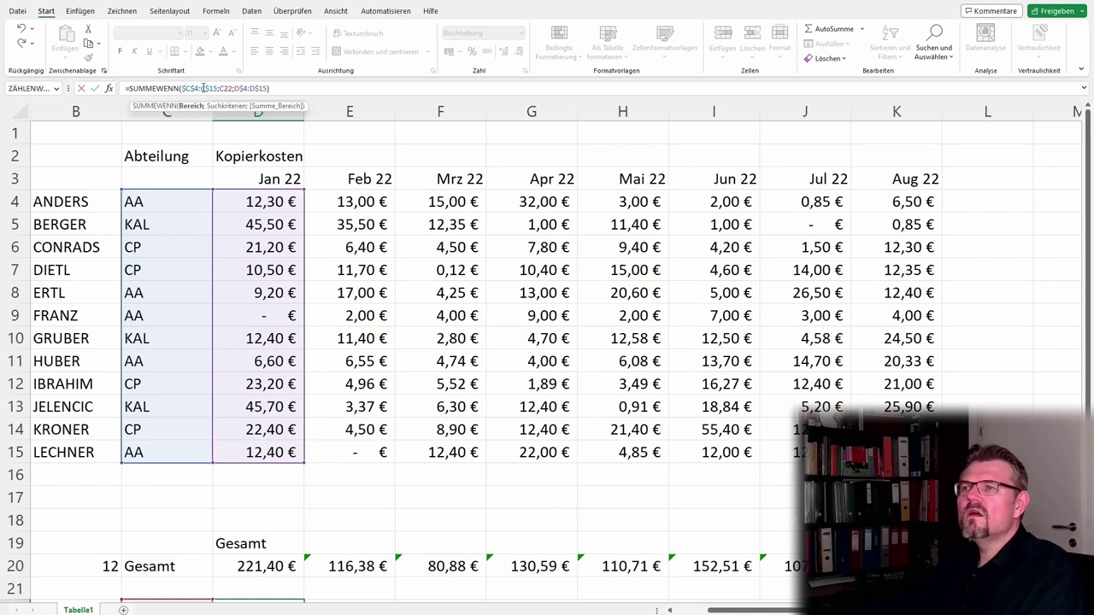
key(Return)
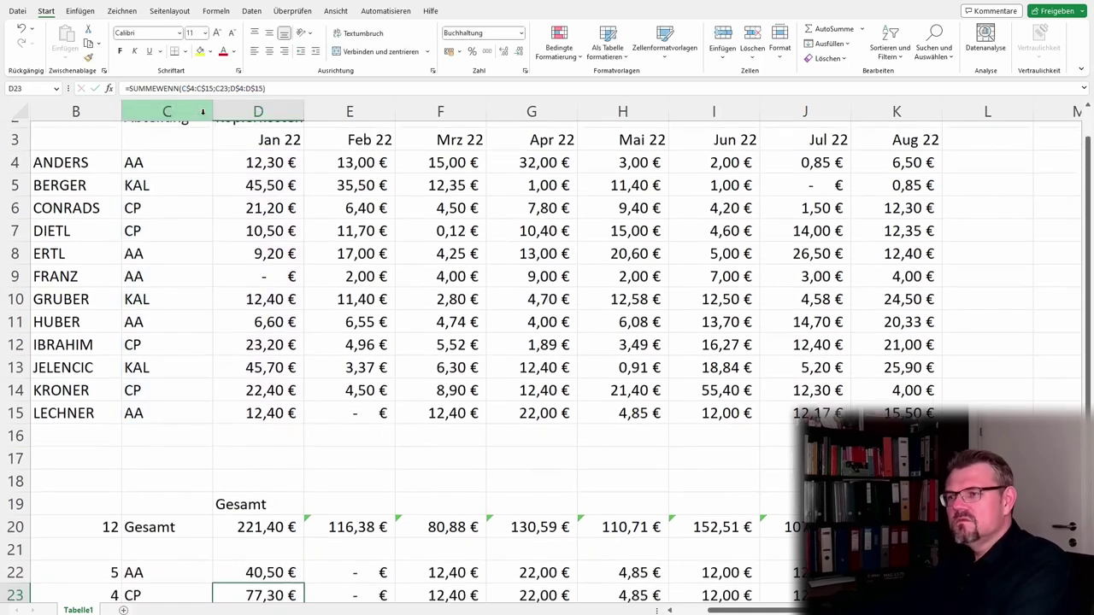
click(295, 565)
scroll(301, 550, down, 3)
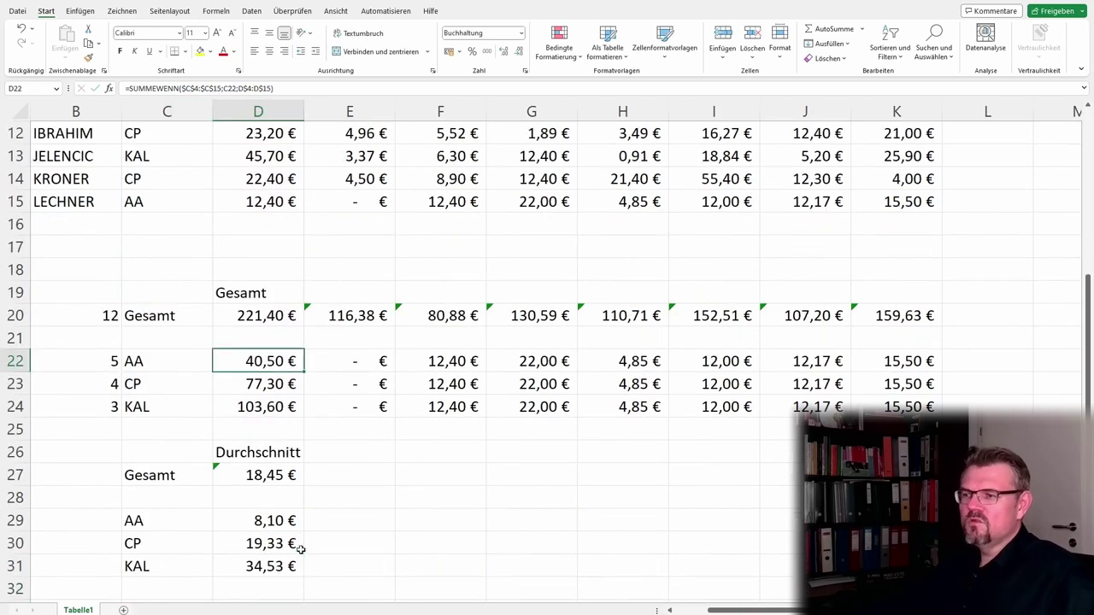
mouse_move(303, 371)
mouse_down()
mouse_move(305, 416)
mouse_move(940, 417)
mouse_up()
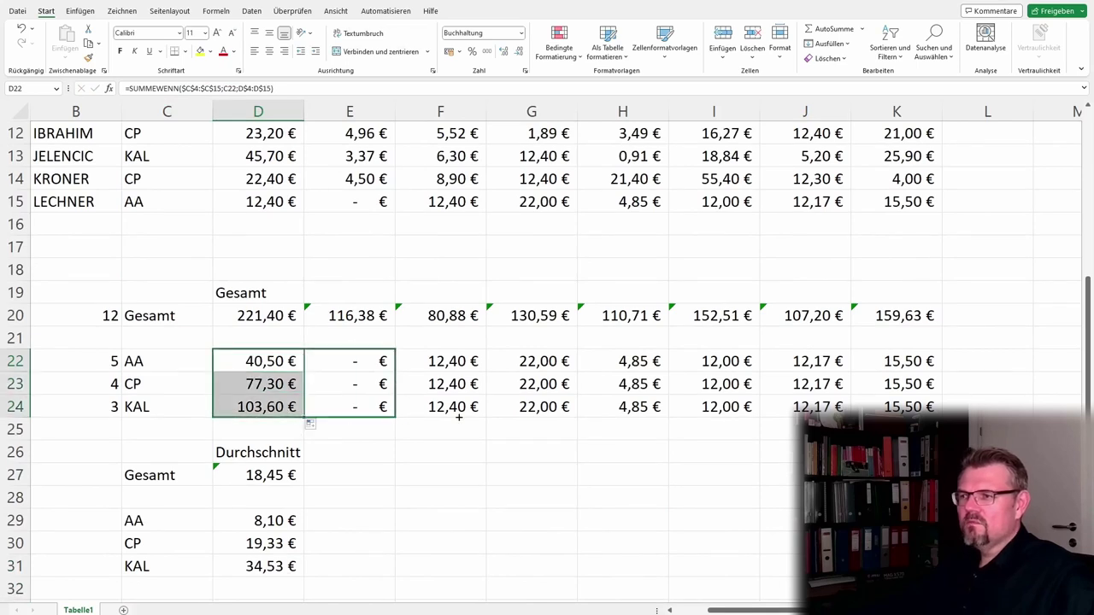
Step: Clear the filled totals range and inspect E22's formula references, leaving it unchanged
click(774, 475)
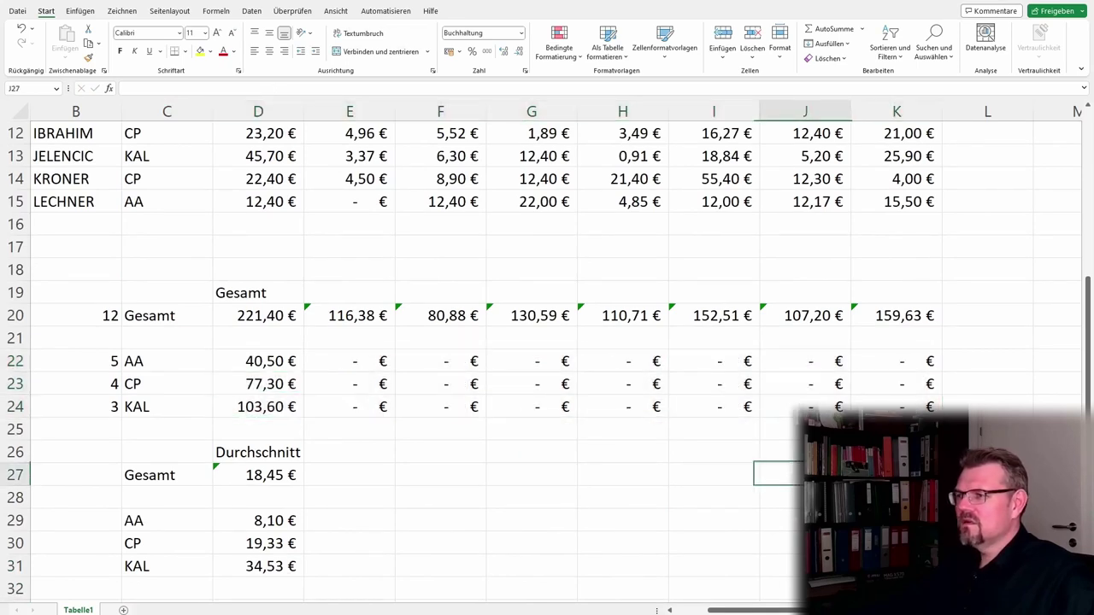
click(325, 362)
click(250, 88)
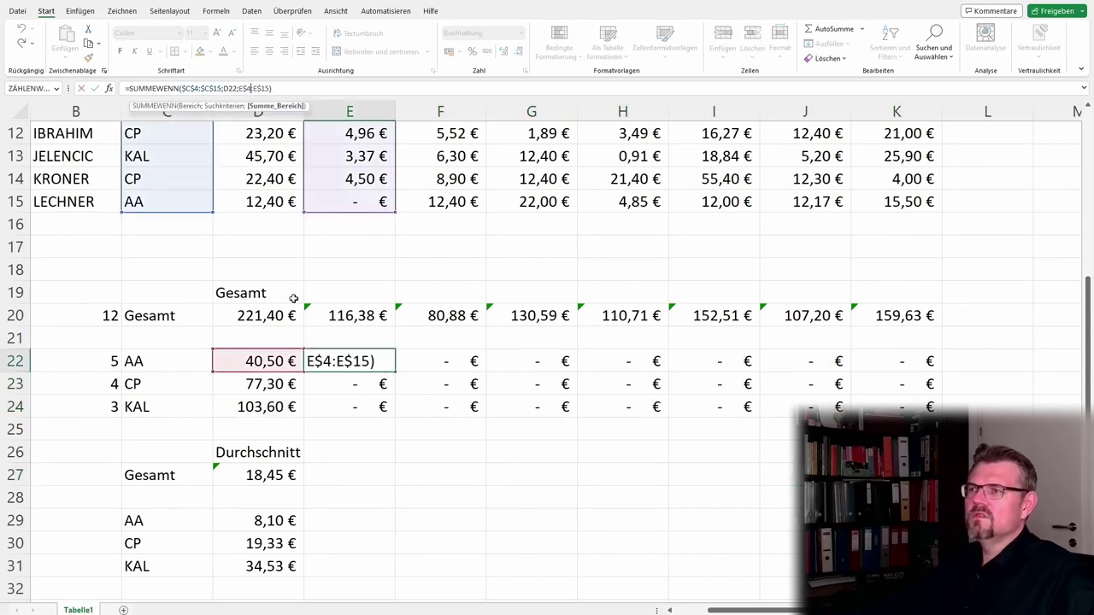
scroll(372, 312, up, 4)
scroll(367, 313, down, 1)
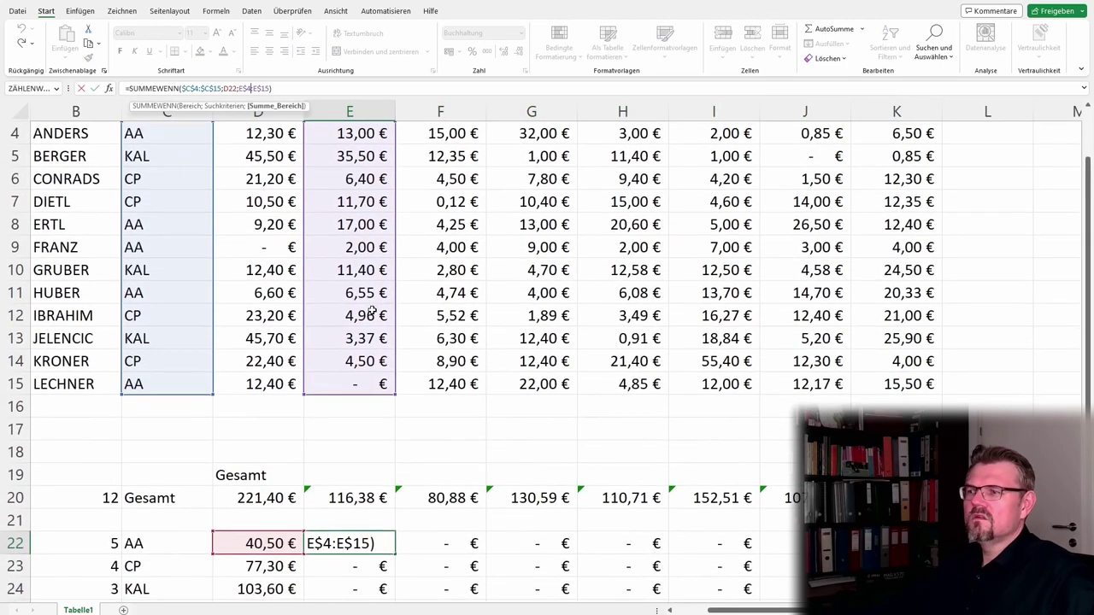
scroll(361, 313, down, 1)
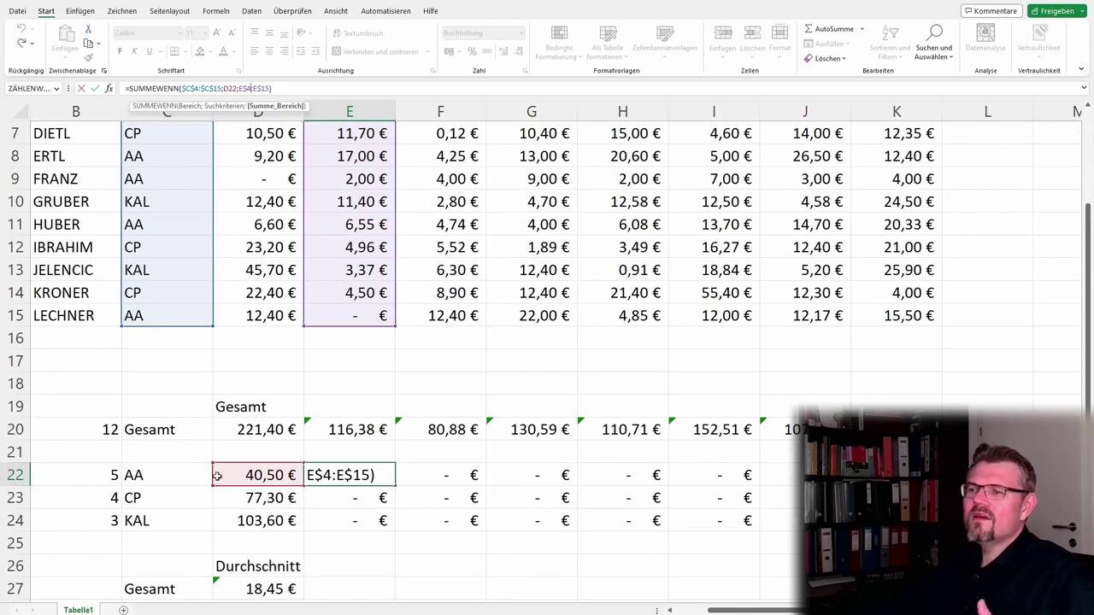
key(Escape)
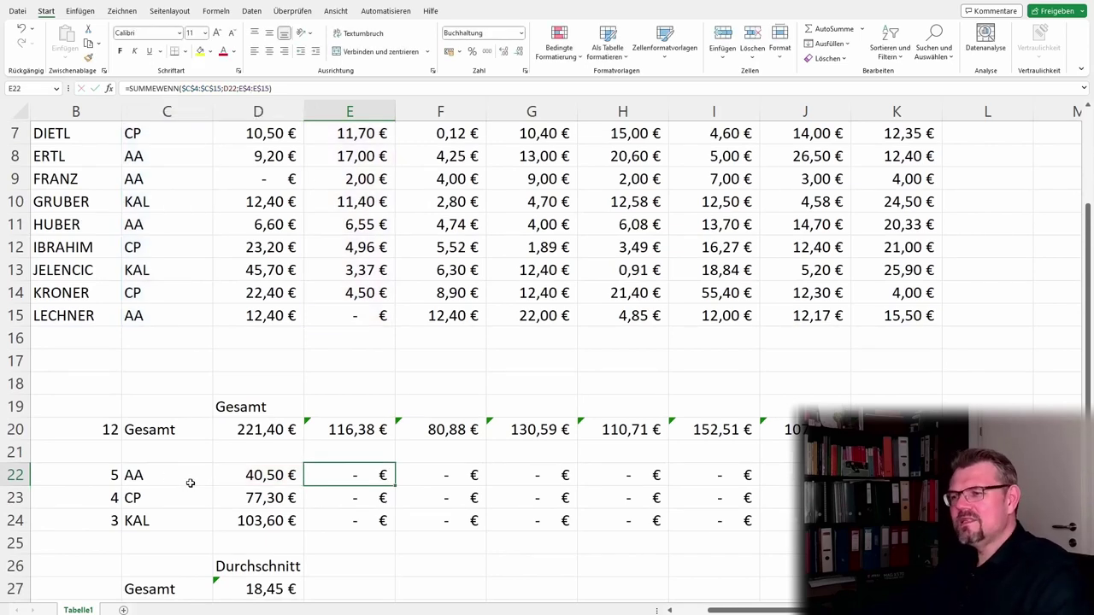
Step: Anchor D22's criterion as $C22 and fill the corrected total through D24 and across to K
click(228, 481)
click(228, 89)
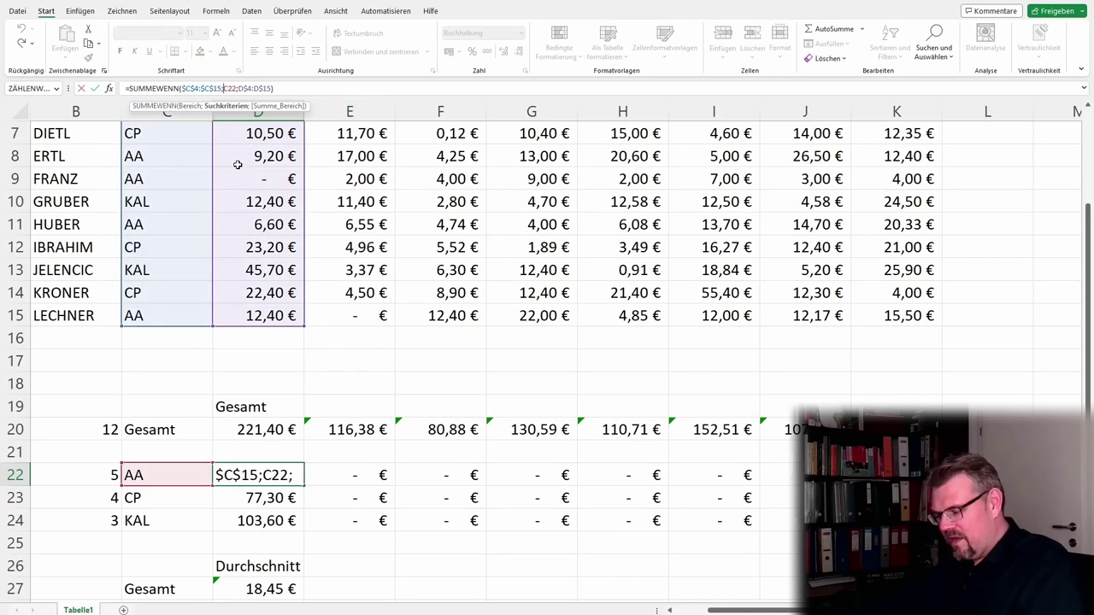
text($)
key(Return)
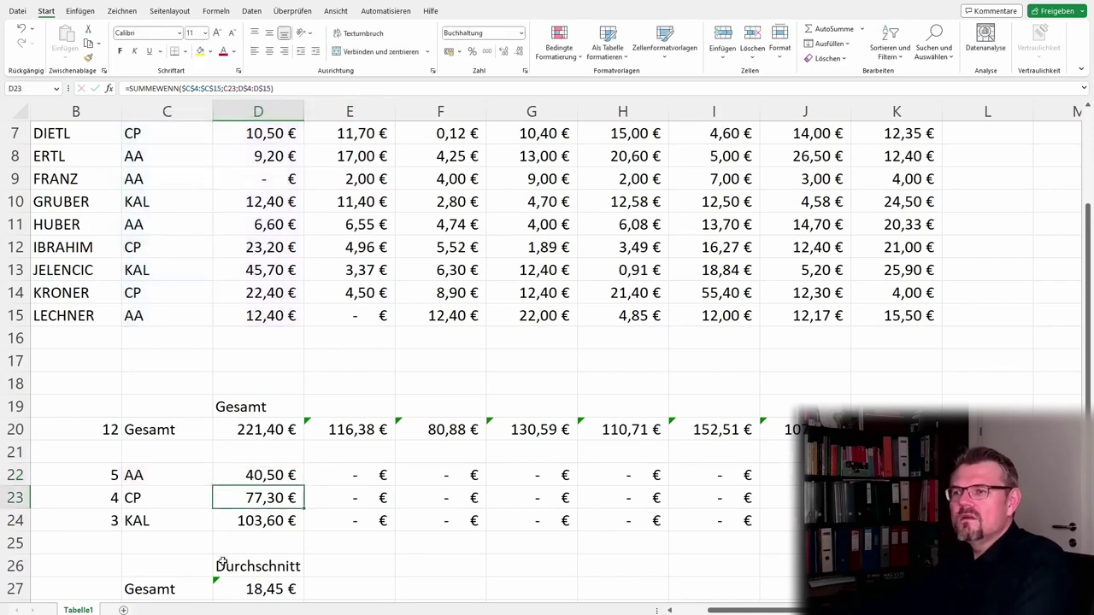
click(291, 479)
mouse_move(304, 485)
mouse_down()
mouse_move(302, 533)
mouse_move(855, 526)
mouse_up()
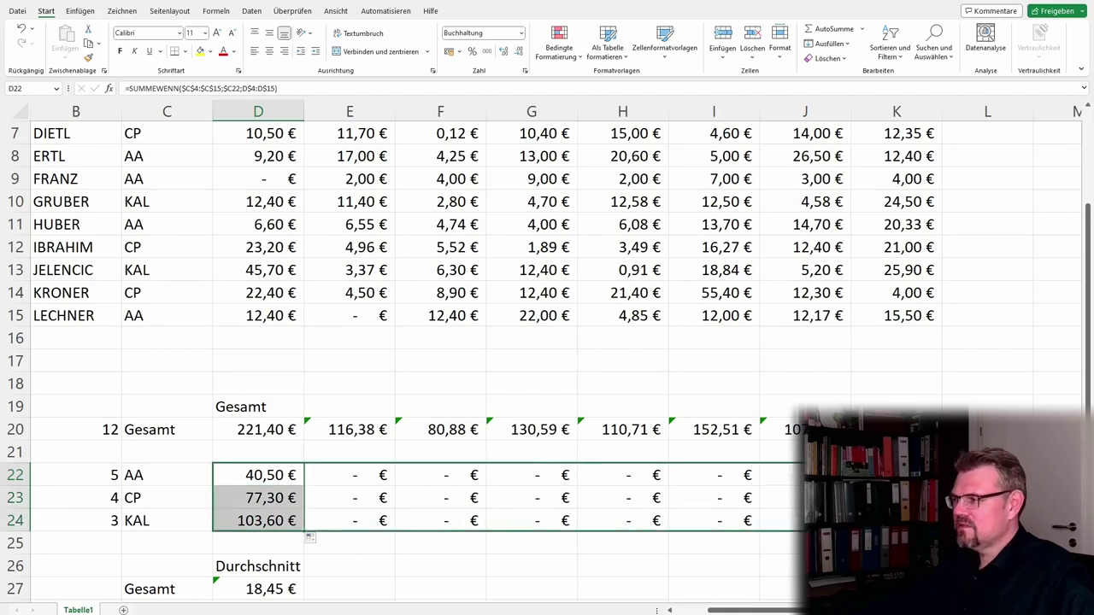
Step: Verify the refilled formulas in E22 and H22 and the overall sum in H20
click(341, 476)
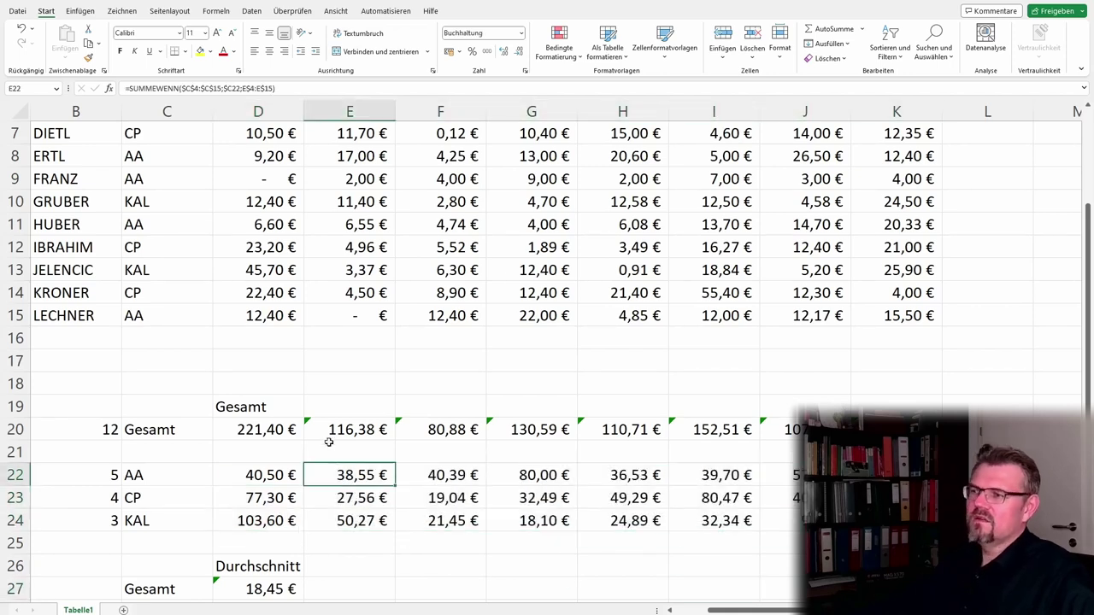
click(261, 88)
scroll(473, 353, up, 1)
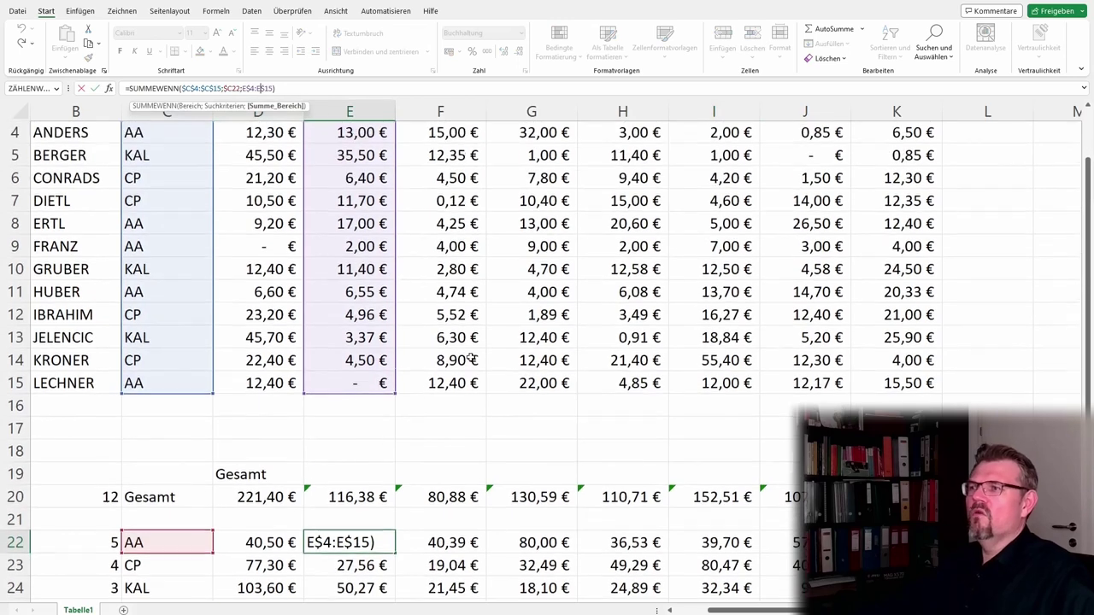
click(610, 545)
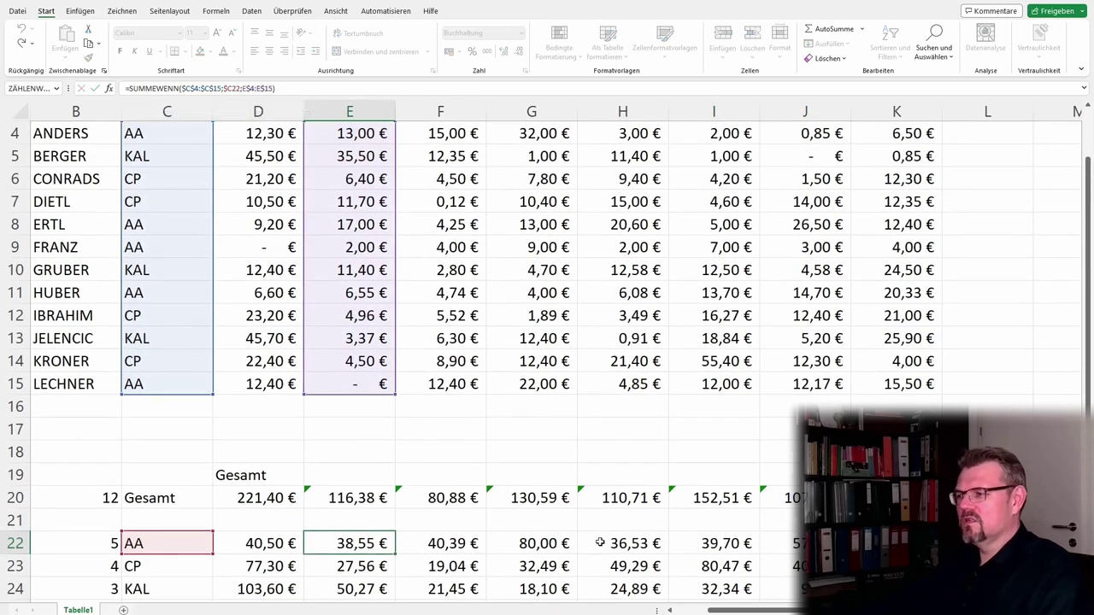
click(288, 89)
key(Escape)
click(627, 500)
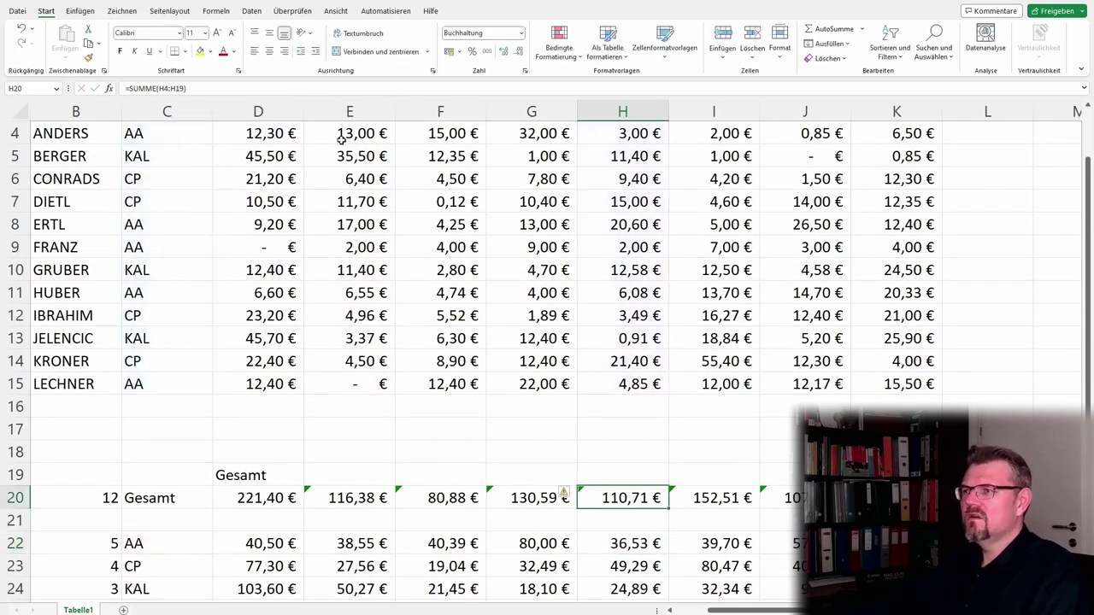
click(265, 86)
key(Escape)
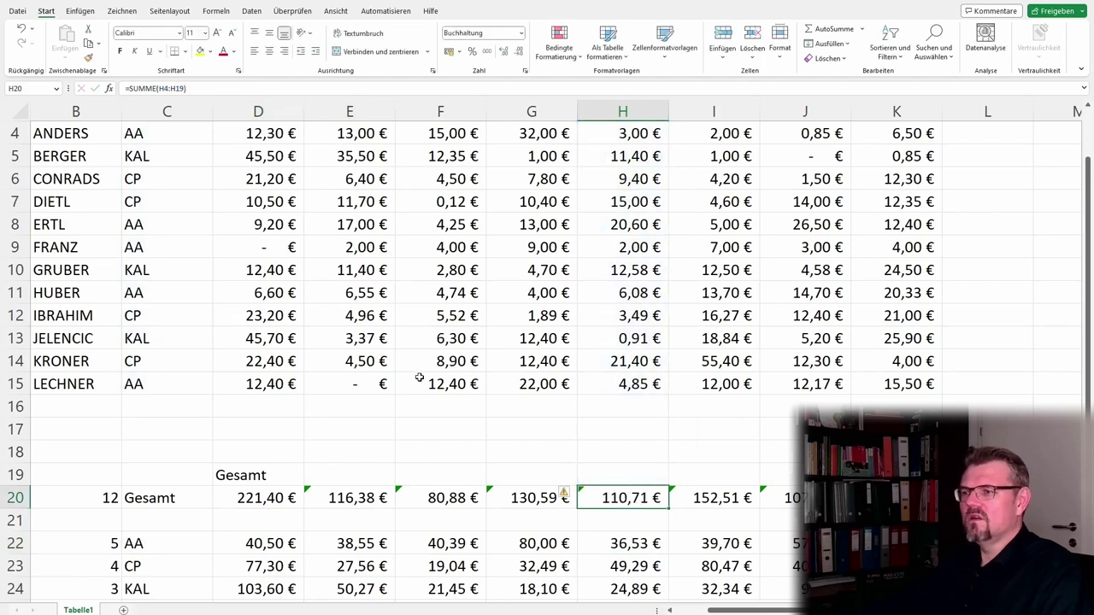
scroll(371, 513, down, 3)
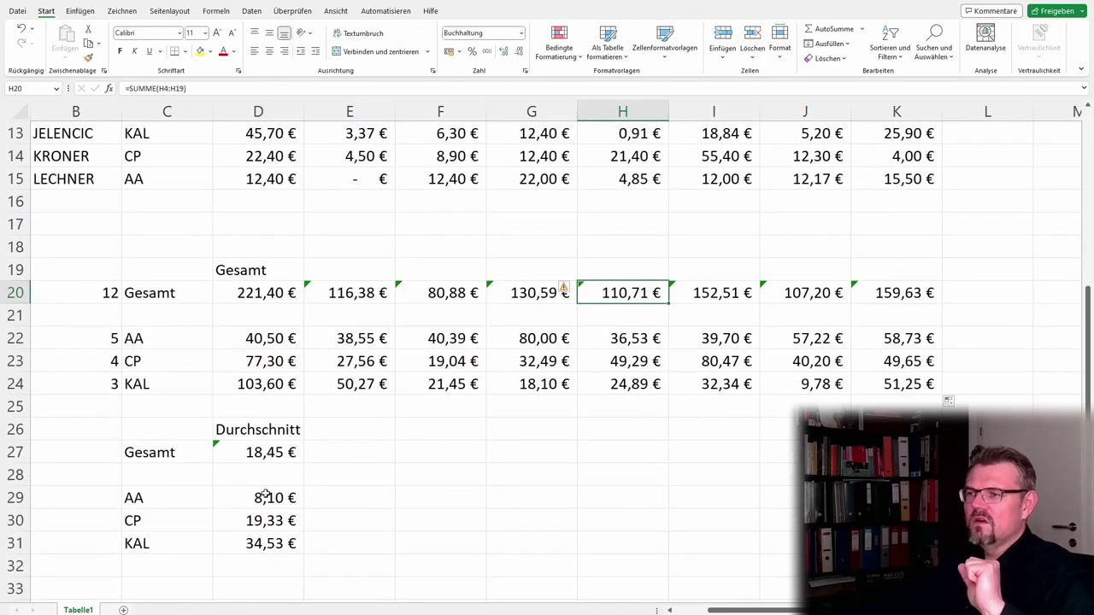
Step: Change D29's AA average formula to use range $C$4:$C$15 and criterion $C29
click(264, 498)
key(F2)
key(Left)
key(Left)
key(Left)
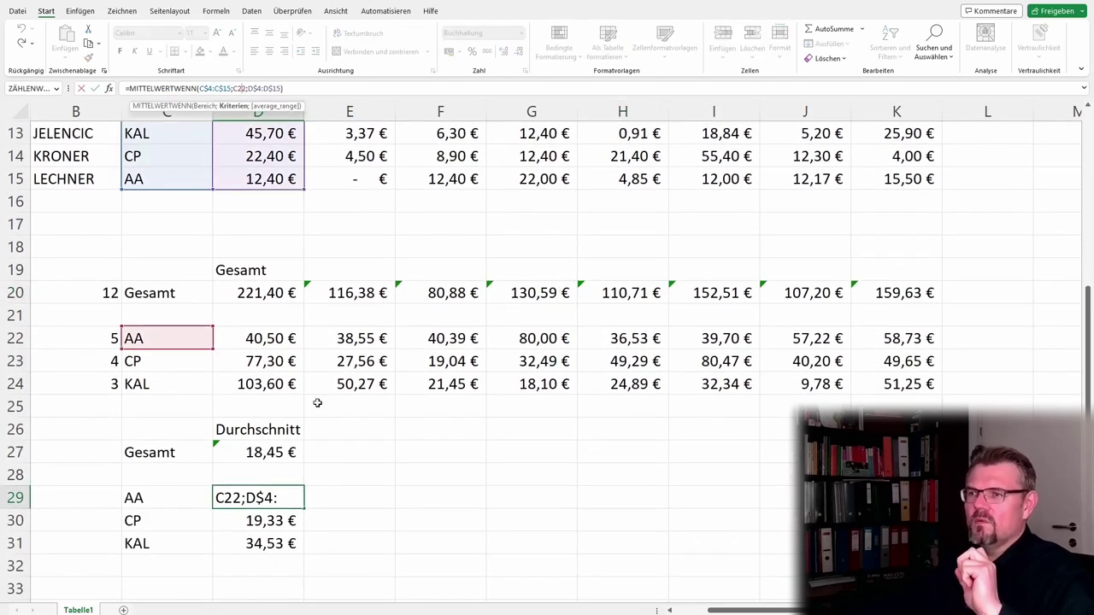
key(Left)
key(Left)
key(Left)
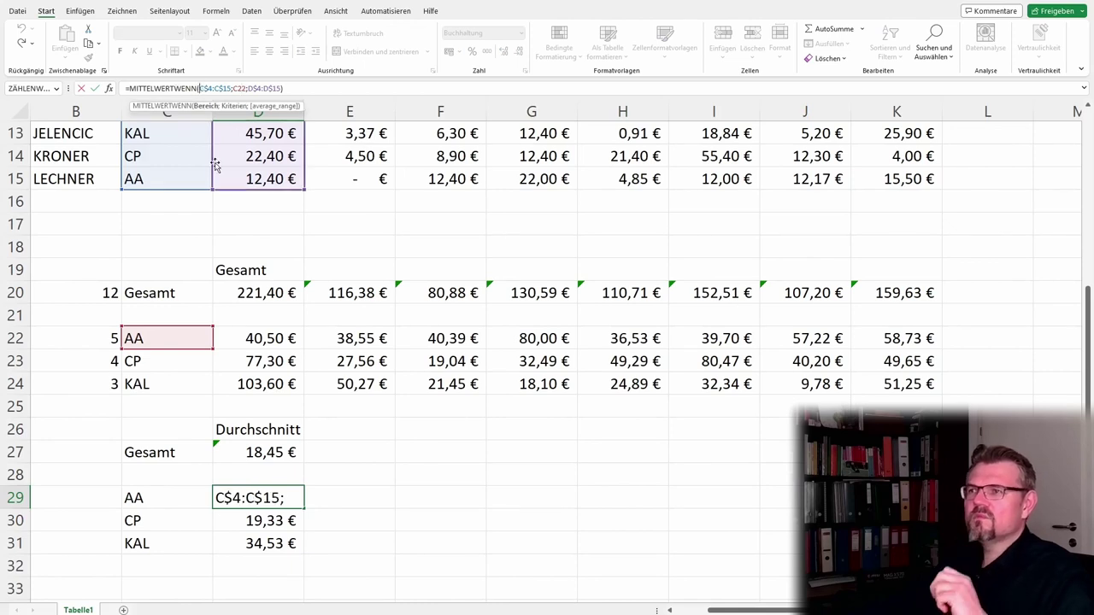
text($C)
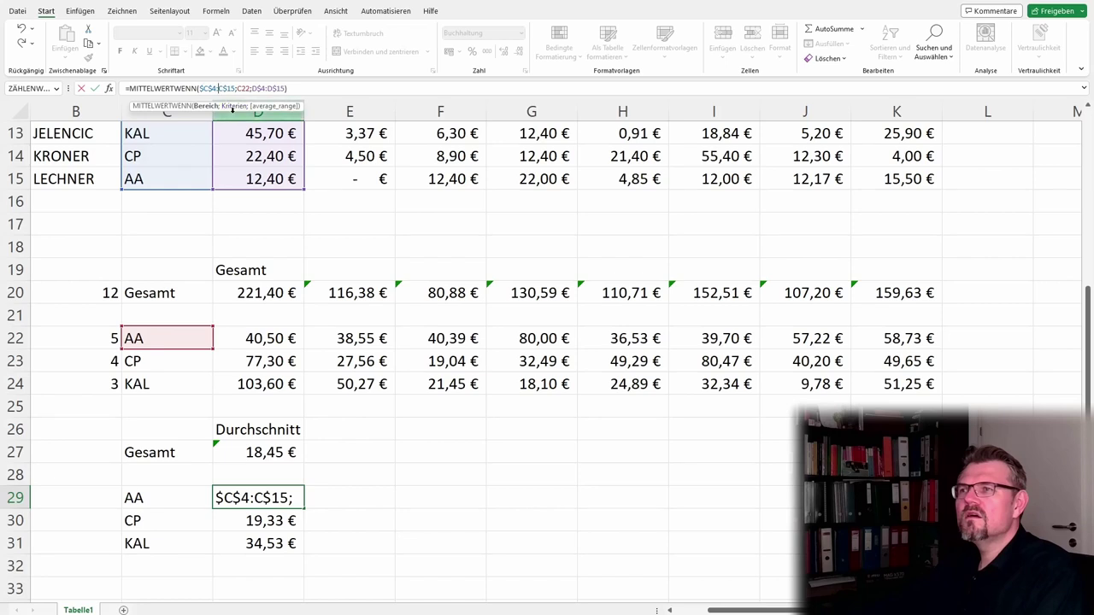
text($)
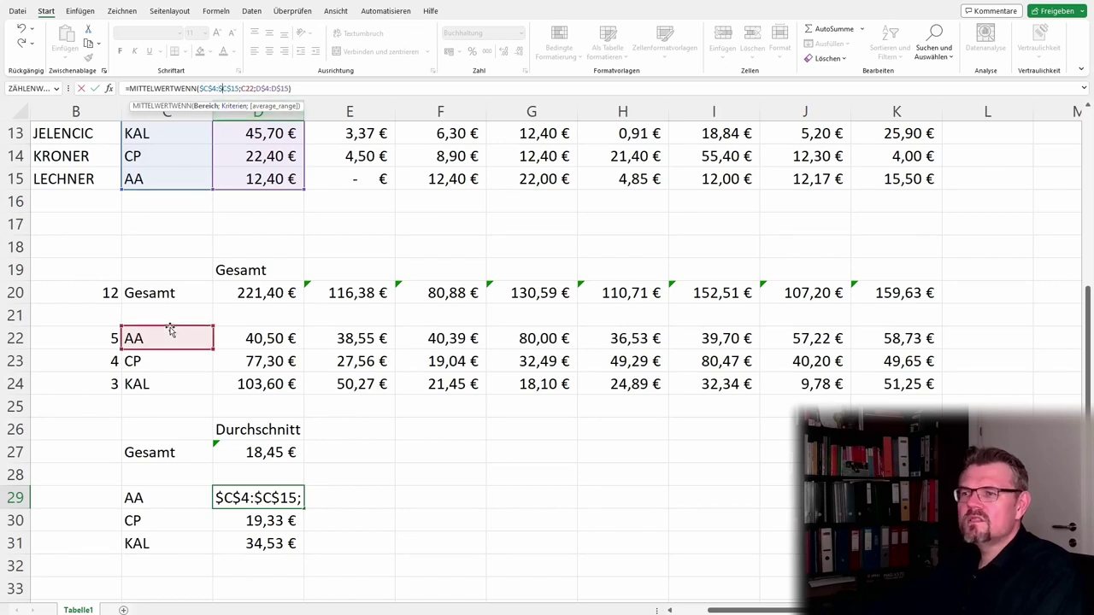
drag(168, 335, 159, 503)
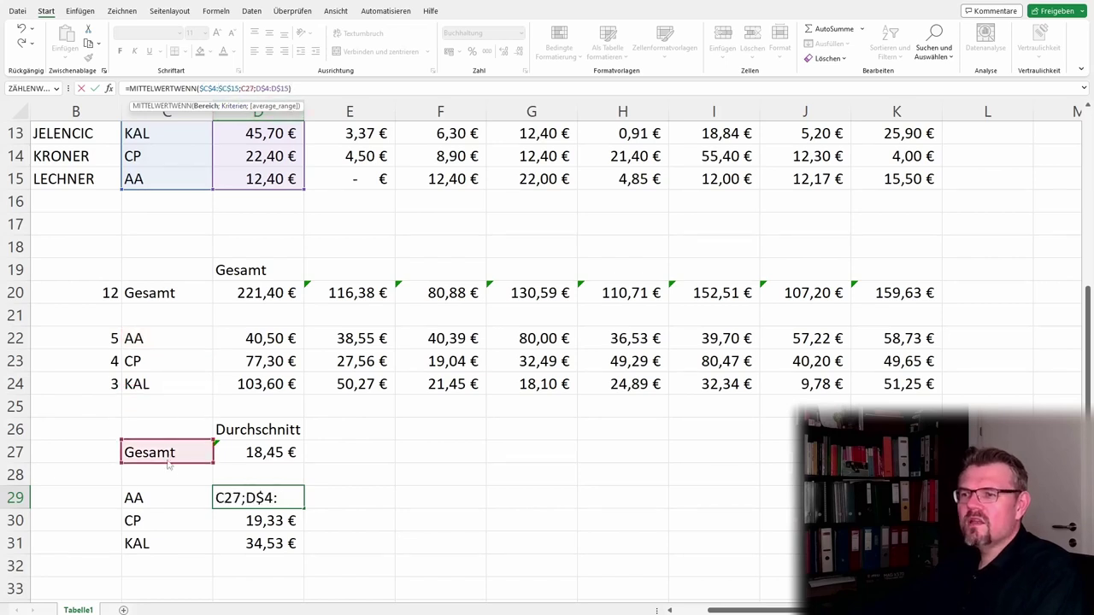
click(243, 88)
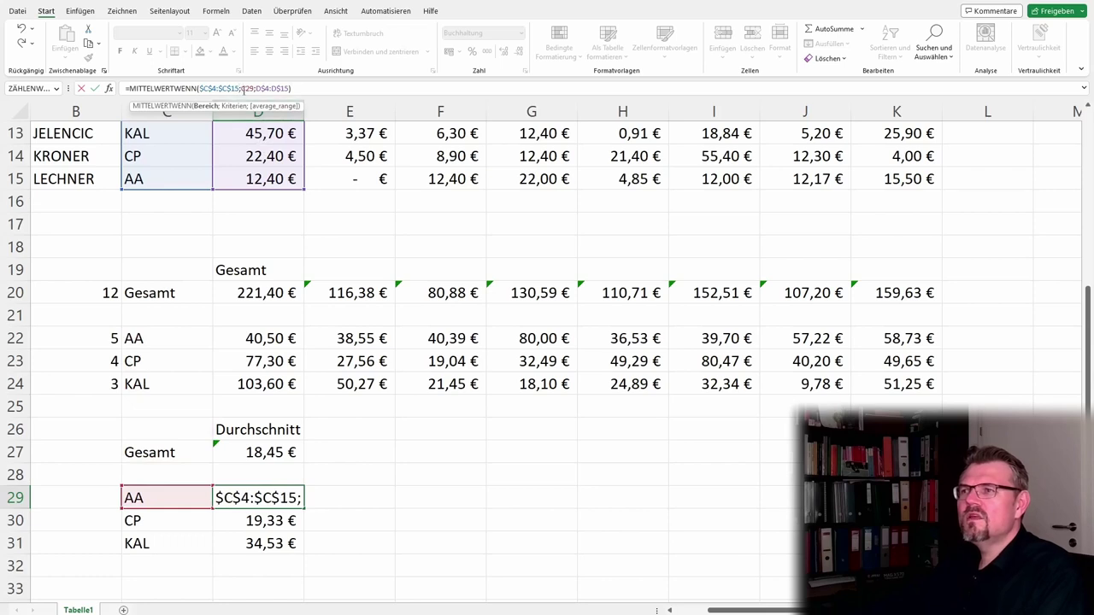
key(Right)
text($)
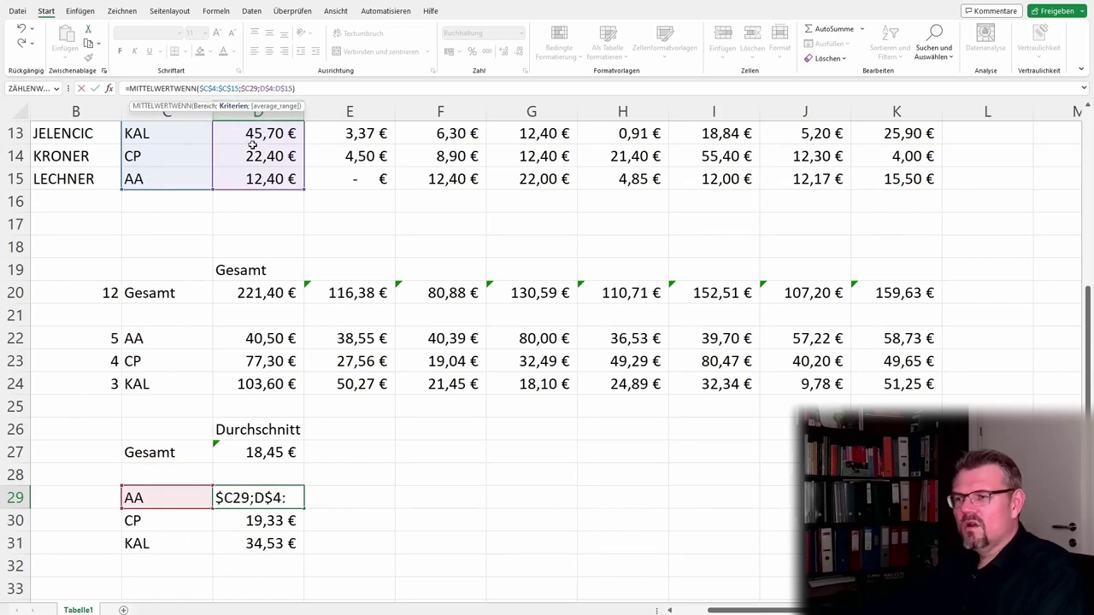
key(Return)
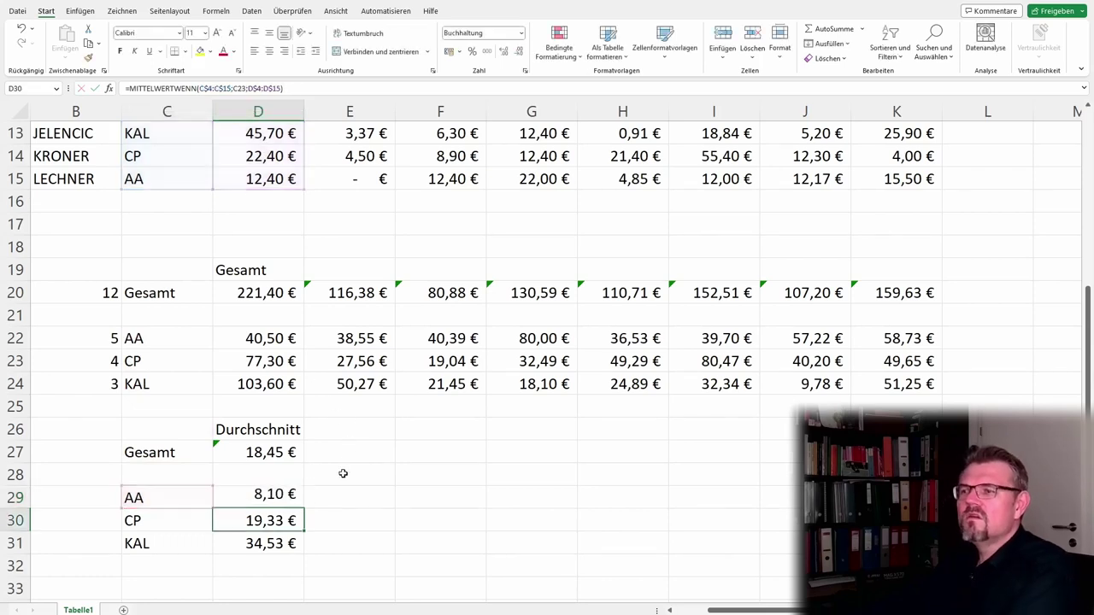
Step: Copy the AA average formula down to D31 for the CP and KAL averages
click(280, 505)
drag(303, 508, 301, 551)
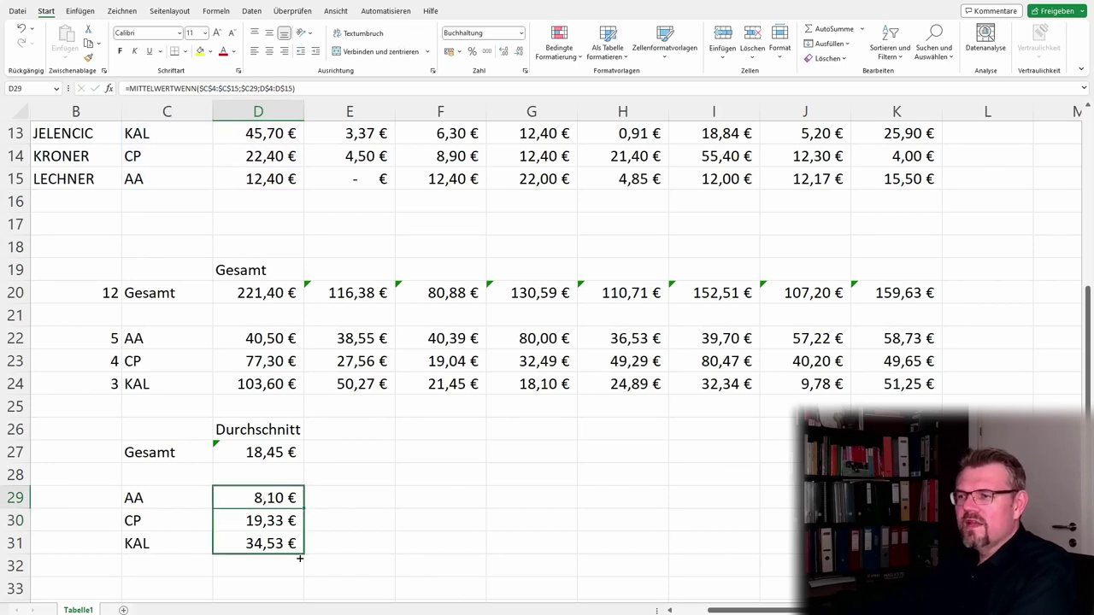
click(347, 492)
click(273, 450)
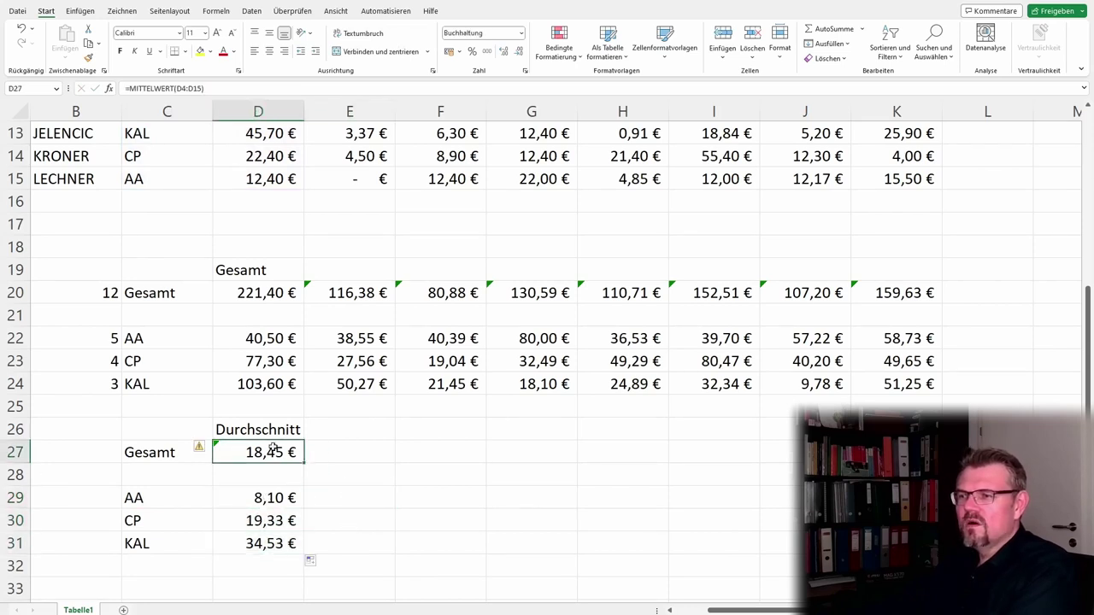
Step: Fill the D27 overall average and the D29:D31 department averages right to column K
click(221, 86)
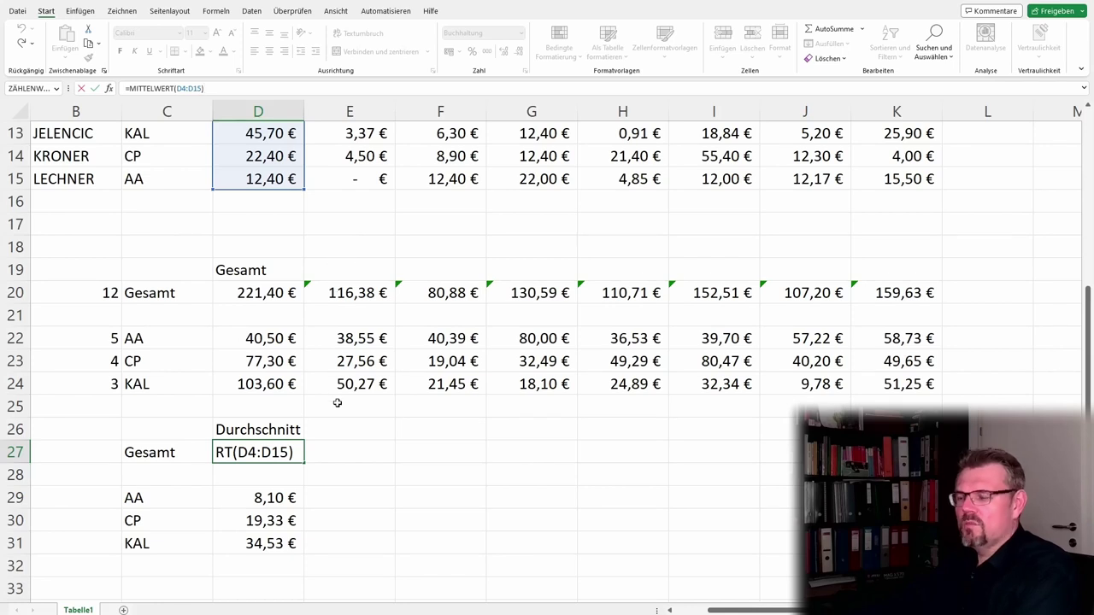
key(ctrl+Return)
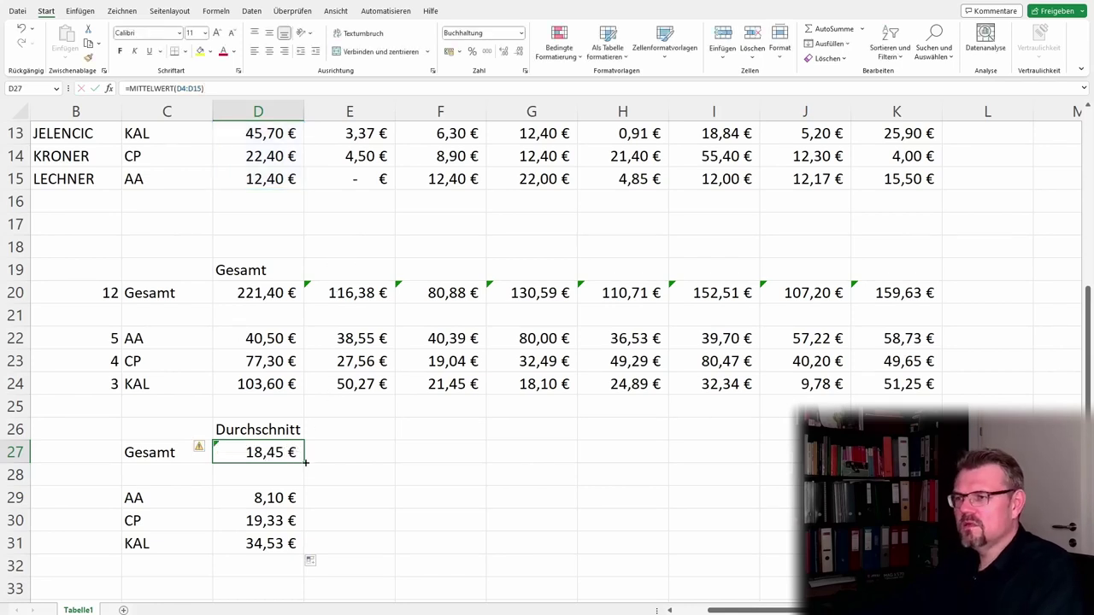
drag(305, 462, 897, 466)
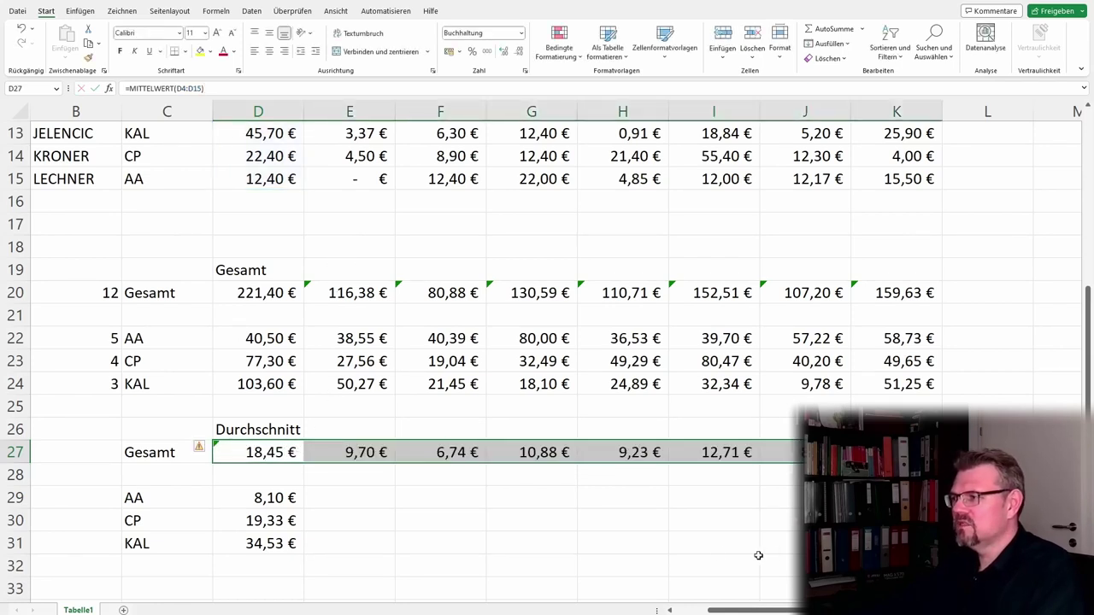
mouse_move(285, 502)
mouse_down()
mouse_move(283, 548)
mouse_move(898, 551)
mouse_up()
click(713, 588)
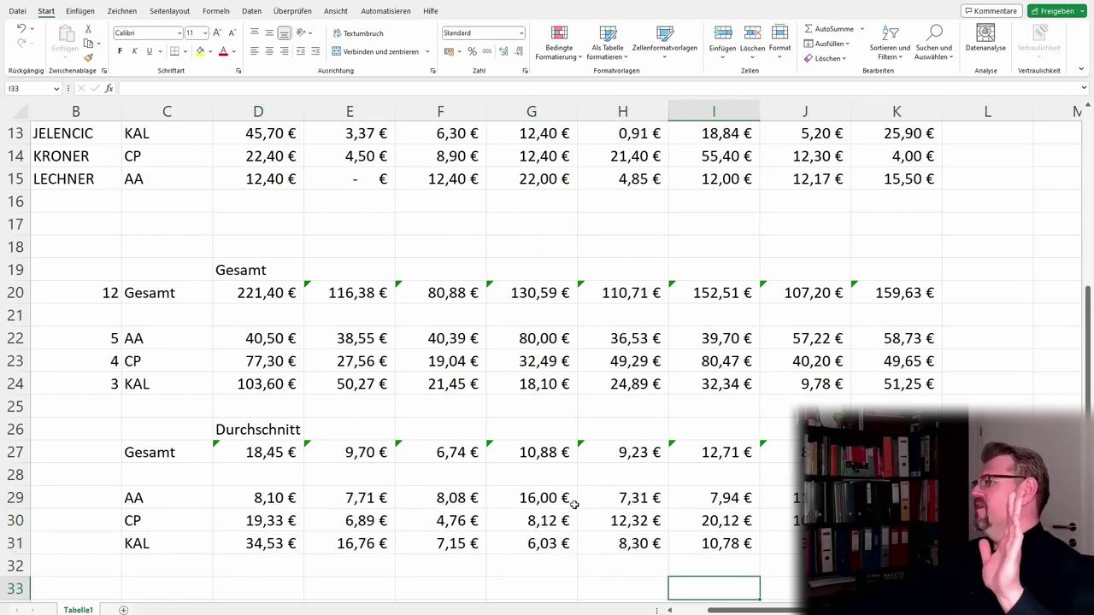
scroll(568, 520, up, 4)
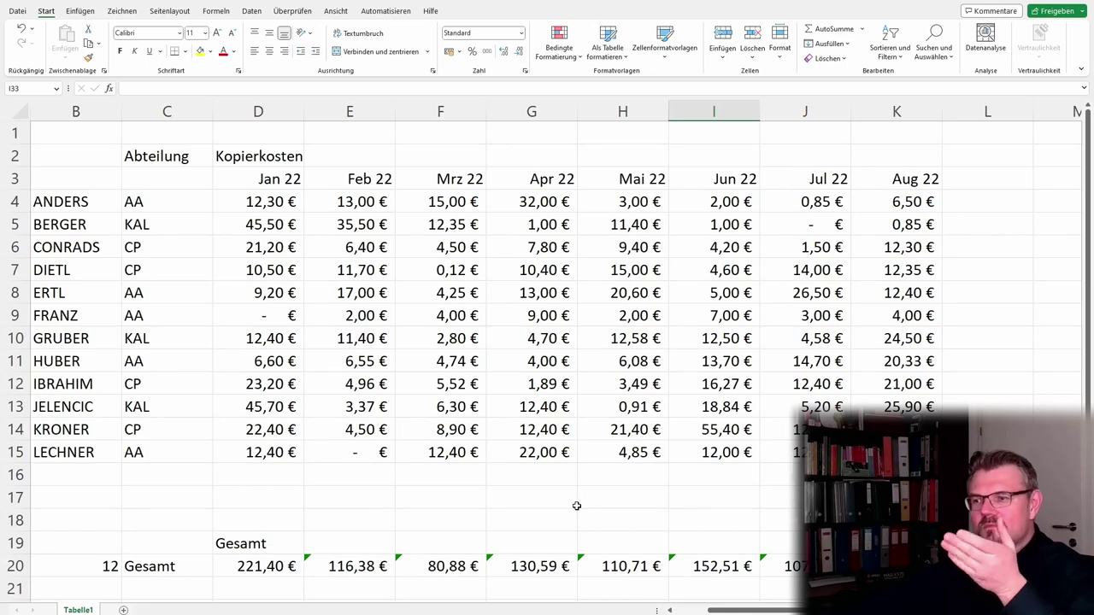
scroll(574, 505, down, 1)
scroll(574, 505, down, 2)
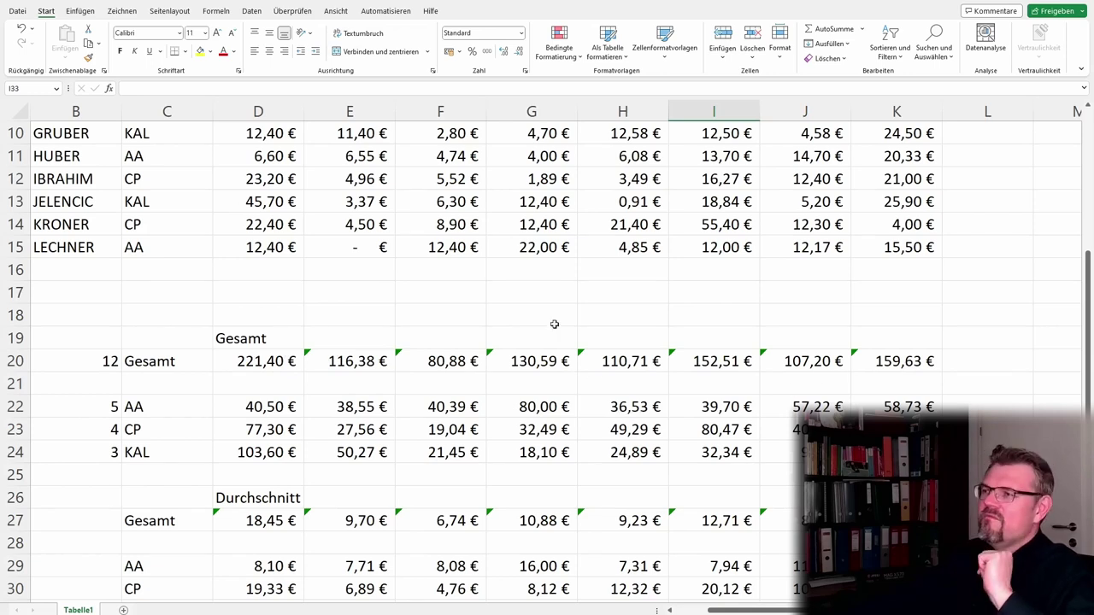
click(491, 288)
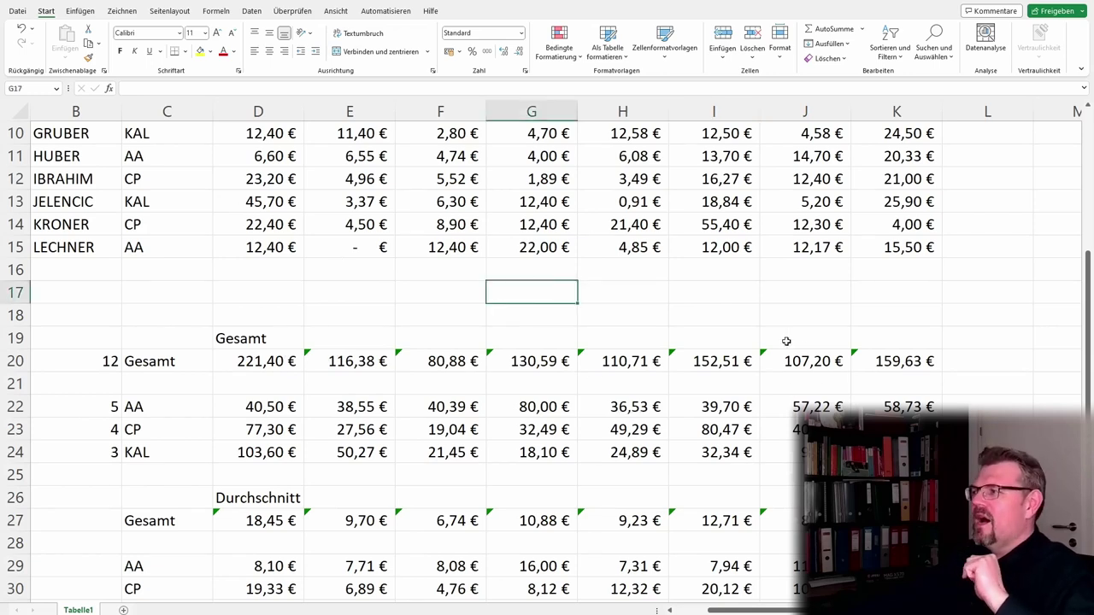
scroll(907, 198, right, 2)
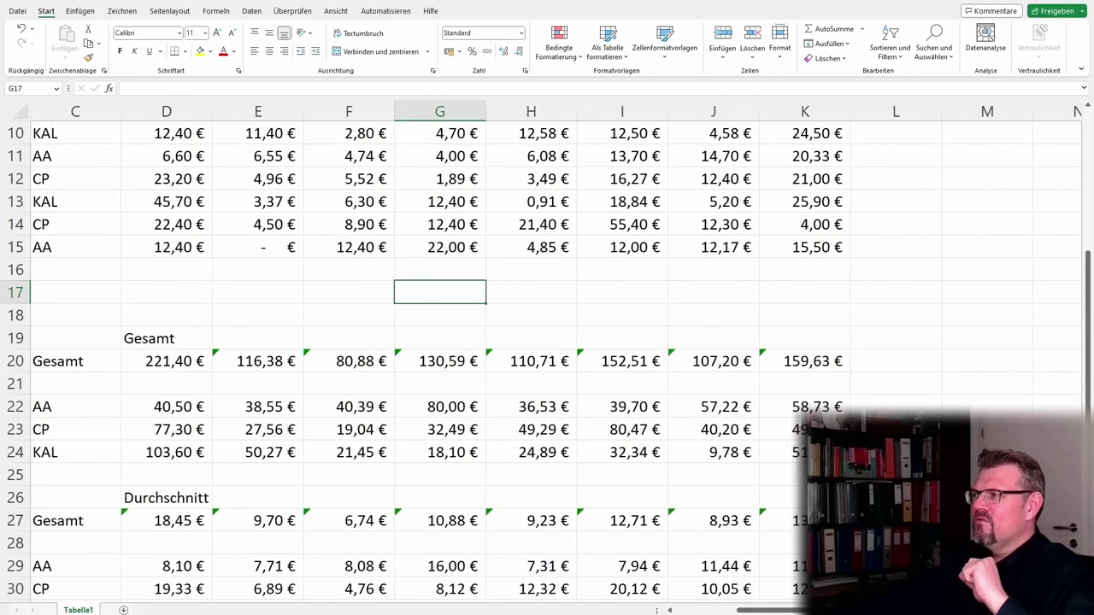
click(906, 198)
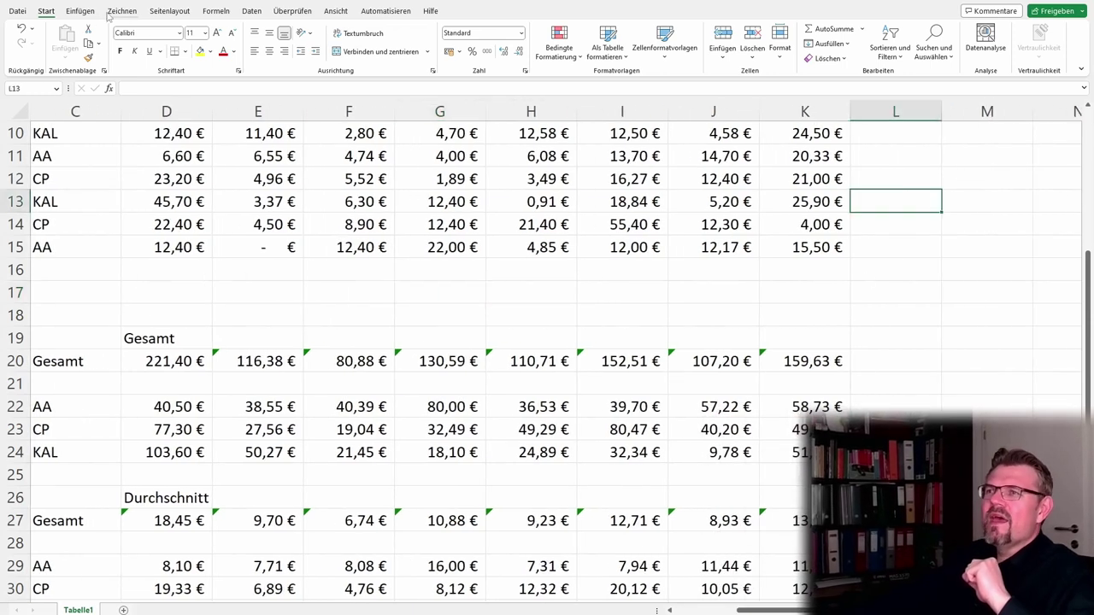
Step: Insert a 2D line chart of the copy-cost table and move it right of the data
click(92, 11)
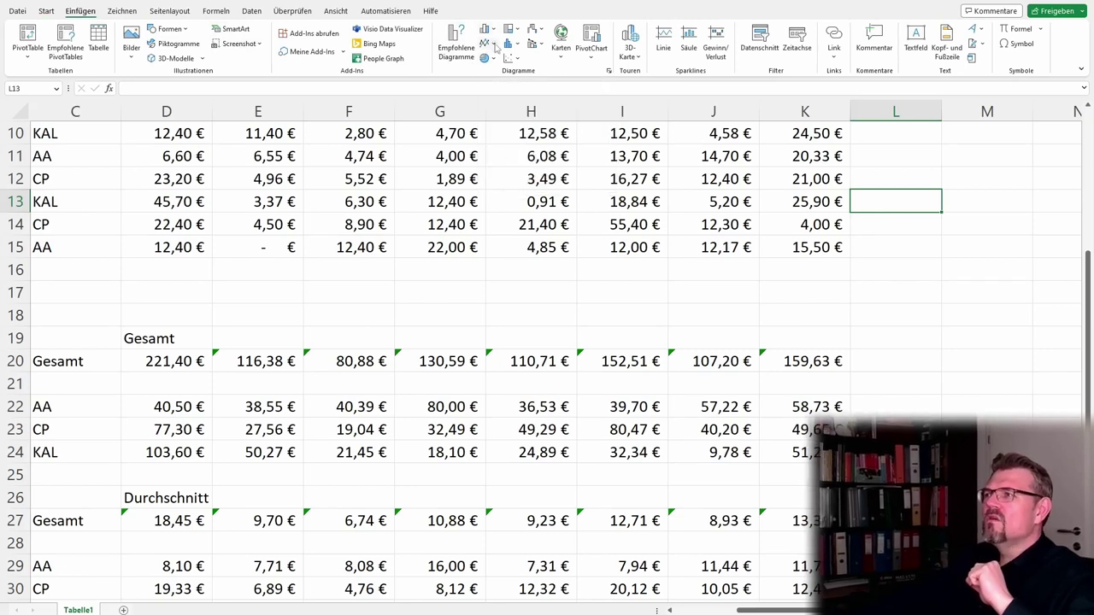
click(493, 47)
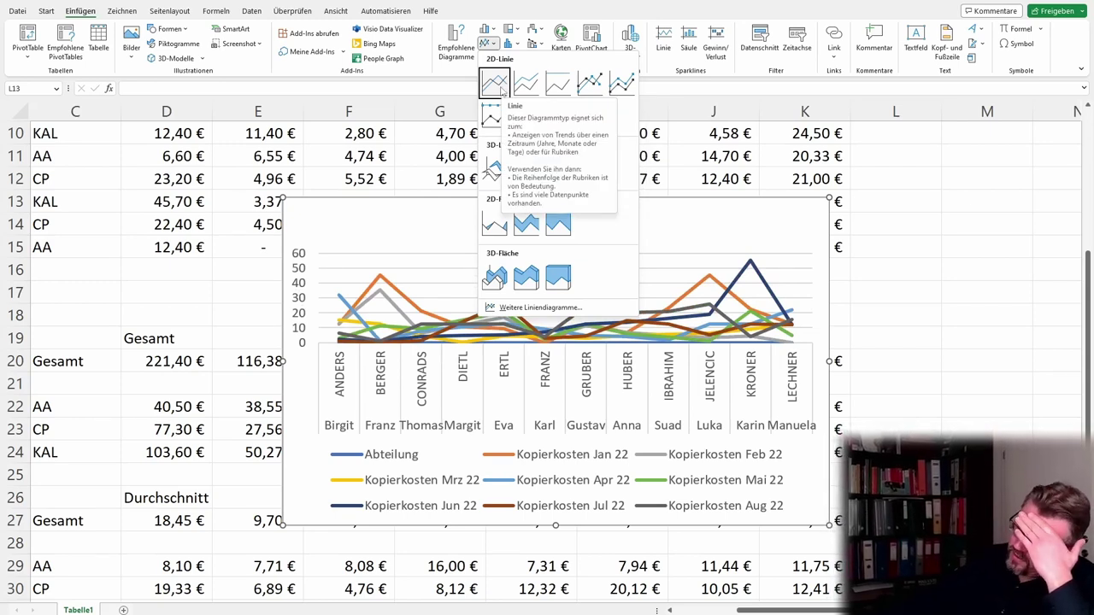
click(501, 88)
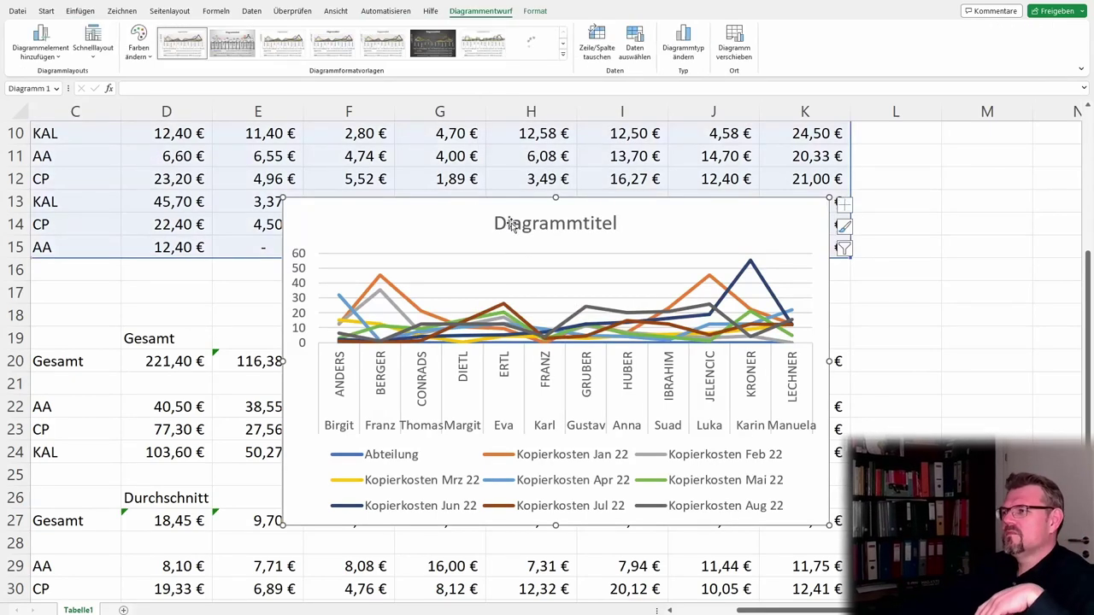
mouse_move(478, 214)
mouse_down()
mouse_move(836, 224)
mouse_move(1063, 194)
mouse_up()
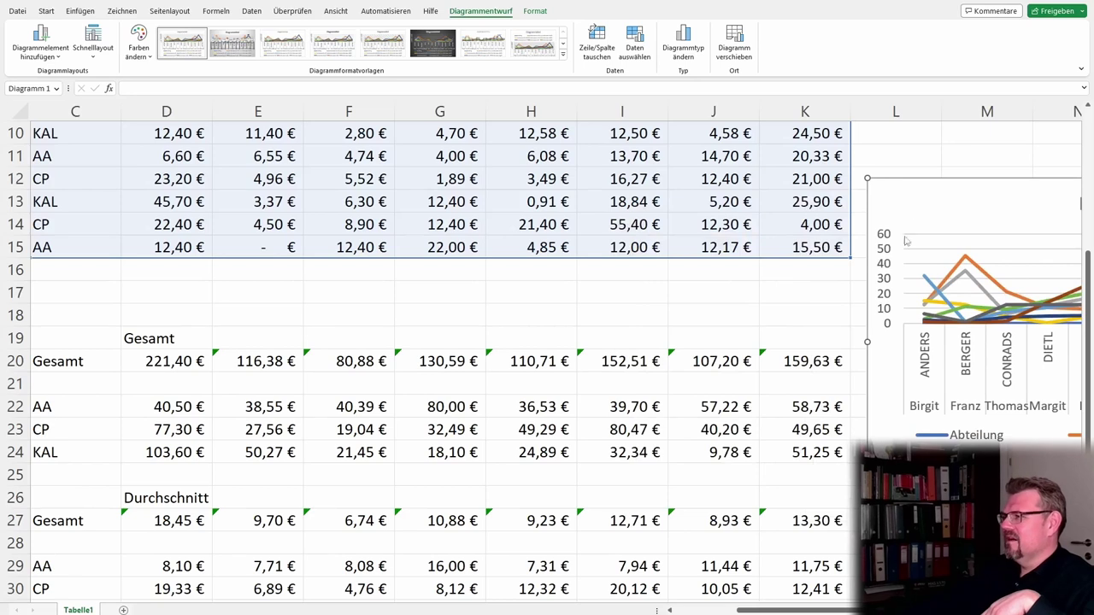
Step: Remove all four data series from the chart in Daten auswählen and confirm
right_click(915, 207)
click(1013, 371)
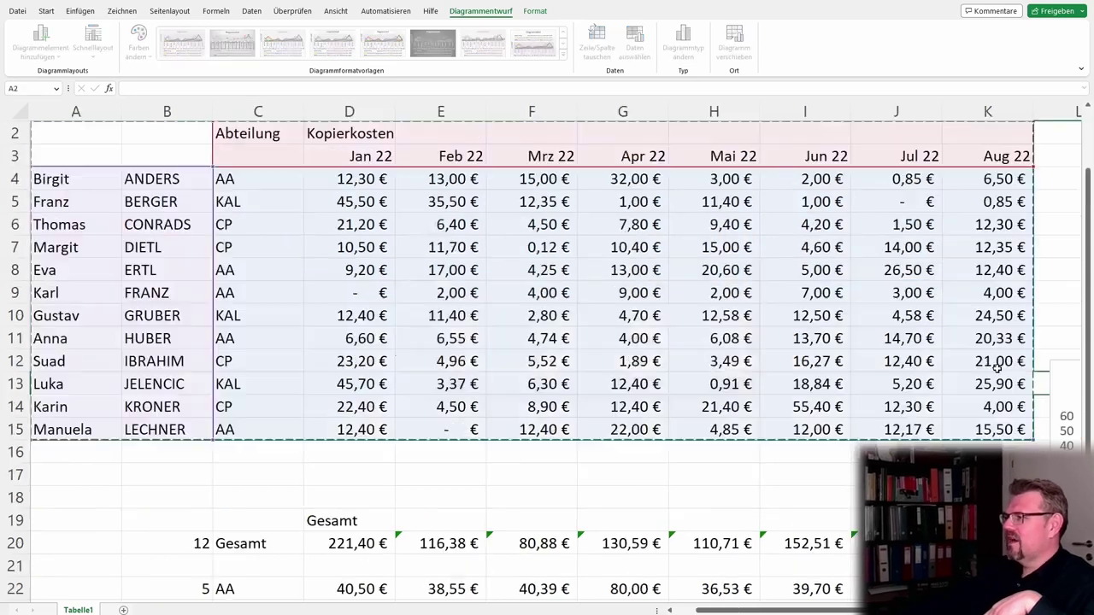
click(545, 299)
click(544, 299)
click(545, 299)
click(544, 300)
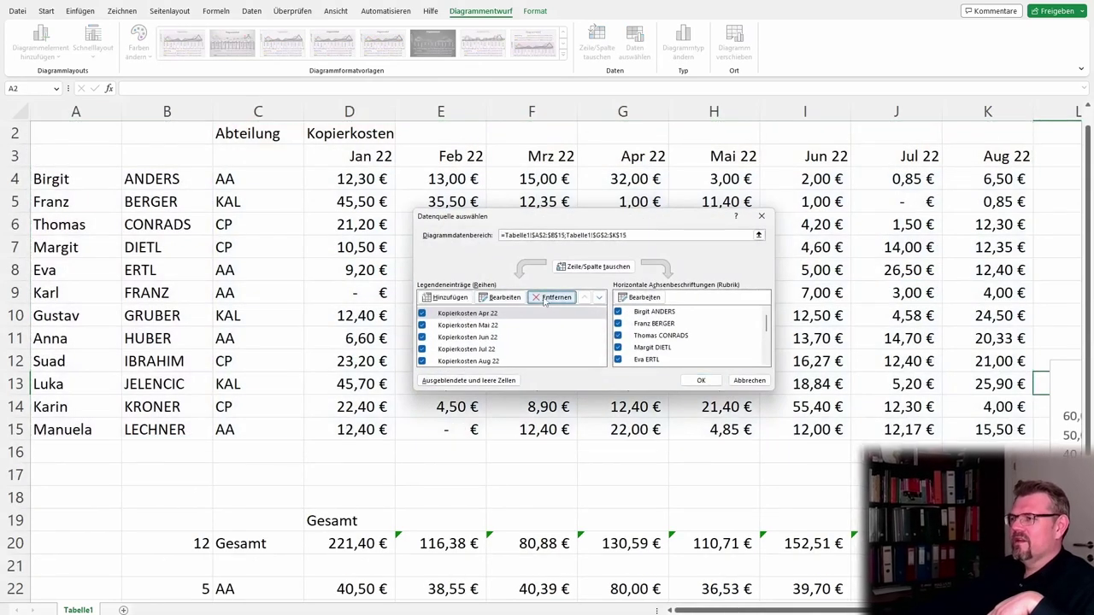
click(544, 300)
click(544, 300)
click(545, 299)
click(544, 299)
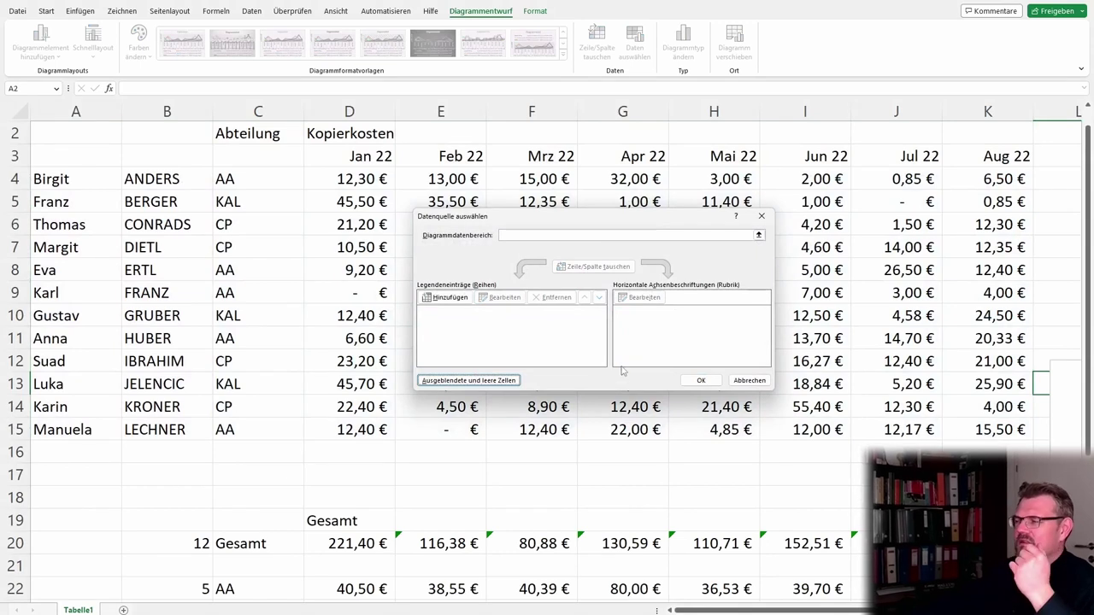
click(699, 381)
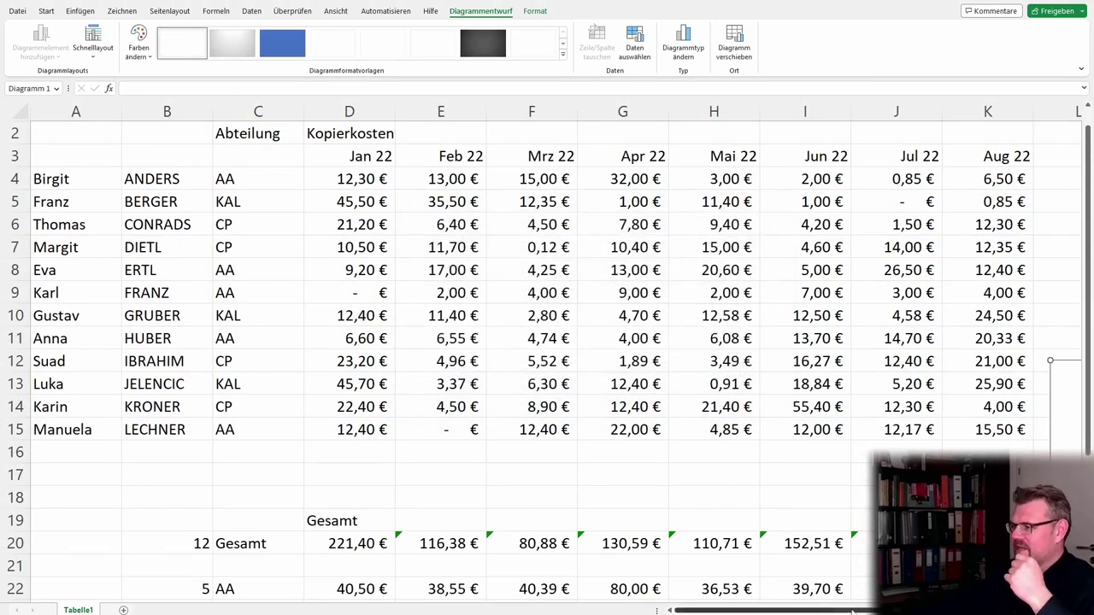
Step: Scroll back to the empty chart and reopen its Daten auswählen dialog
drag(769, 610, 916, 610)
scroll(624, 341, down, 1)
scroll(624, 341, down, 2)
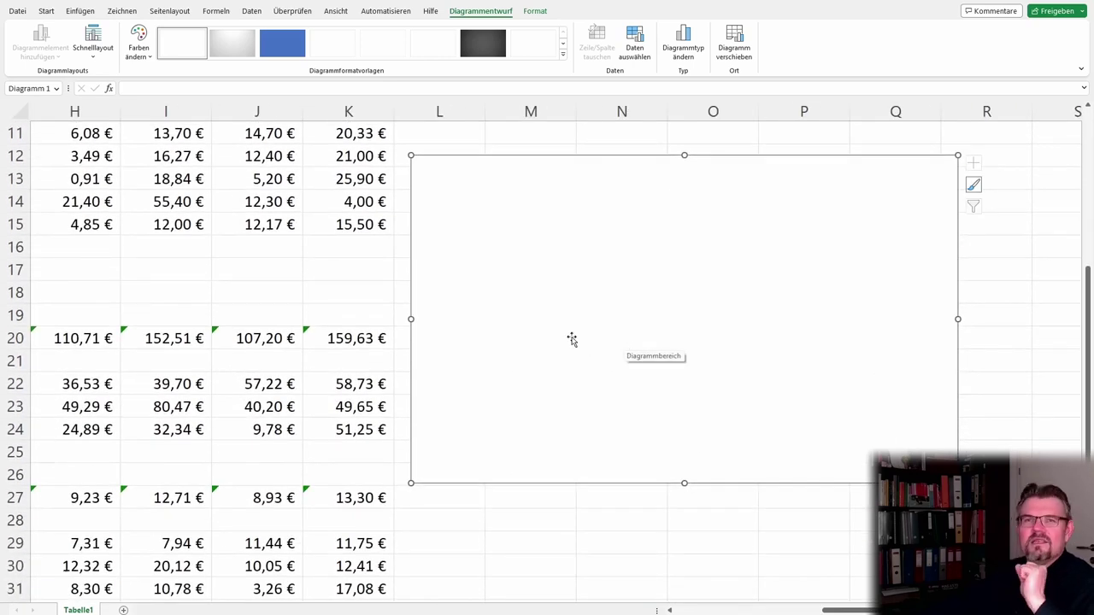
right_click(529, 274)
click(590, 437)
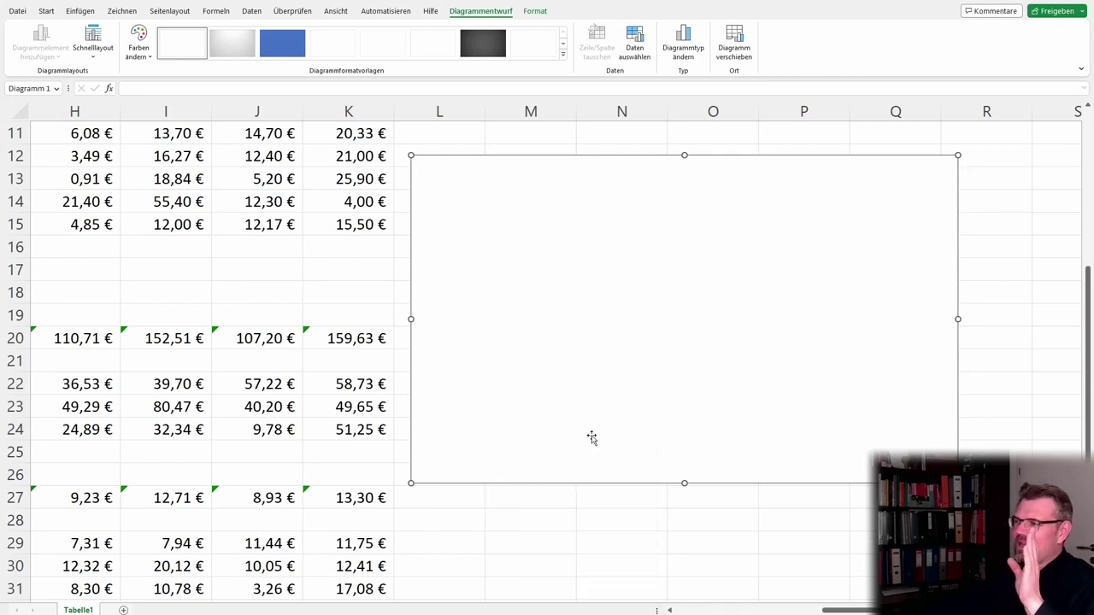
Step: Add a new chart series using cell C22 (AA) as its name
click(450, 299)
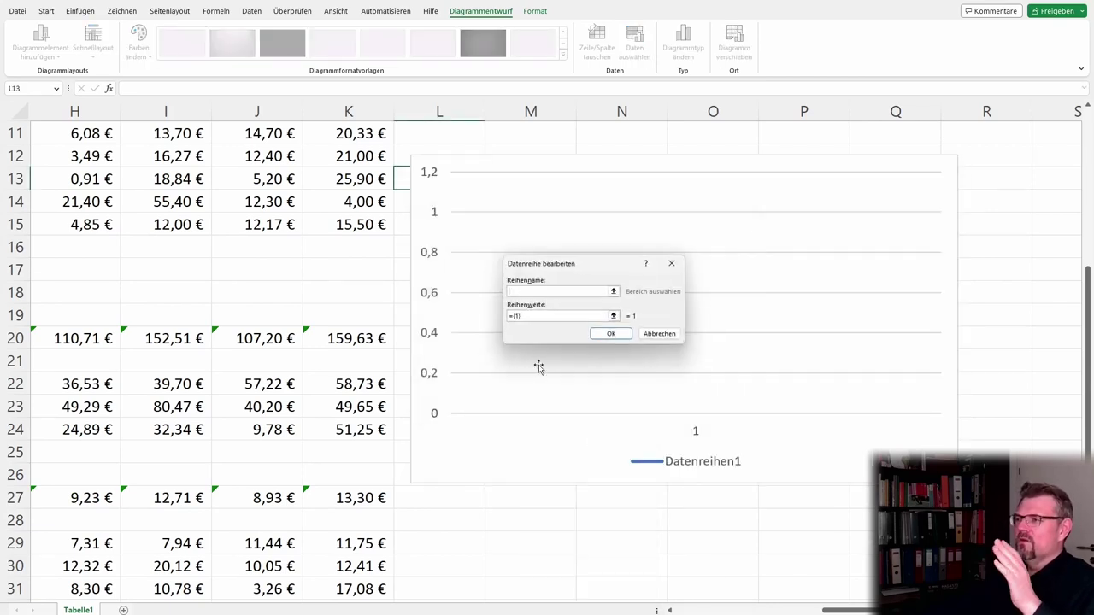
click(613, 291)
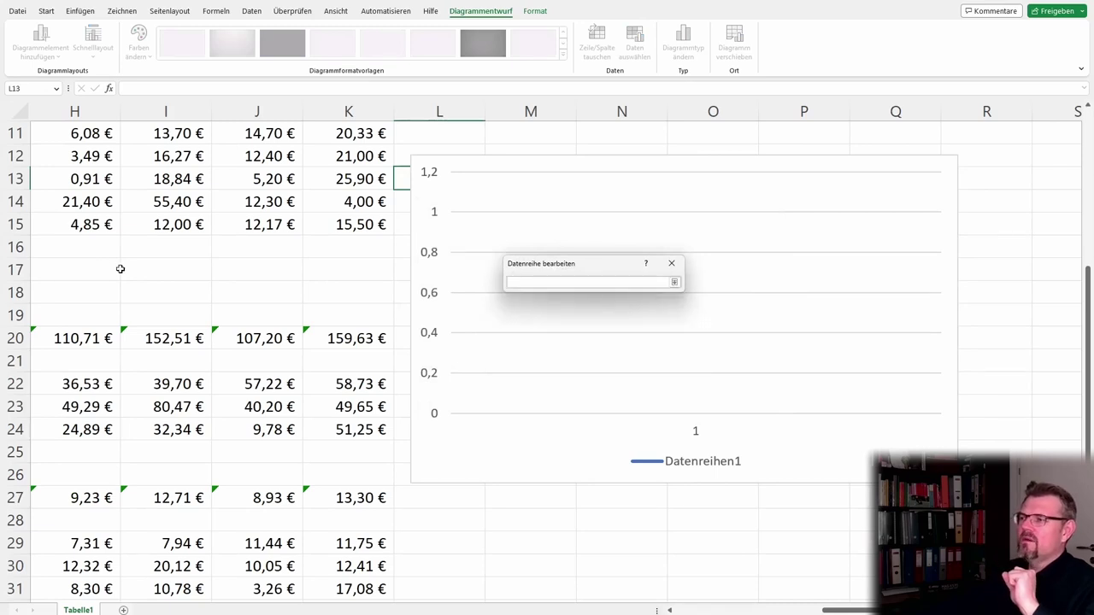
scroll(121, 269, up, 3)
middle_click(109, 312)
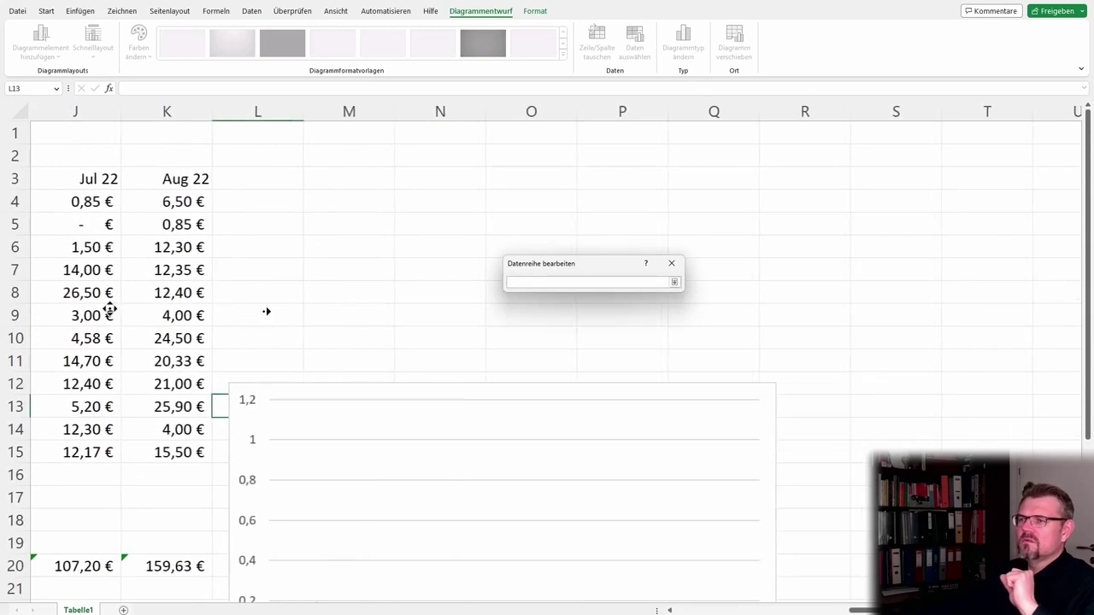
key(ctrl+BackSpace)
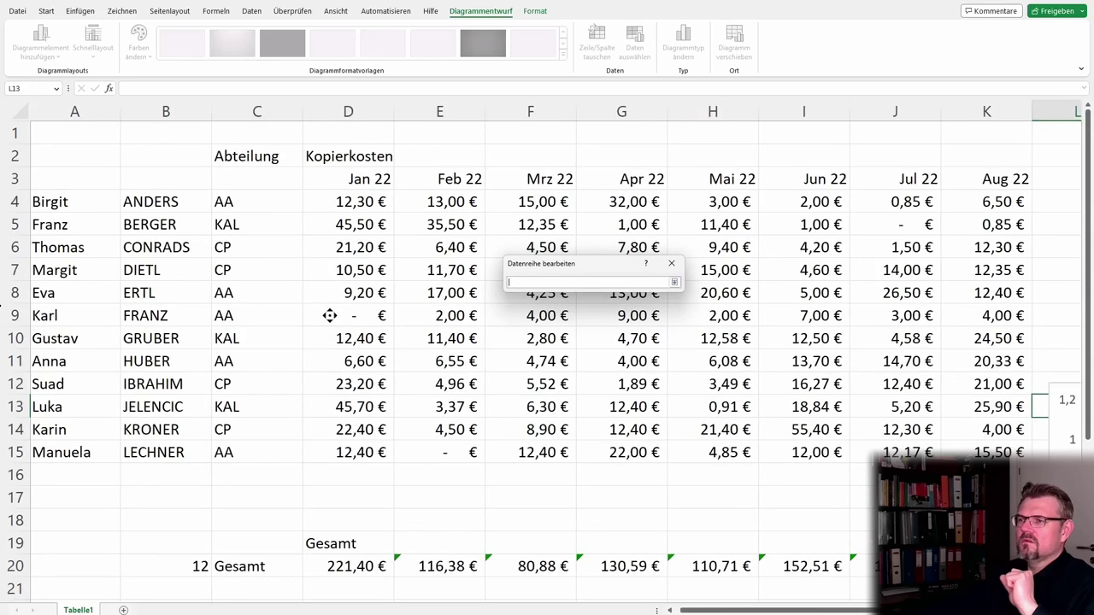
scroll(254, 414, down, 3)
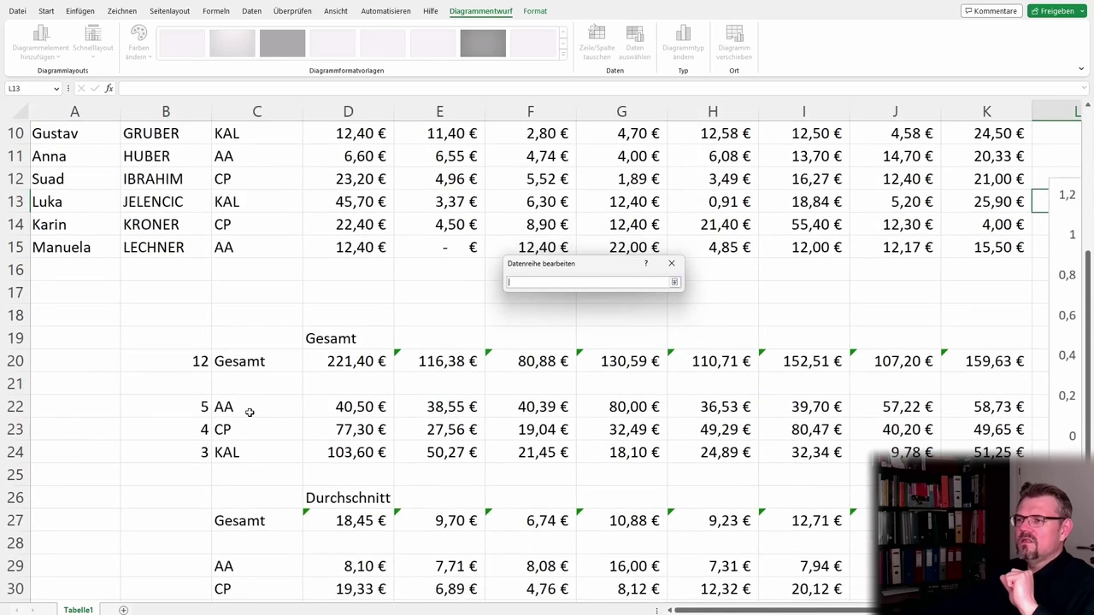
click(254, 406)
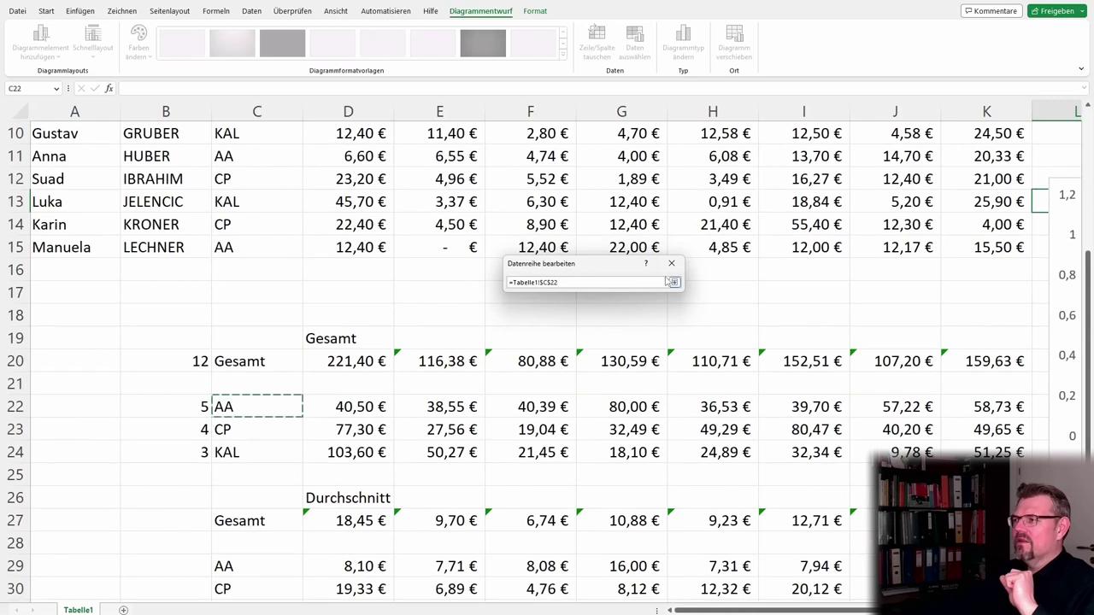
click(673, 282)
Step: Set the AA series values to D22:K22 and apply the chart data
click(613, 317)
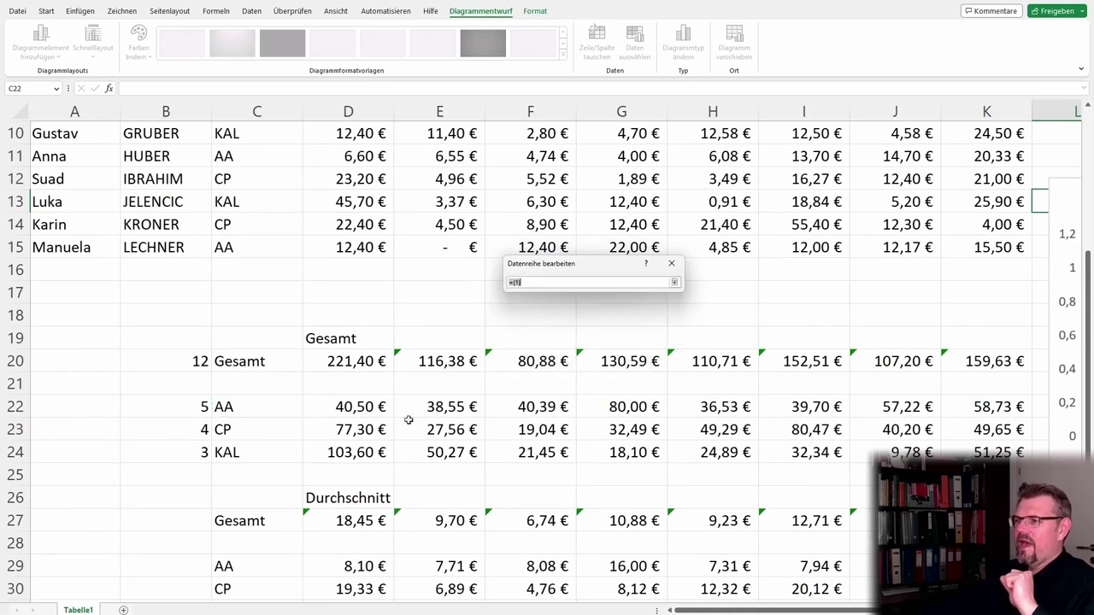
drag(351, 409, 992, 407)
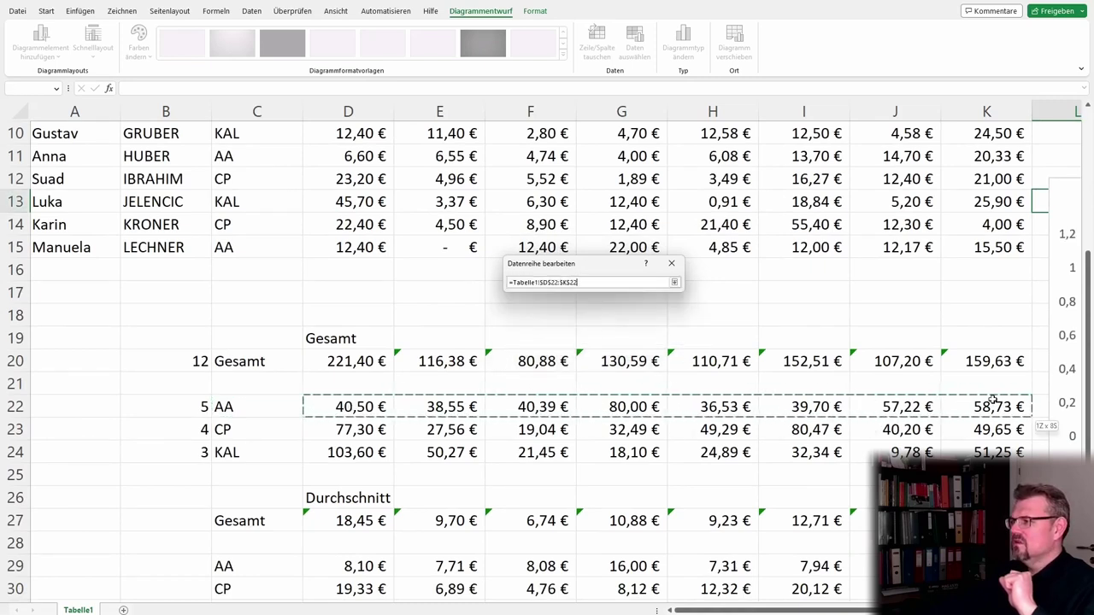
click(675, 282)
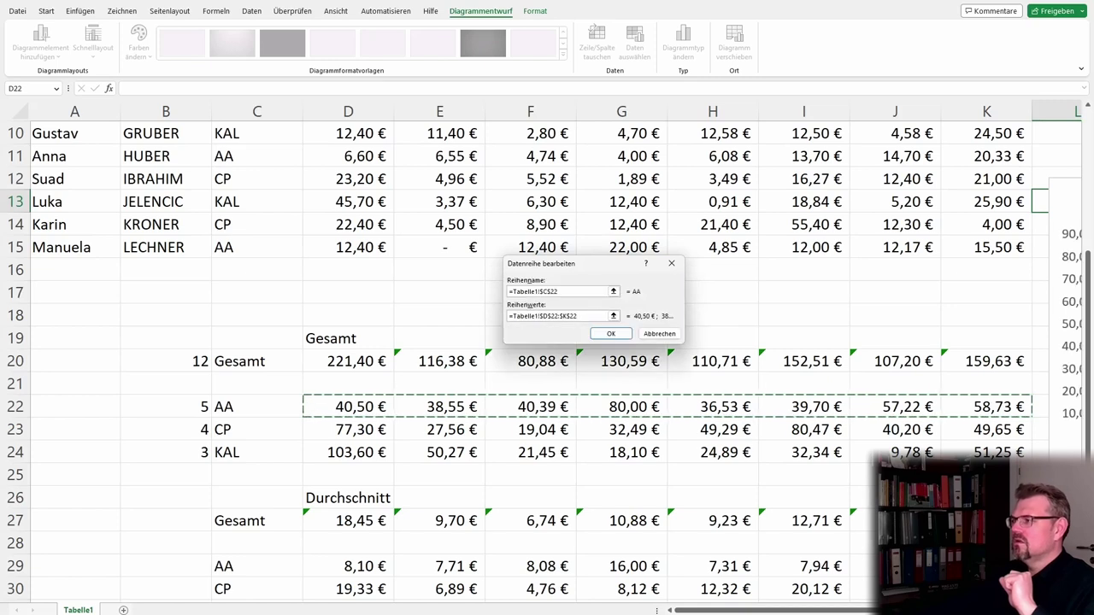
click(611, 334)
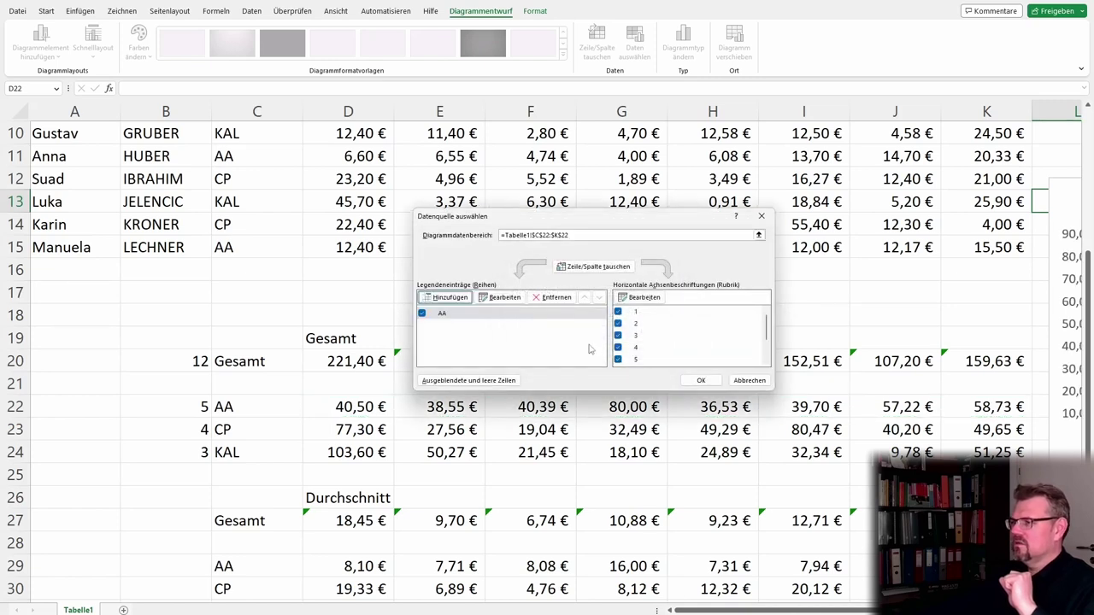
click(701, 381)
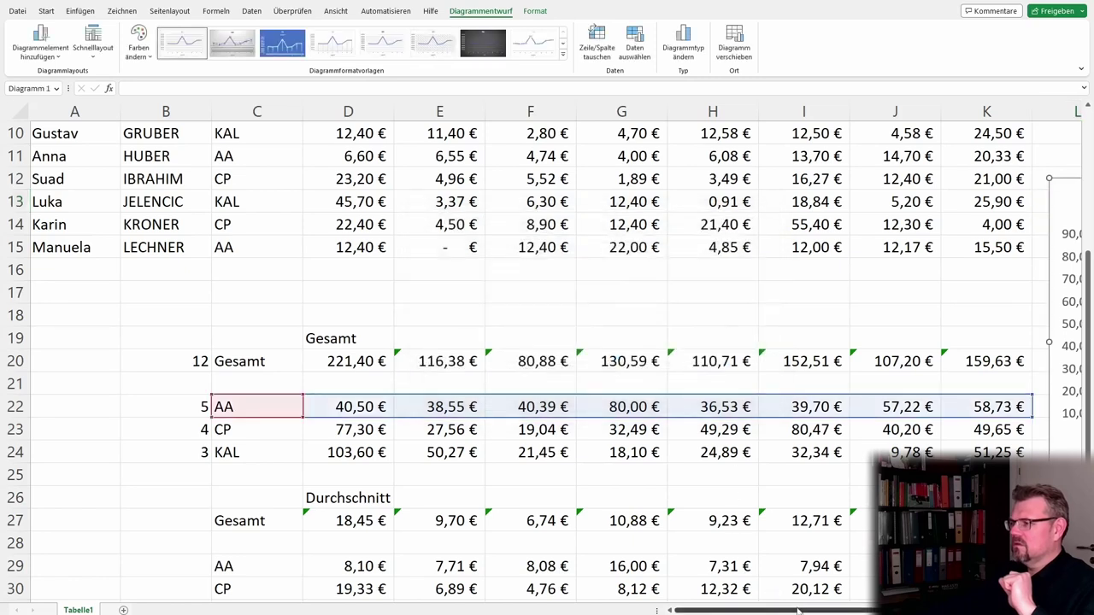
drag(797, 611, 953, 610)
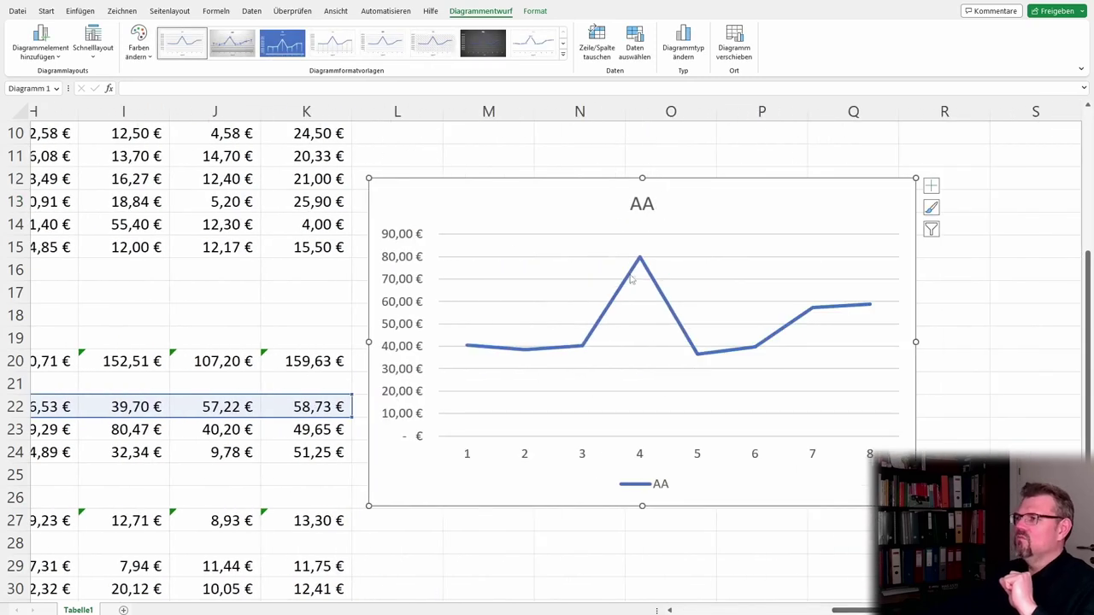
Step: Use the month headings D3:K3 (Jan 22 to Aug 22) as the horizontal axis labels
mouse_move(641, 267)
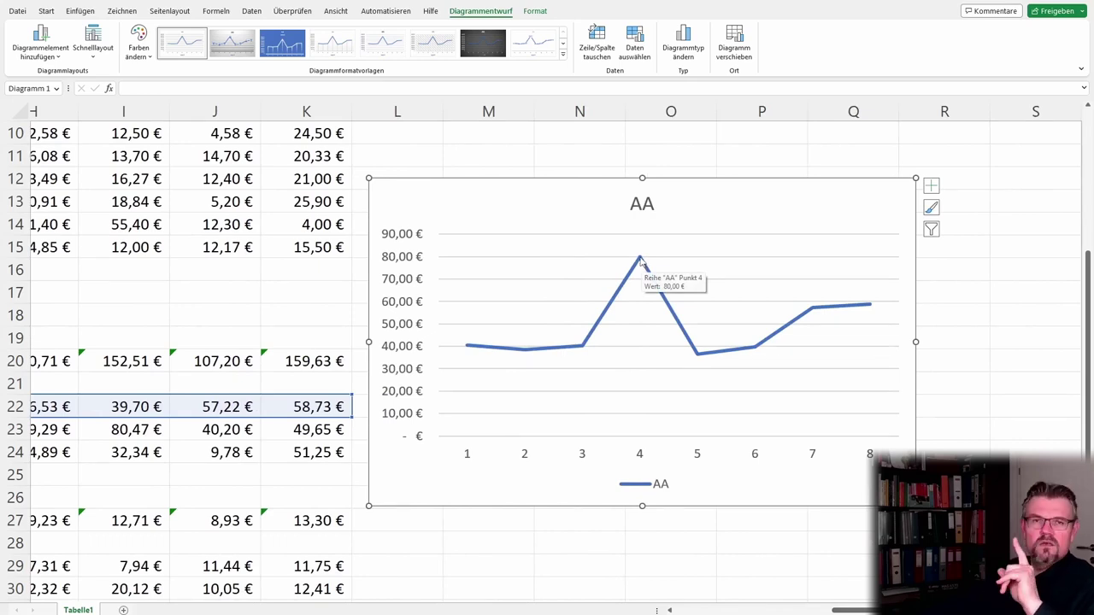
right_click(713, 463)
click(783, 289)
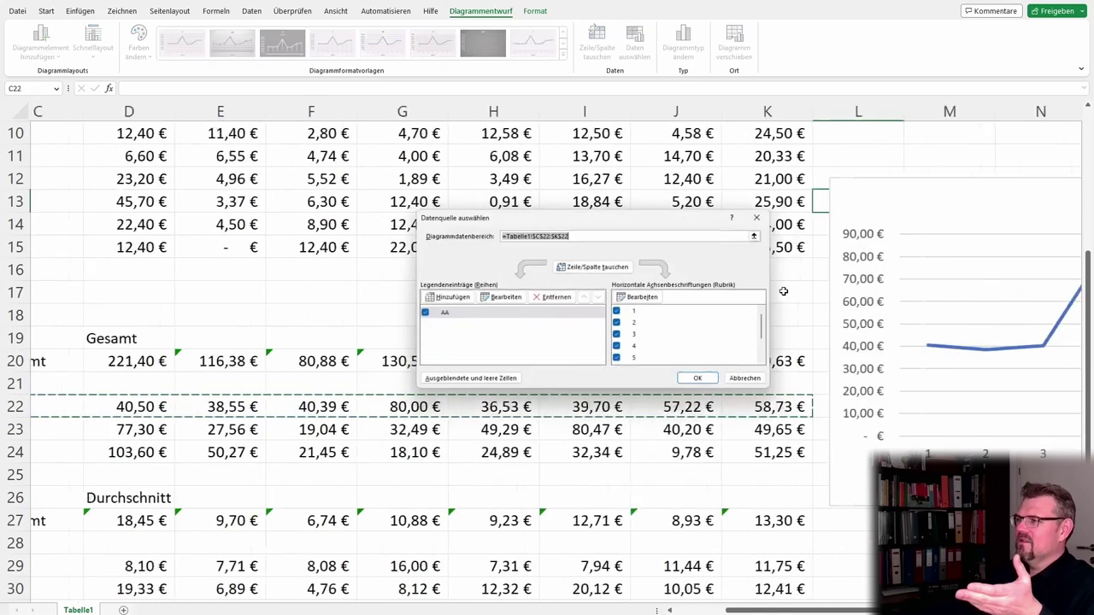
click(643, 298)
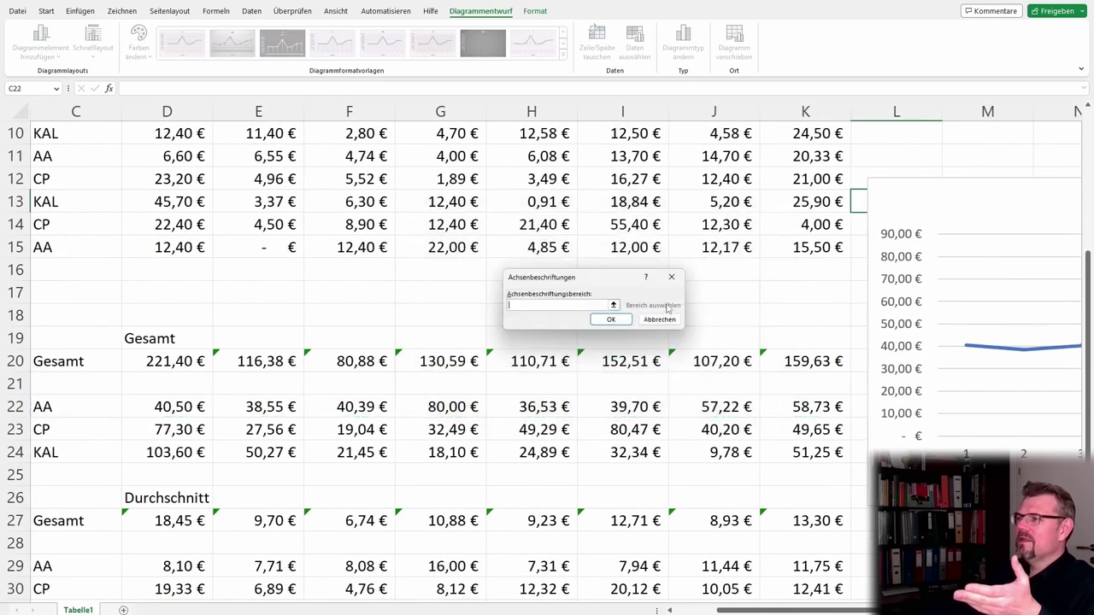
click(613, 305)
scroll(326, 181, up, 3)
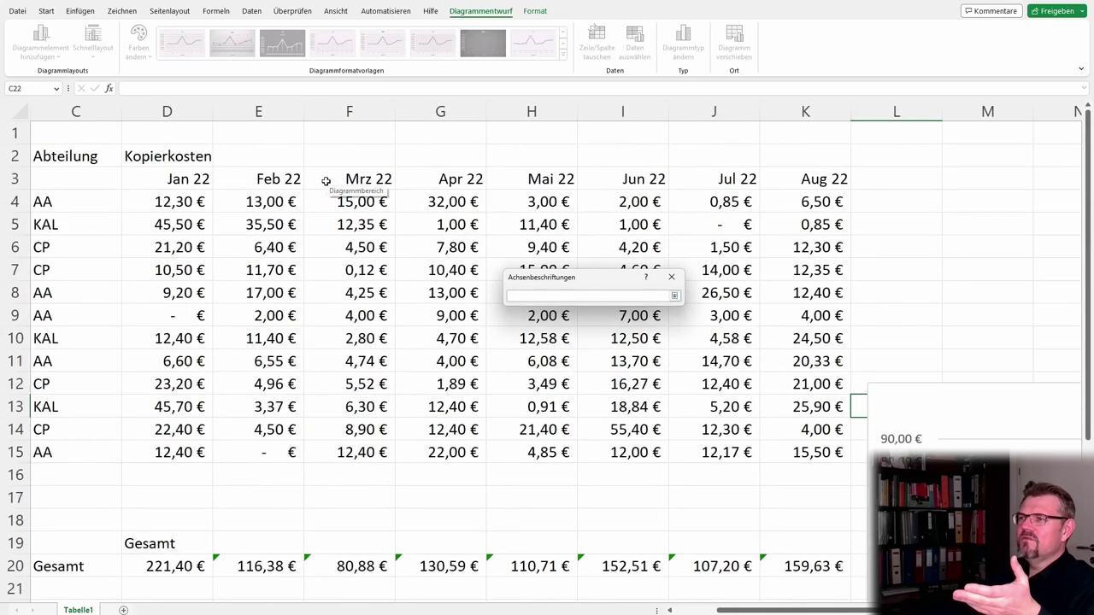
drag(146, 180, 804, 180)
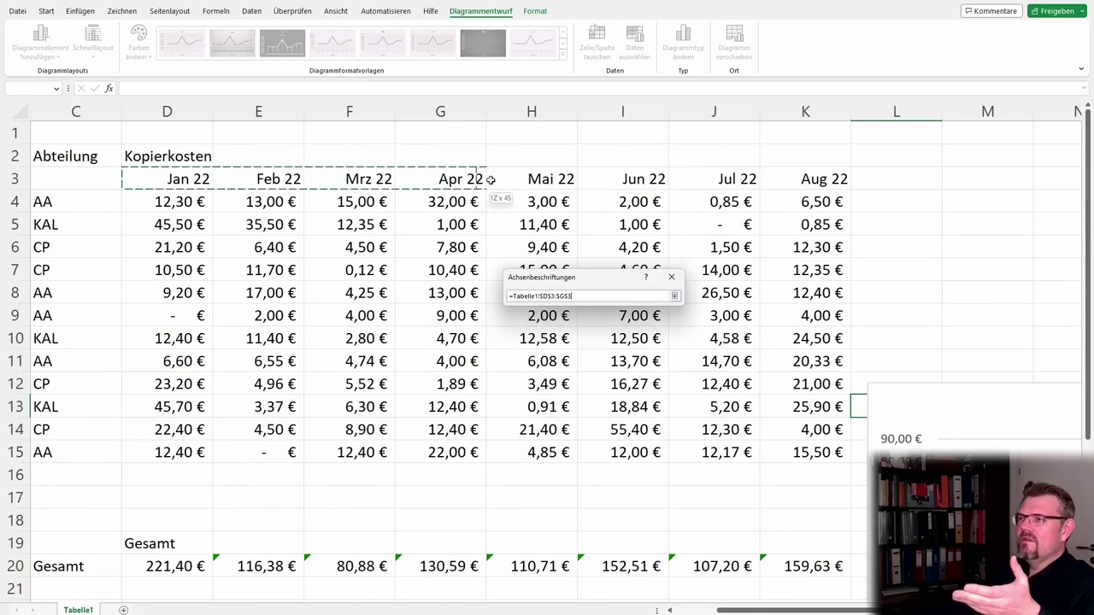
click(674, 297)
click(612, 323)
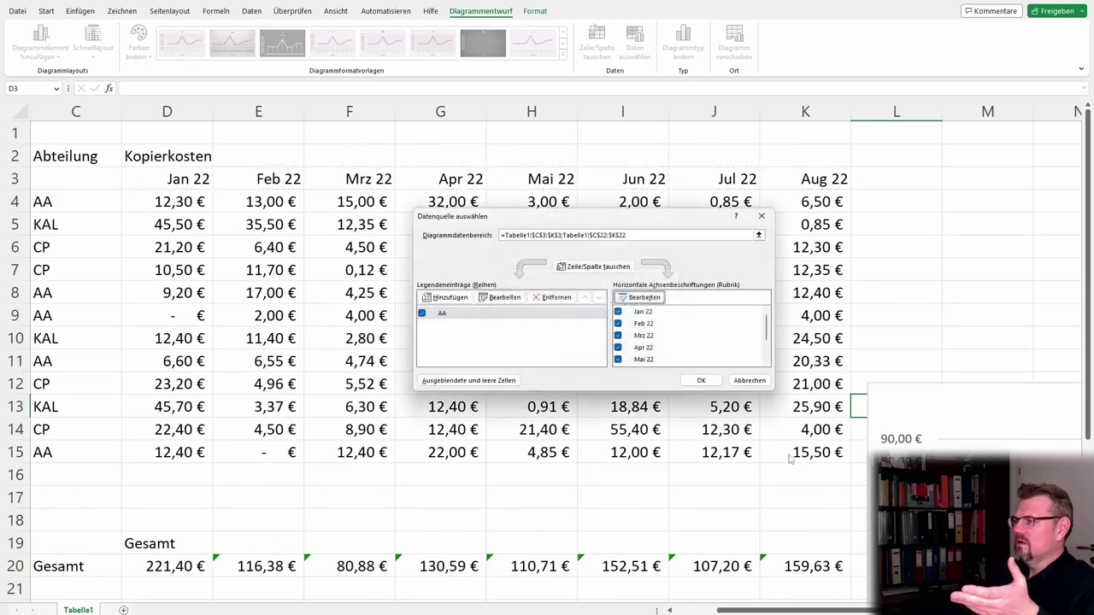
click(700, 381)
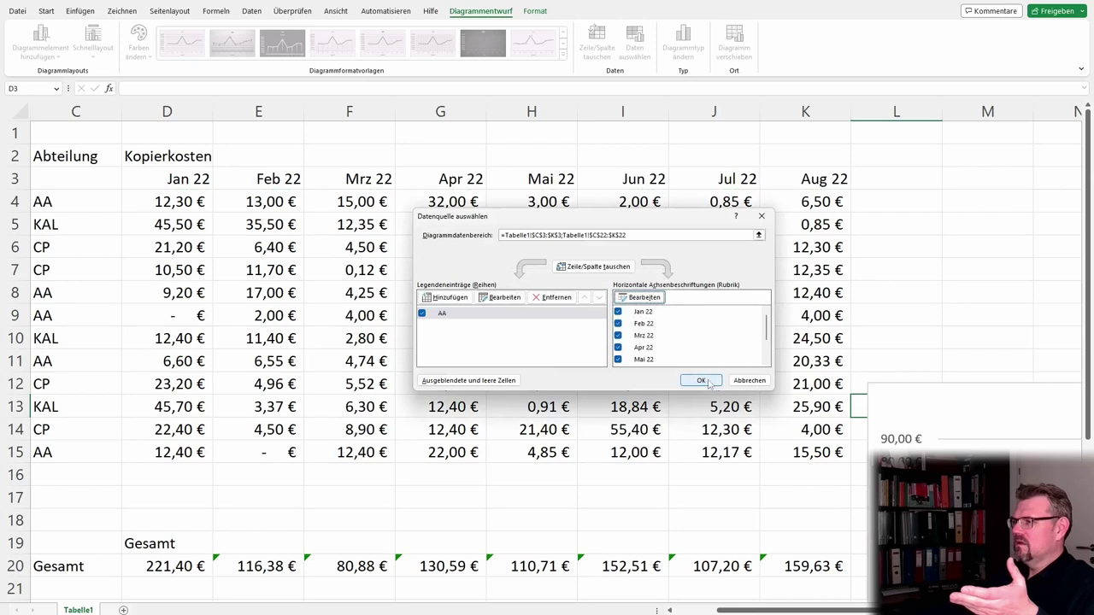
scroll(701, 391, down, 5)
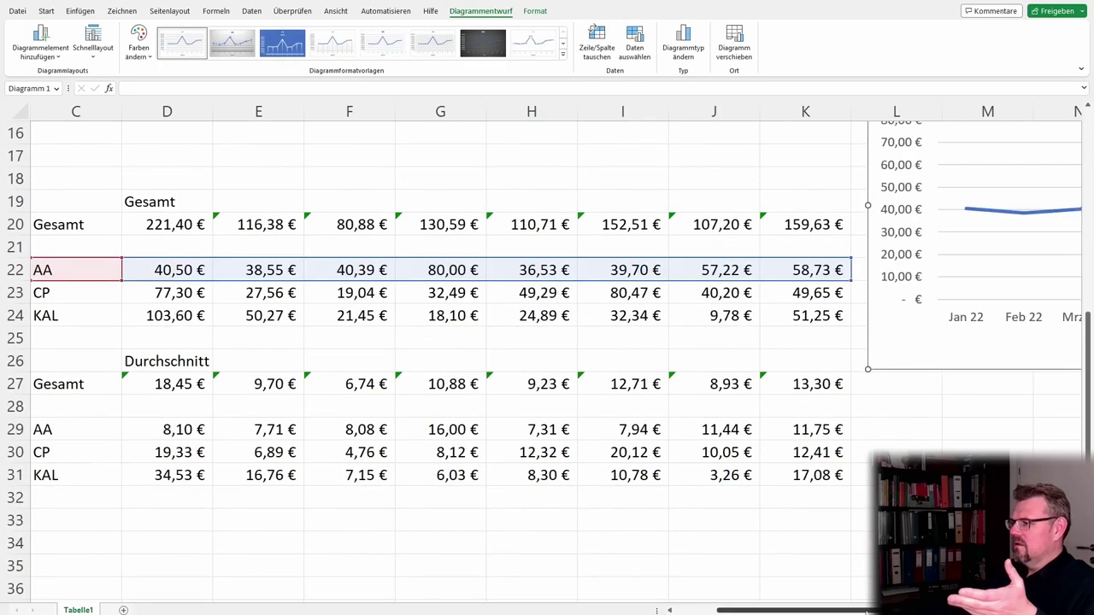
drag(769, 611, 855, 611)
scroll(752, 470, up, 3)
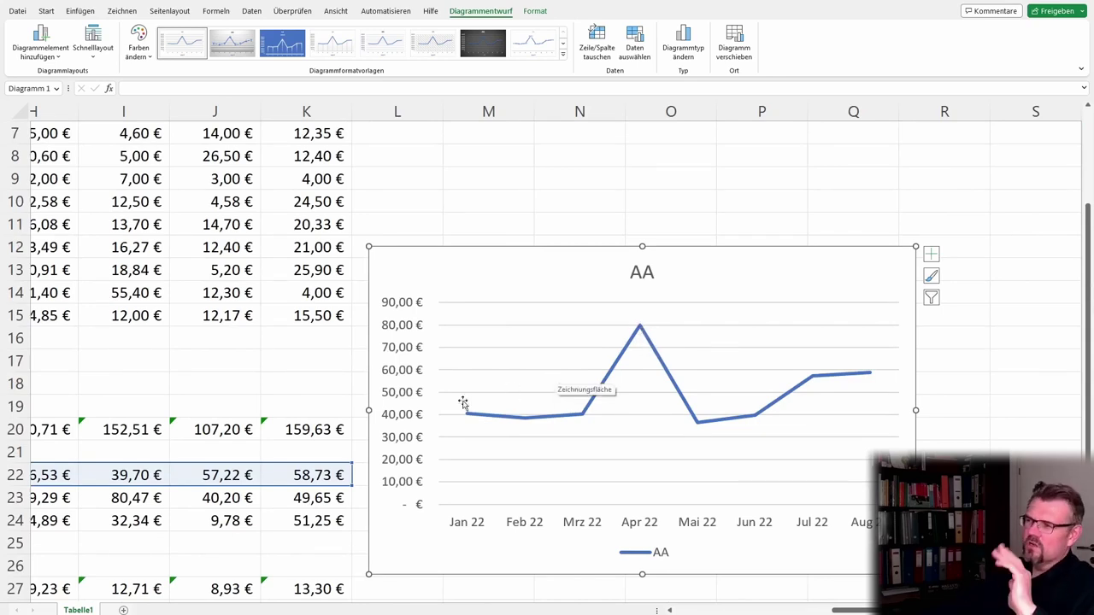
Step: Add another chart series named from cell C23 (CP)
click(247, 381)
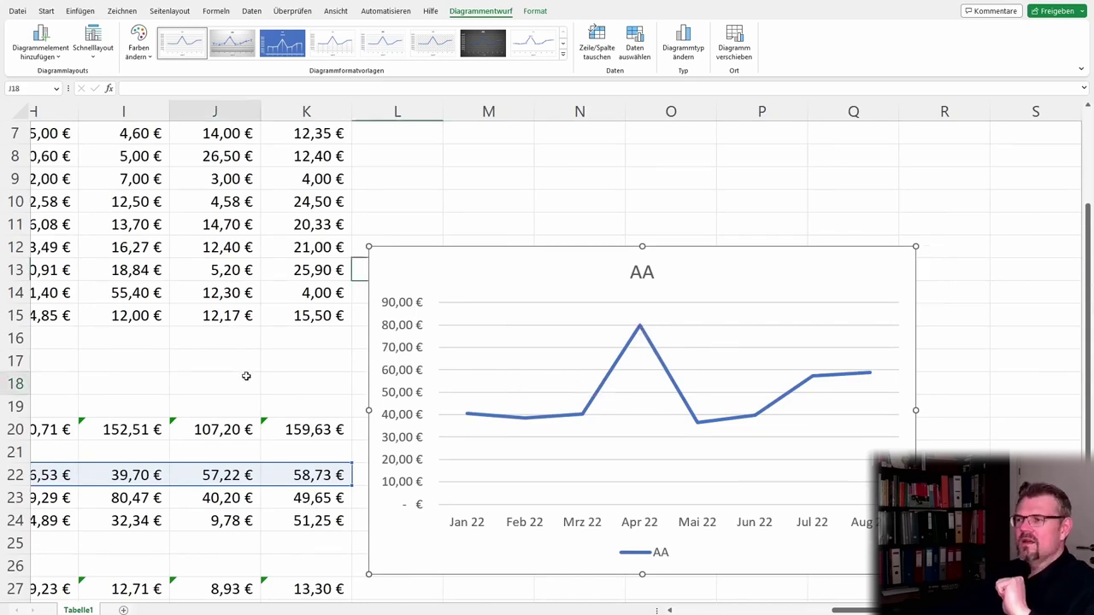
right_click(433, 281)
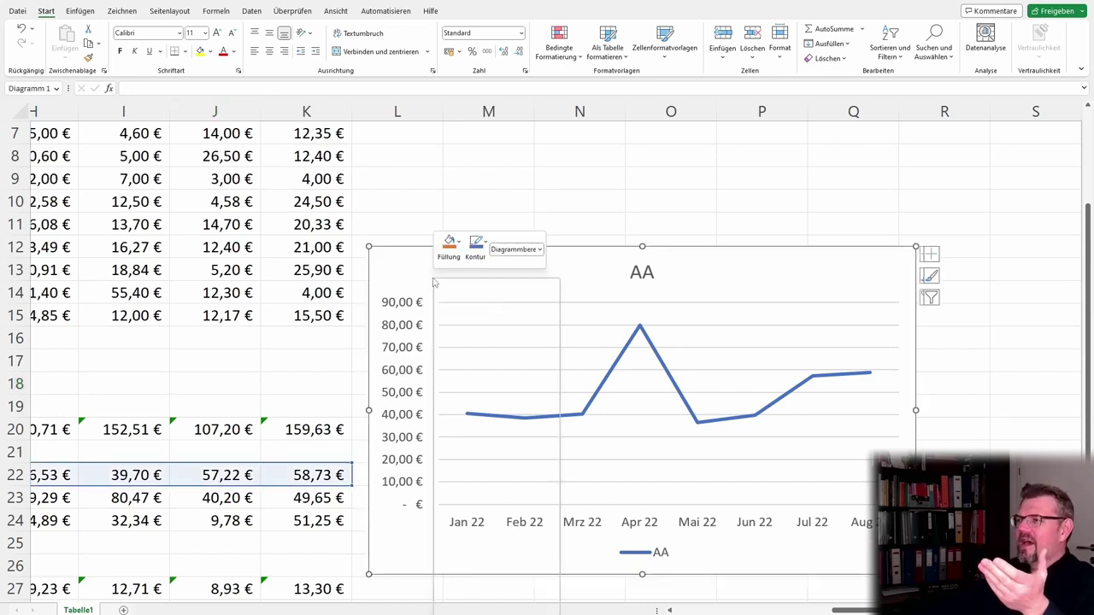
click(529, 444)
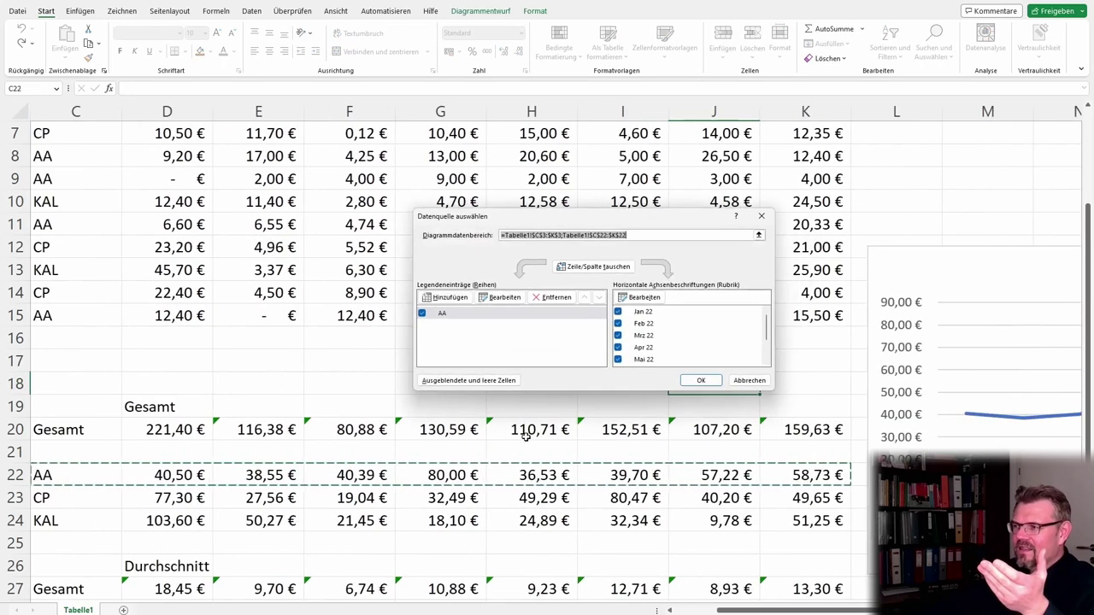
click(446, 297)
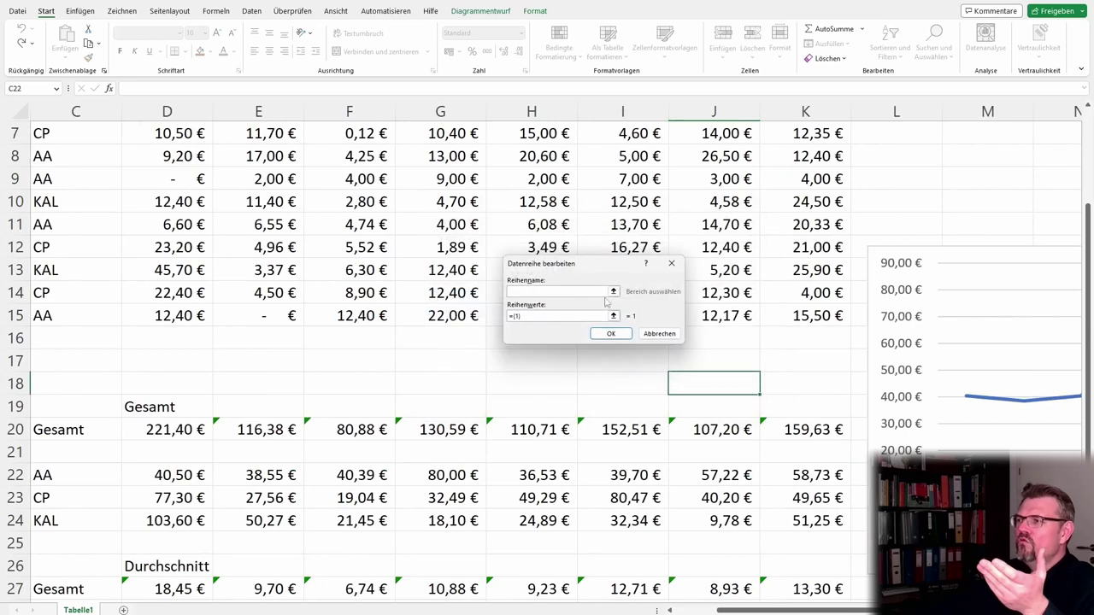
click(613, 291)
click(86, 495)
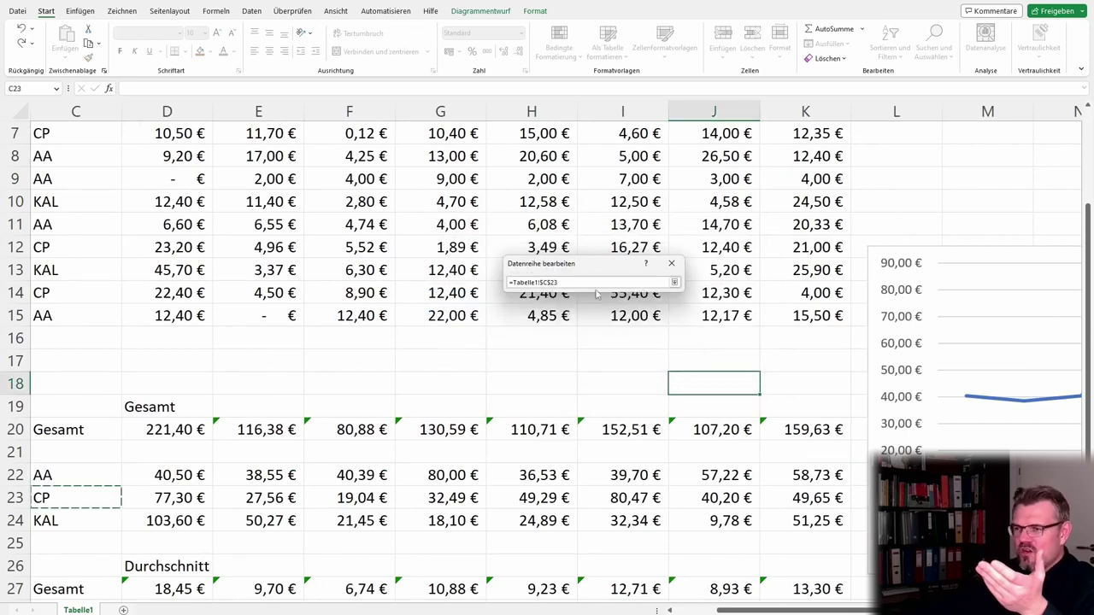
click(674, 283)
Step: Set the CP series values to D23:K23 and apply, showing AA and CP lines
click(613, 316)
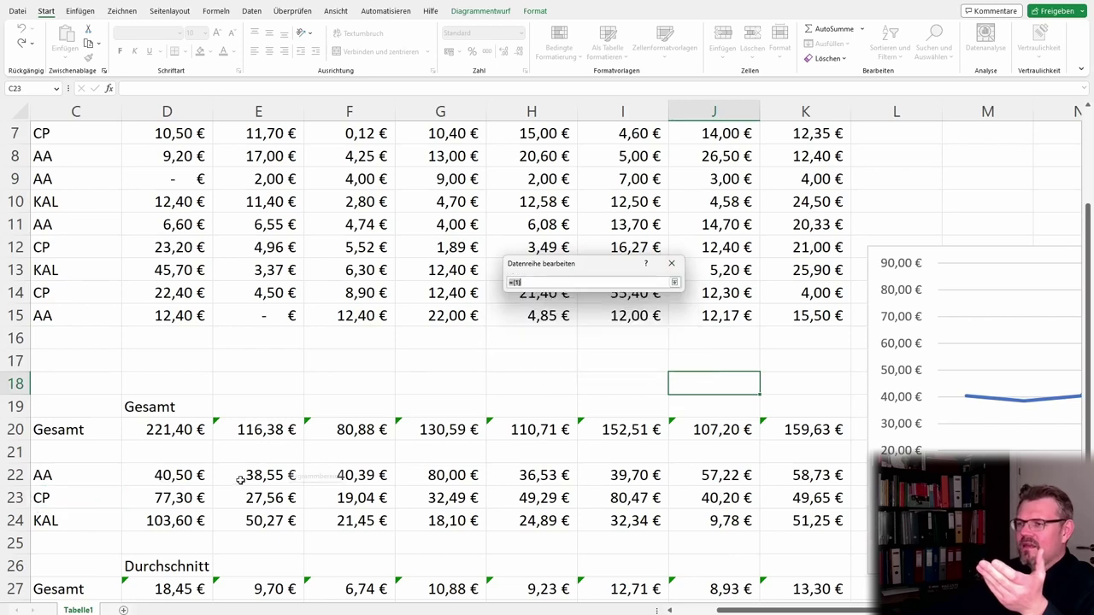
drag(167, 498, 819, 499)
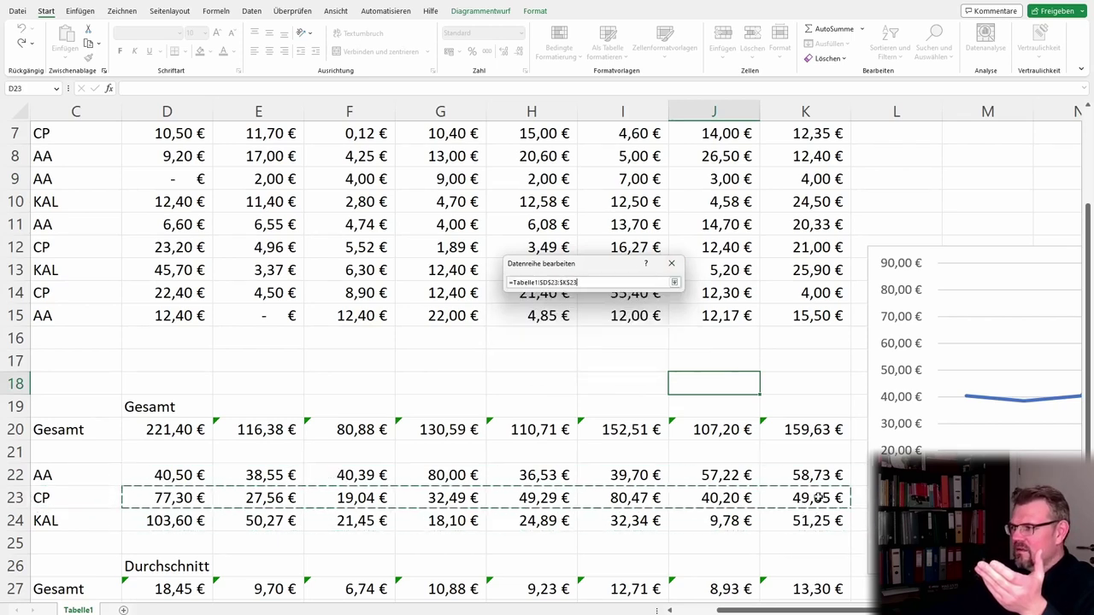
click(673, 282)
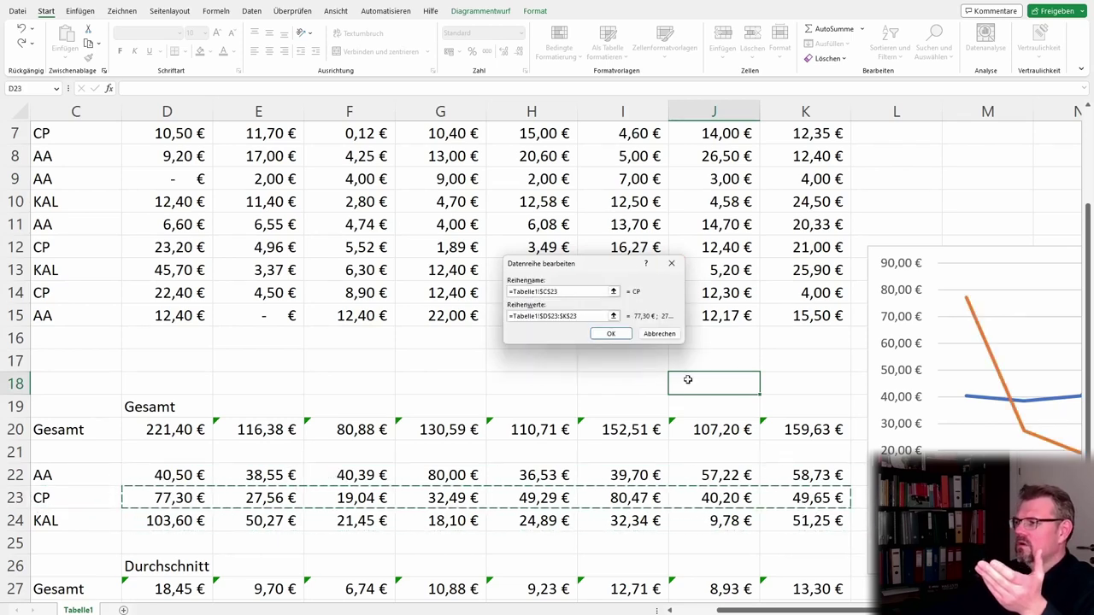
click(611, 333)
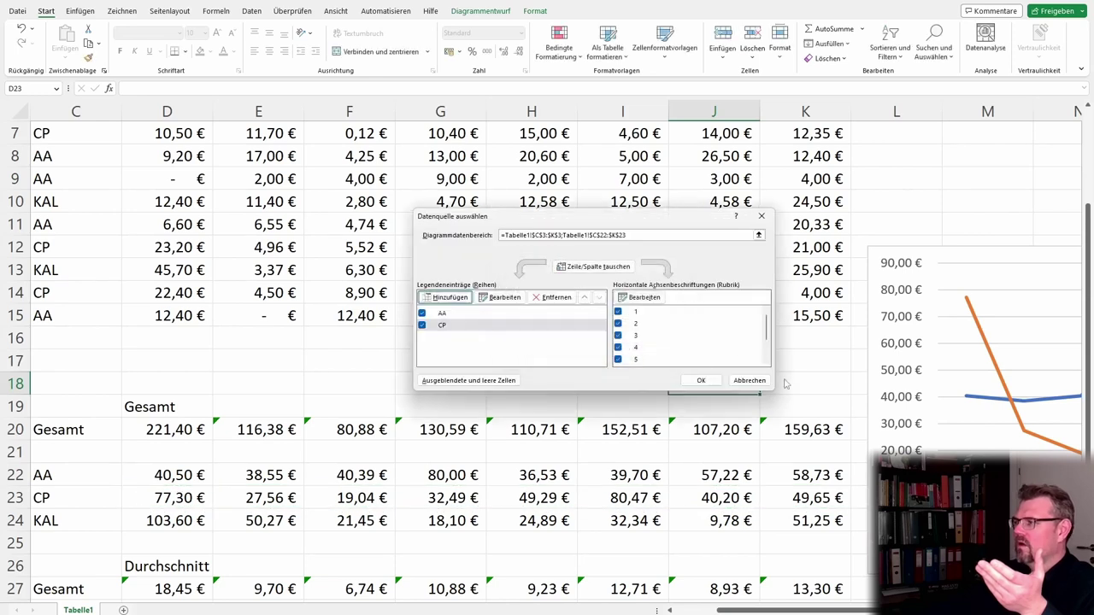
click(699, 381)
scroll(826, 384, left, 2)
scroll(725, 384, down, 1)
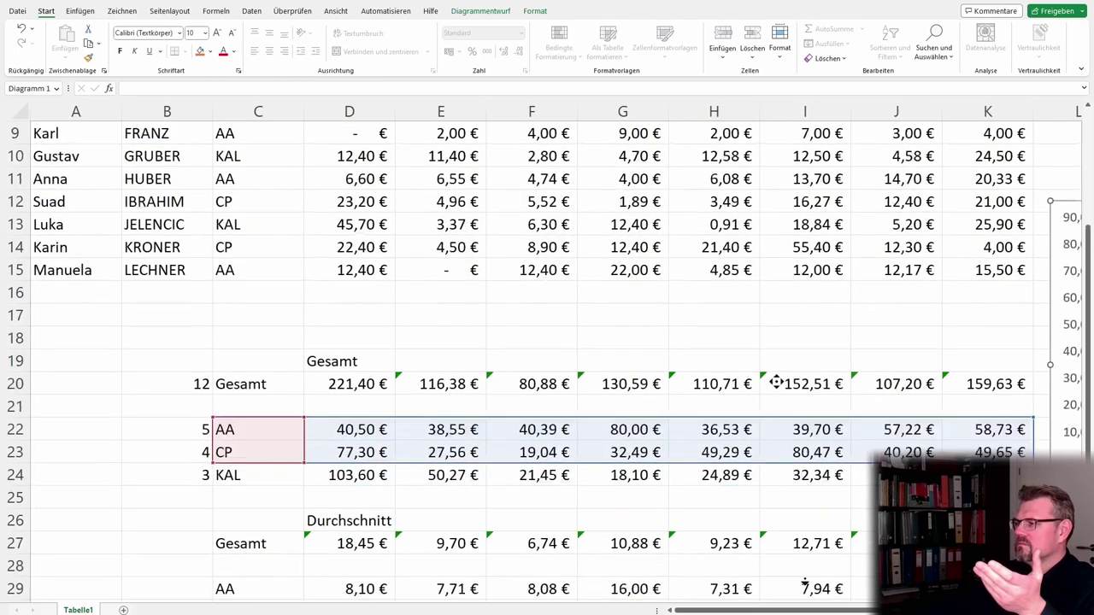
scroll(776, 378, down, 20)
scroll(776, 381, down, 15)
scroll(772, 378, up, 5)
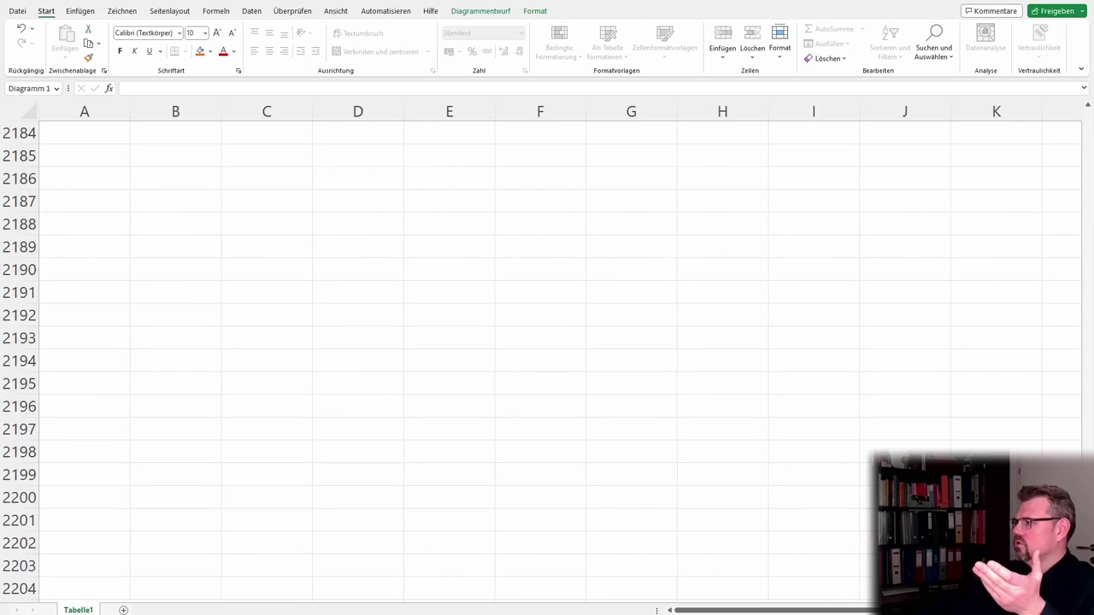
drag(1084, 590, 1079, 198)
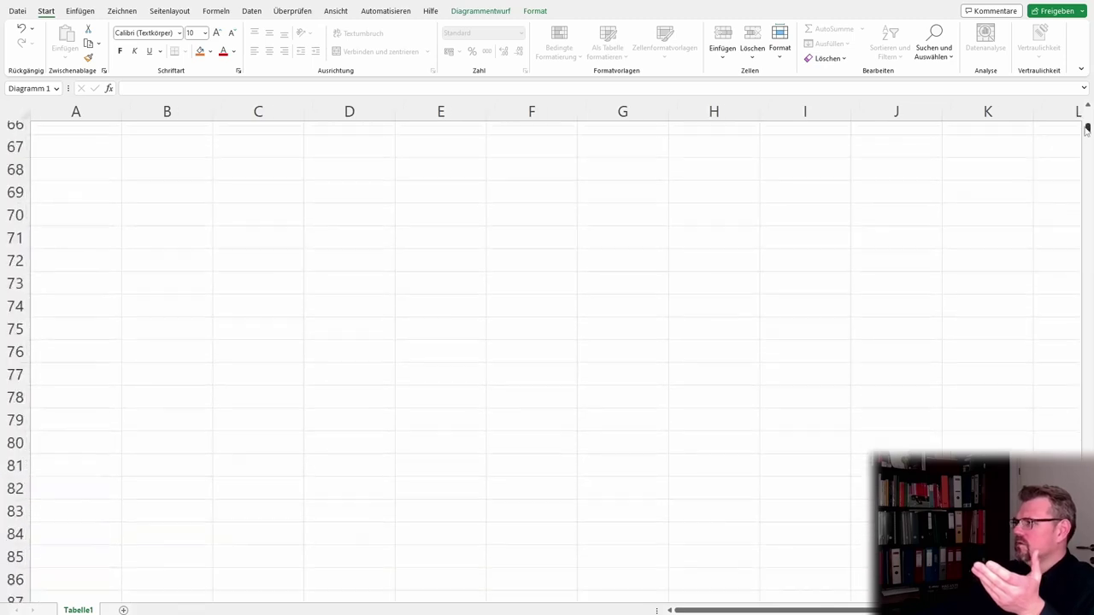
drag(872, 610, 1013, 611)
scroll(556, 359, down, 3)
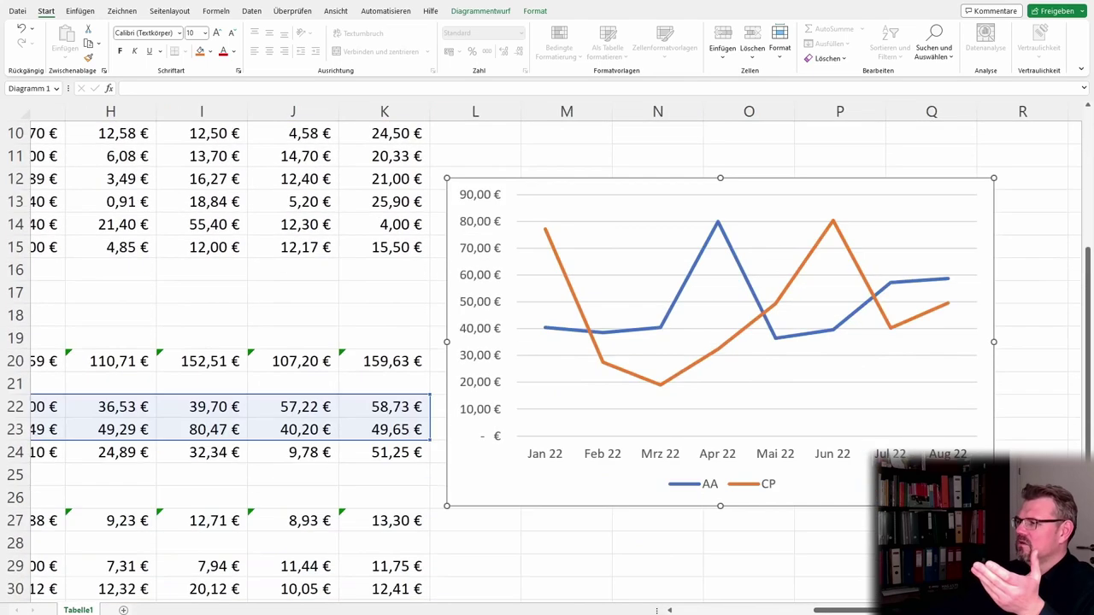
scroll(868, 481, up, 1)
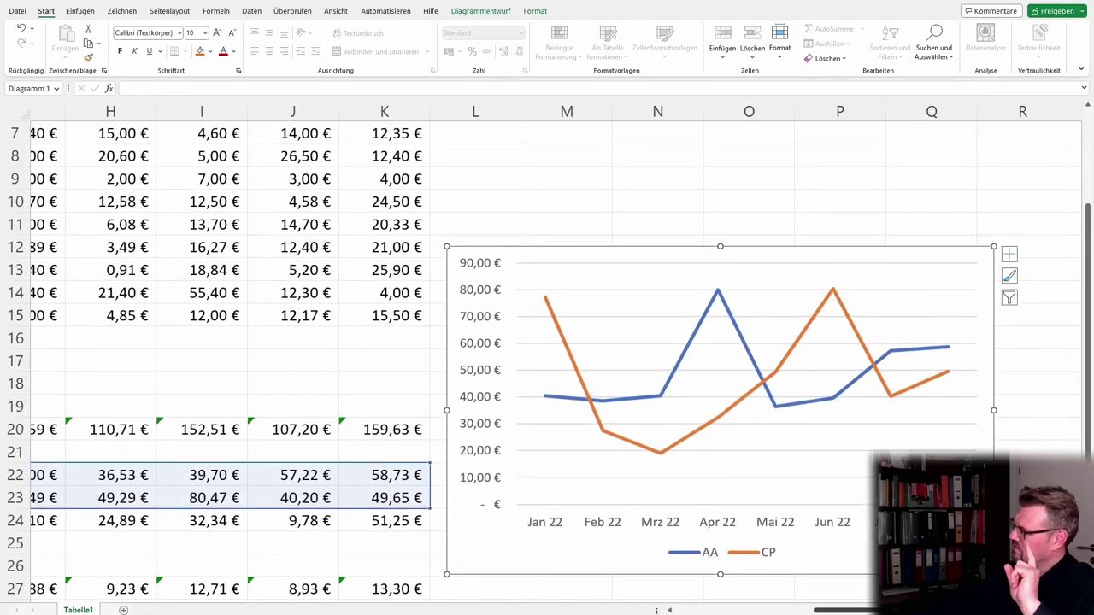
scroll(932, 295, left, 5)
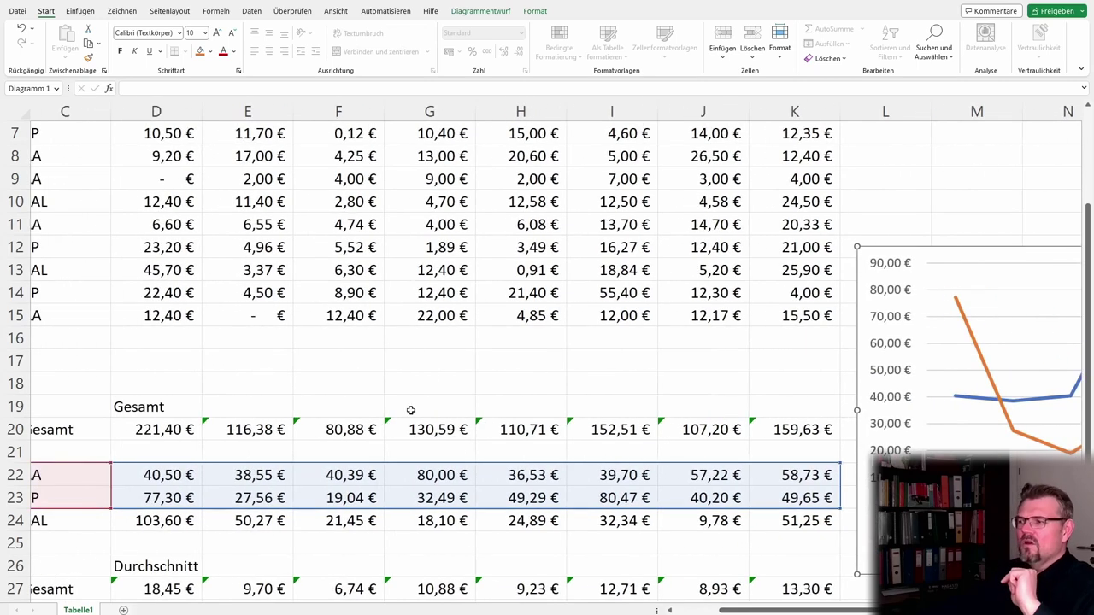
Step: Add a third chart series named from cell C24 (KAL)
right_click(932, 295)
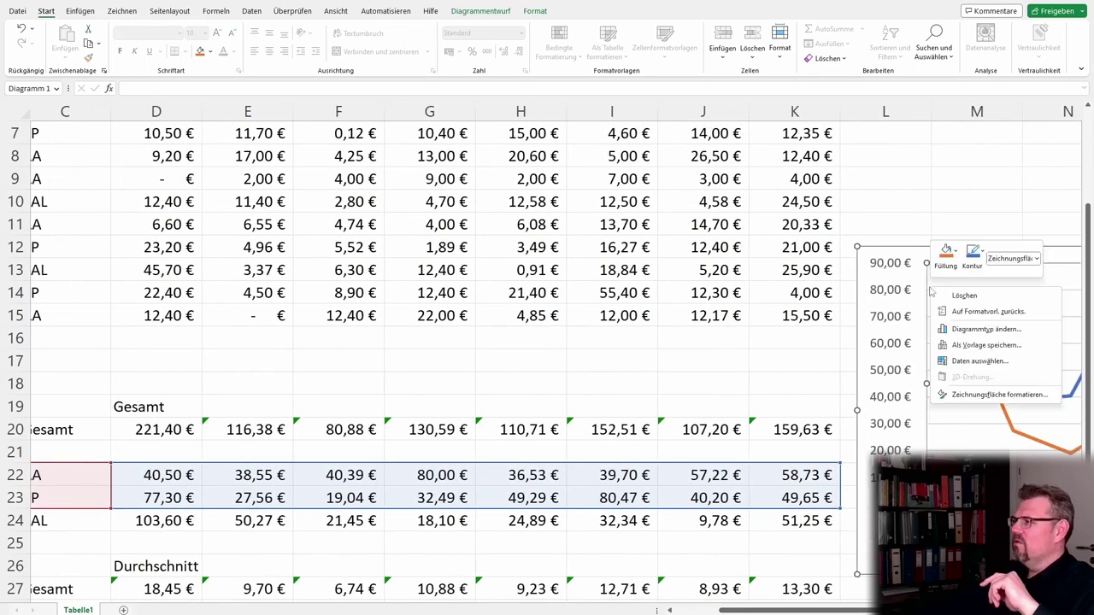
click(1034, 361)
click(447, 296)
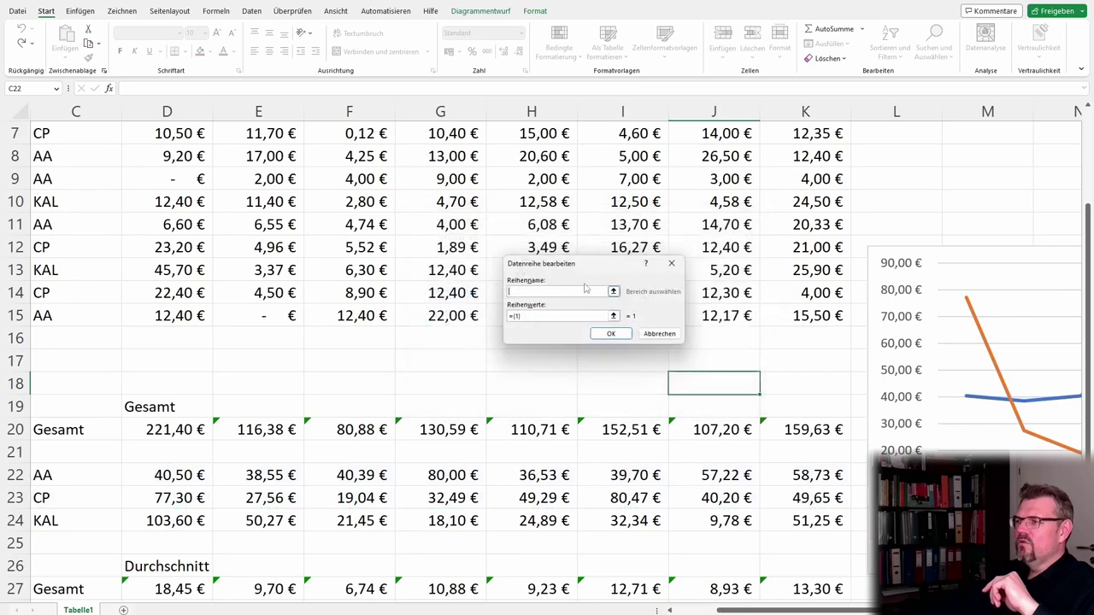
click(614, 291)
click(45, 523)
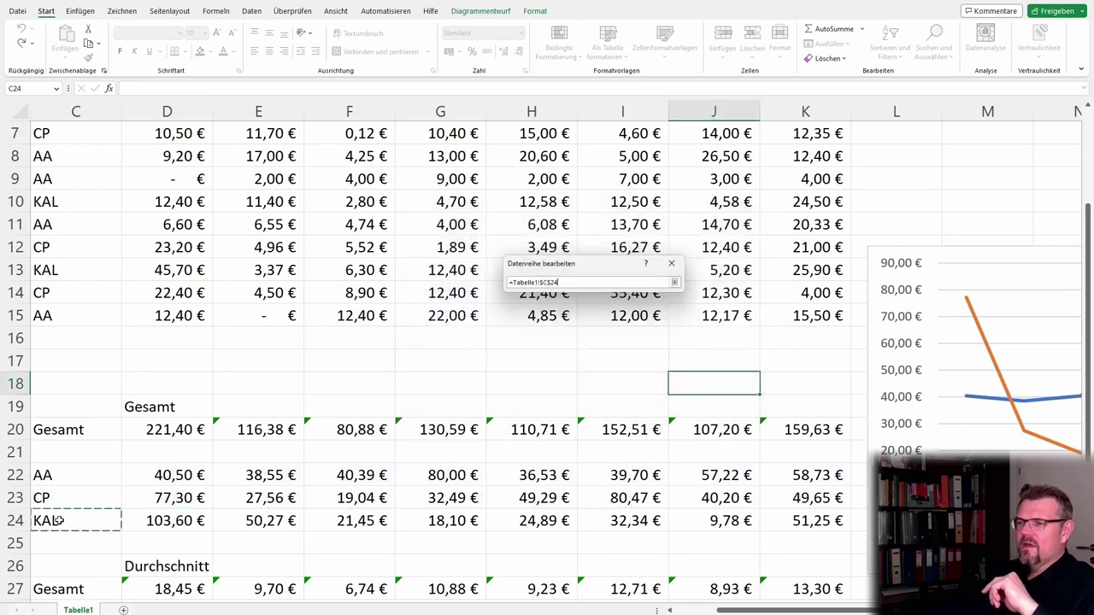
click(674, 283)
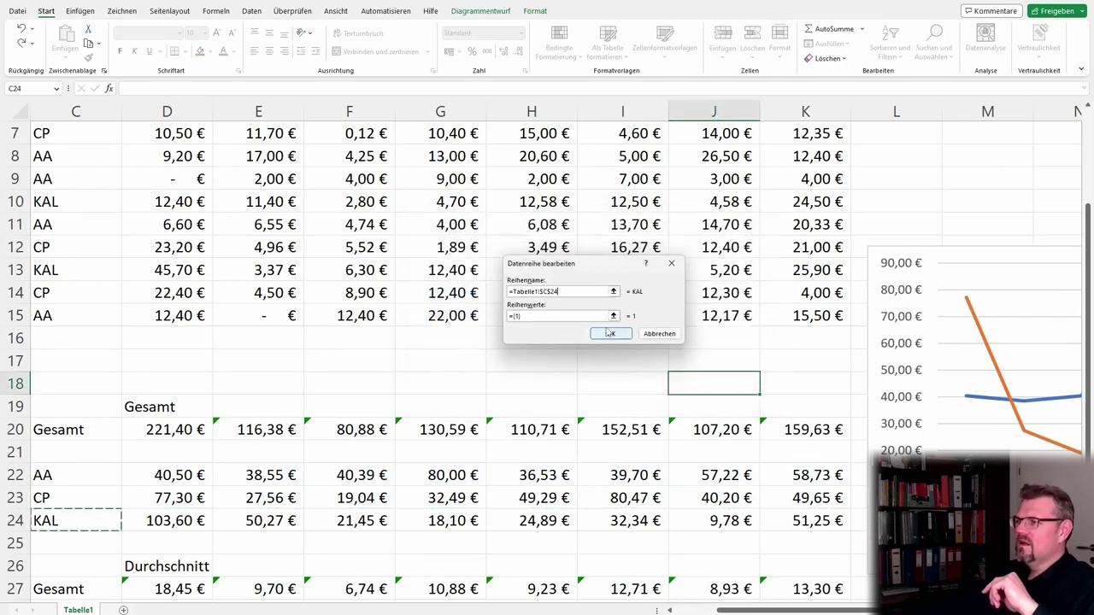
Step: Set the KAL series values to D24:K24 and apply, so the legend lists AA, CP, KAL
click(615, 322)
drag(190, 521, 808, 521)
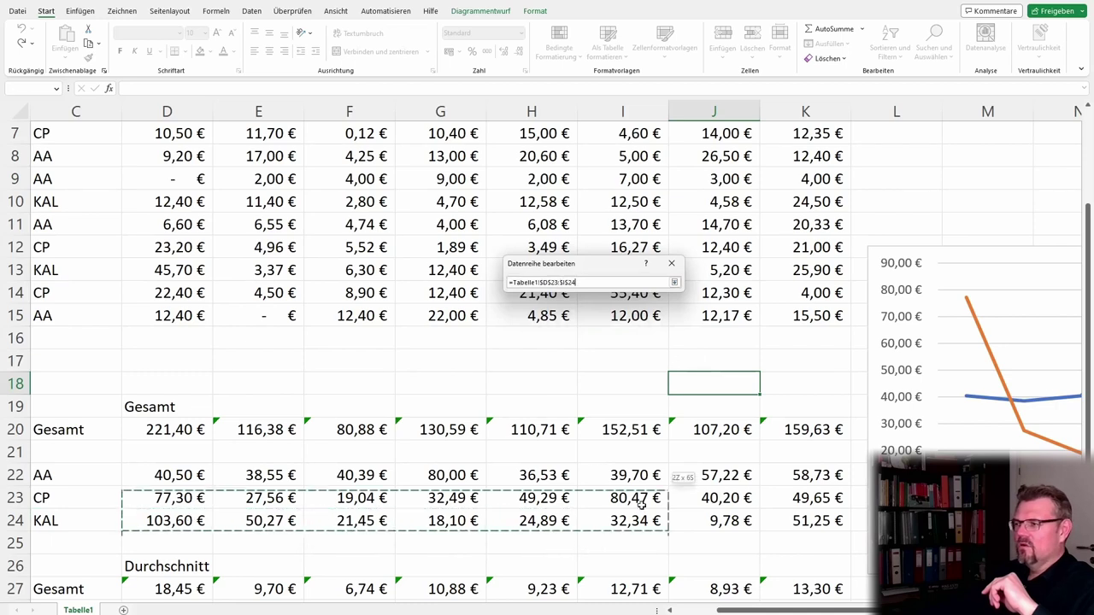
click(674, 284)
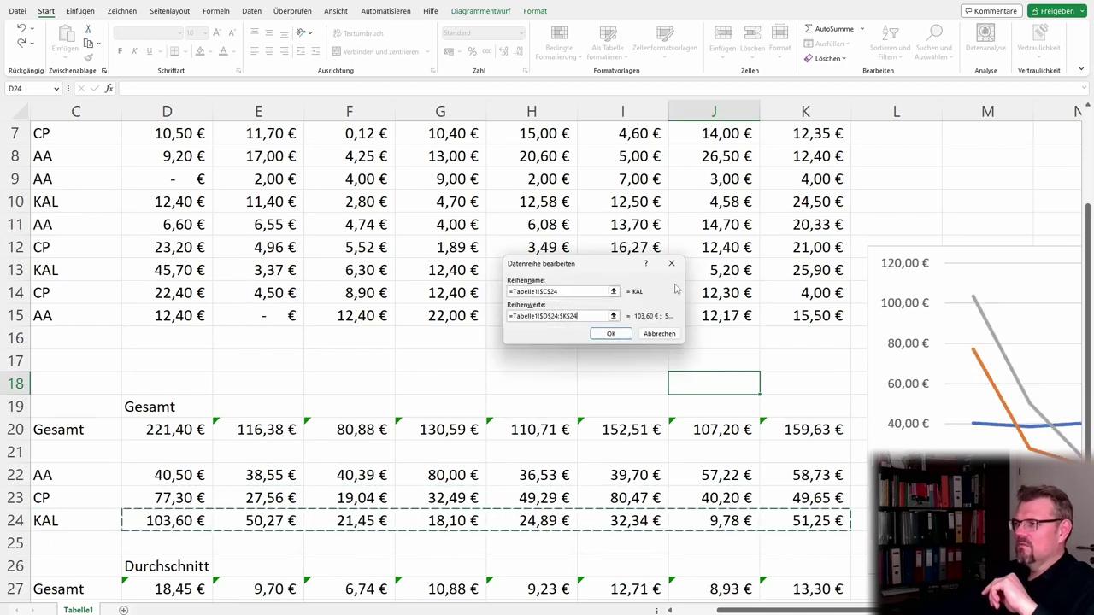
click(611, 334)
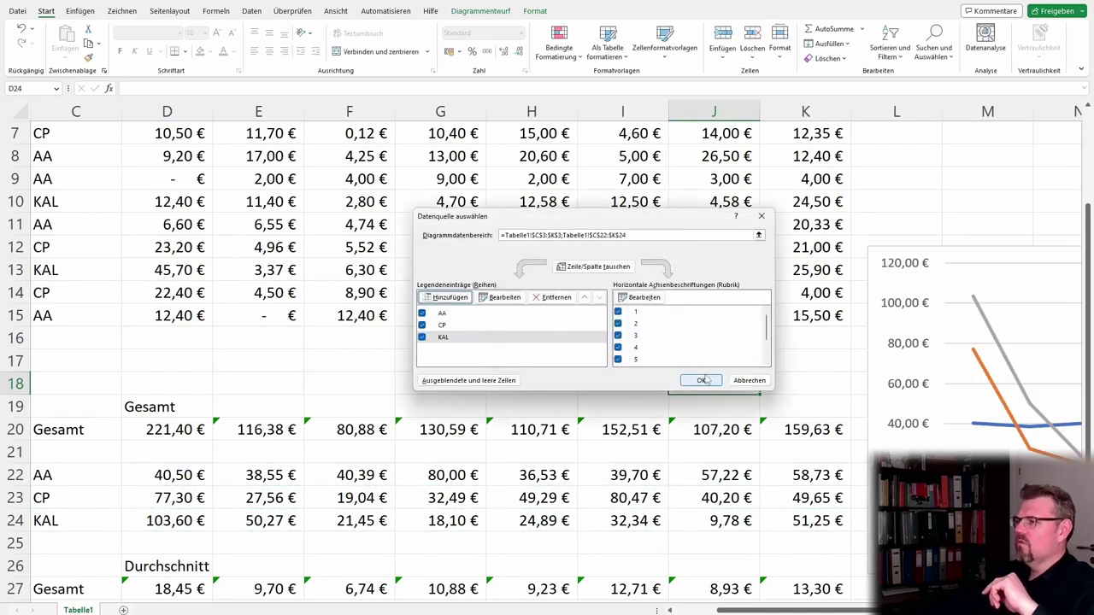
click(703, 380)
scroll(818, 380, left, 1)
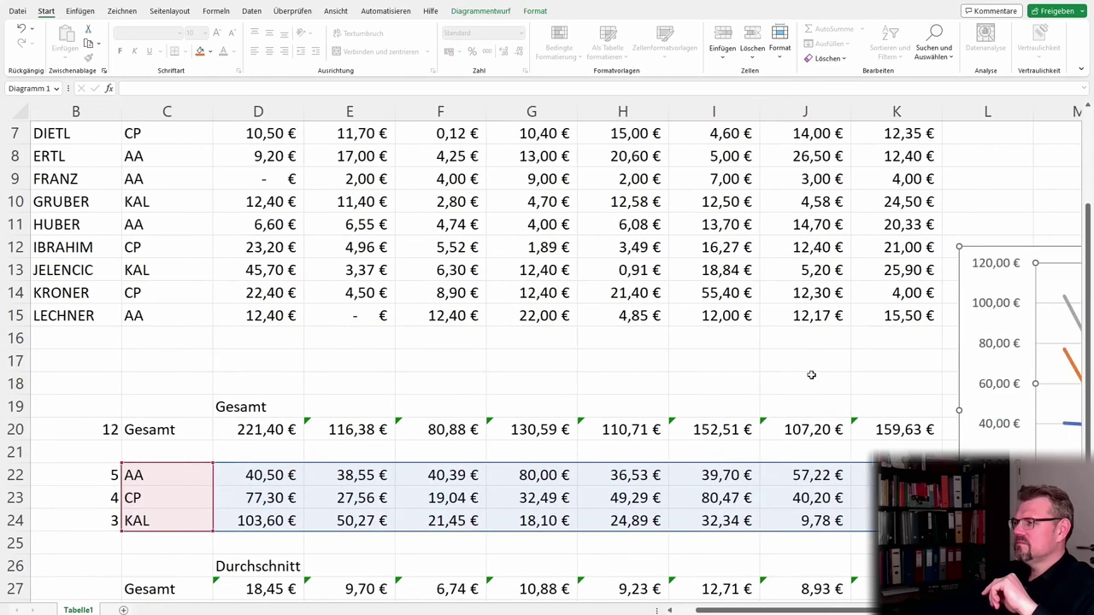
drag(848, 611, 981, 610)
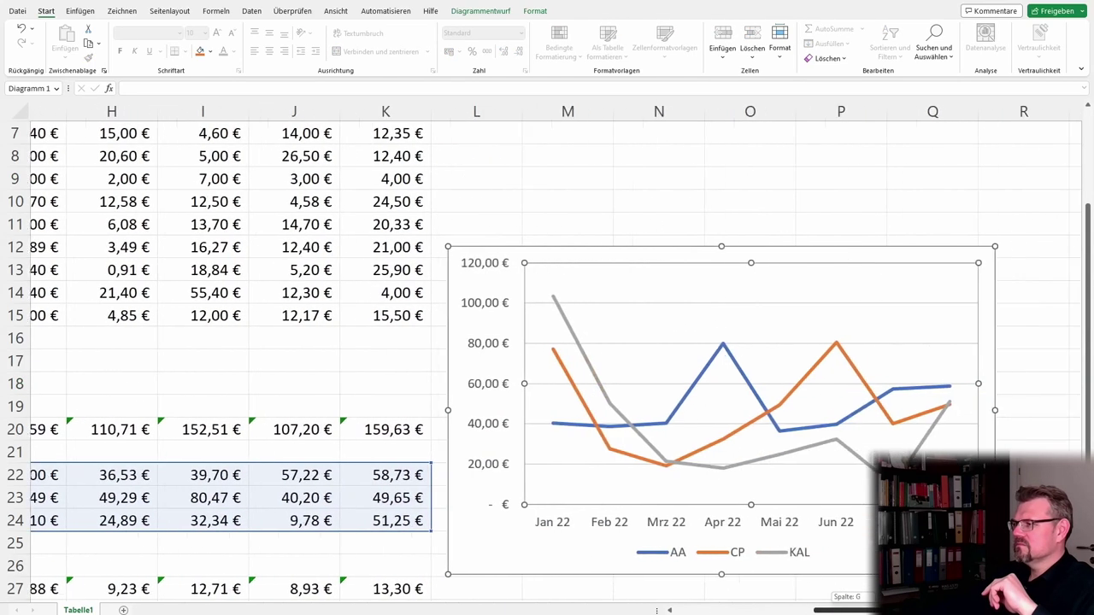
click(957, 475)
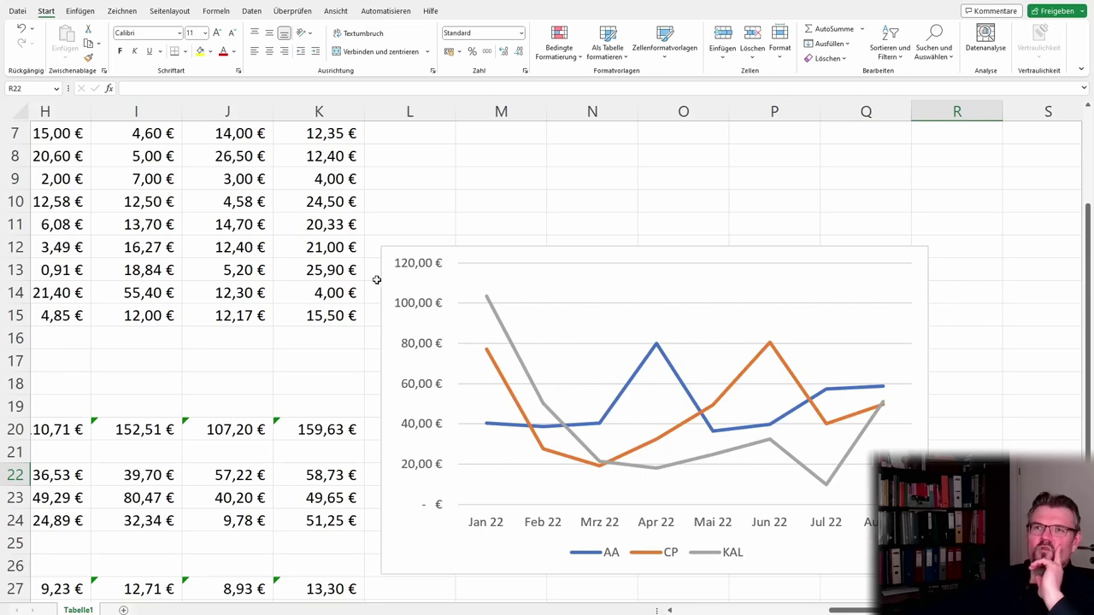
Step: Change the chart type to Gestapelte Linie (100 %), with the axis running 0% to 100%
right_click(414, 289)
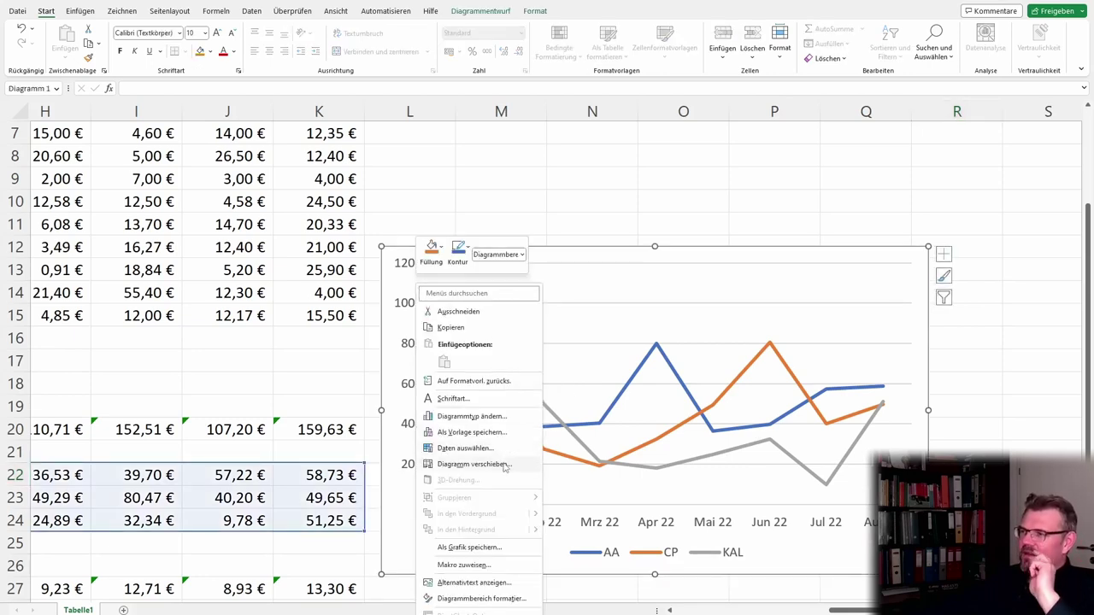
click(508, 417)
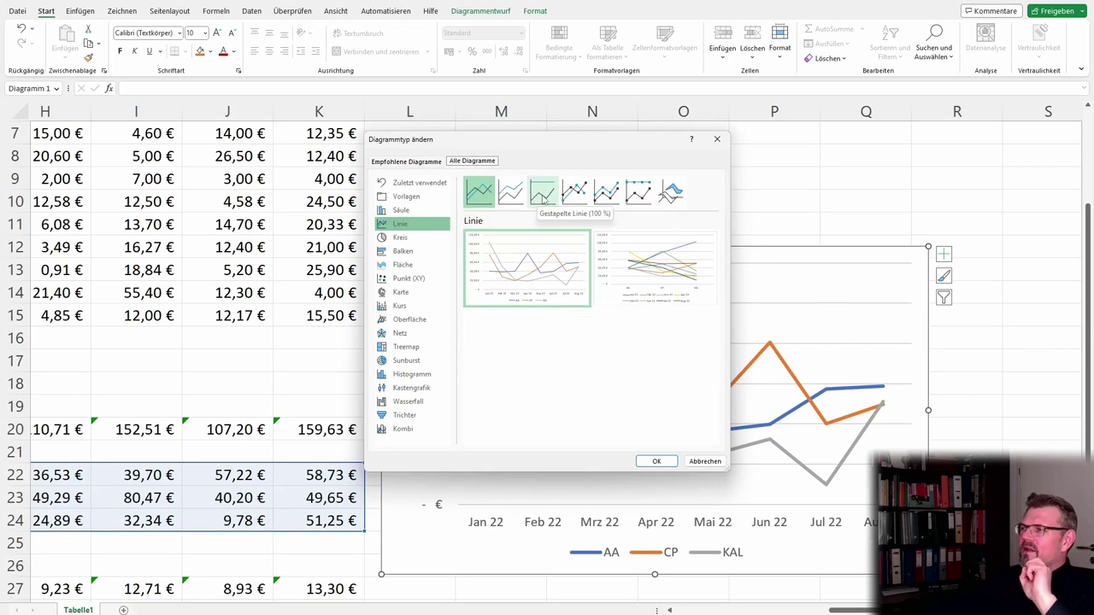
click(544, 196)
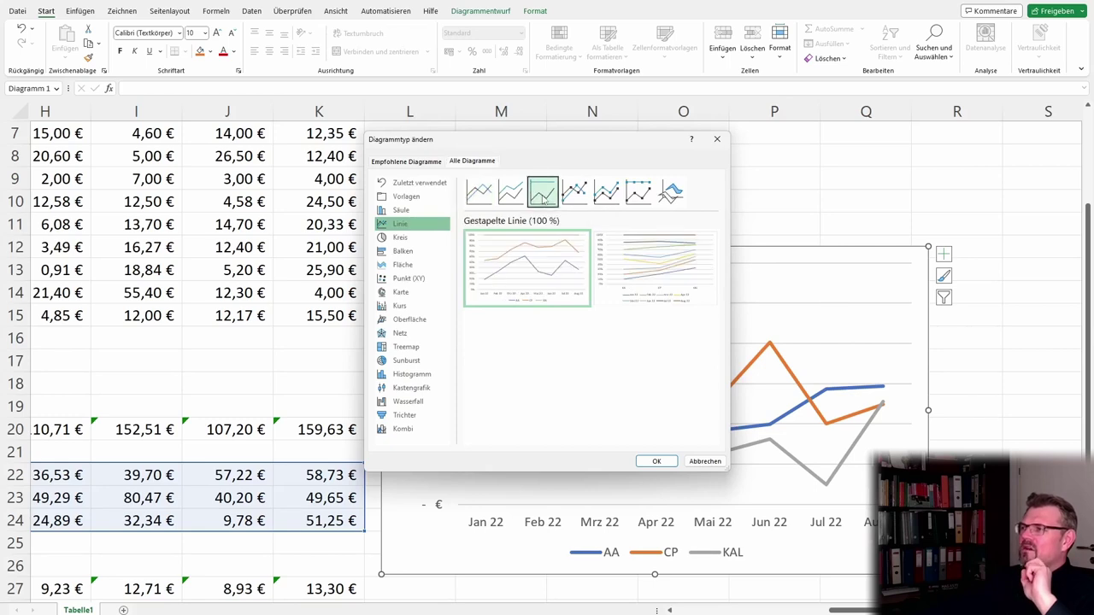
click(655, 463)
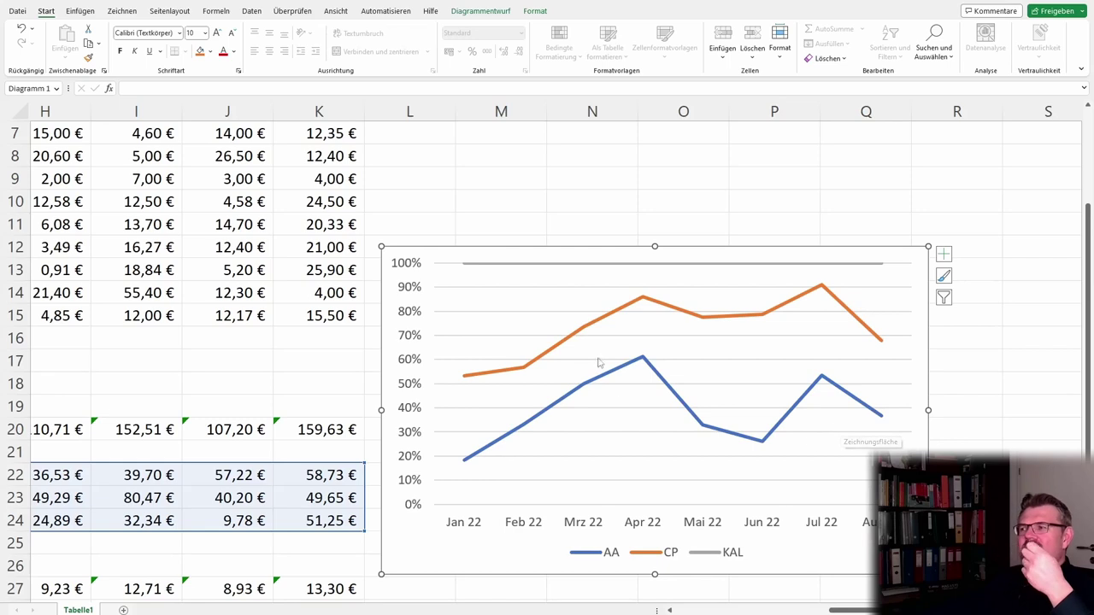
mouse_move(643, 359)
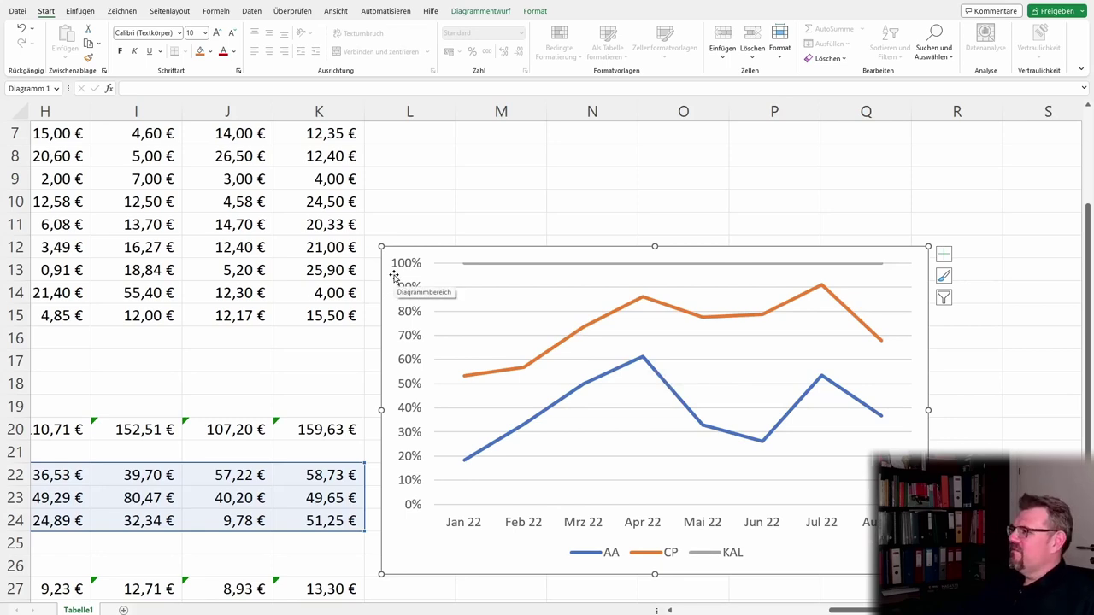
scroll(393, 276, down, 2)
scroll(393, 276, up, 1)
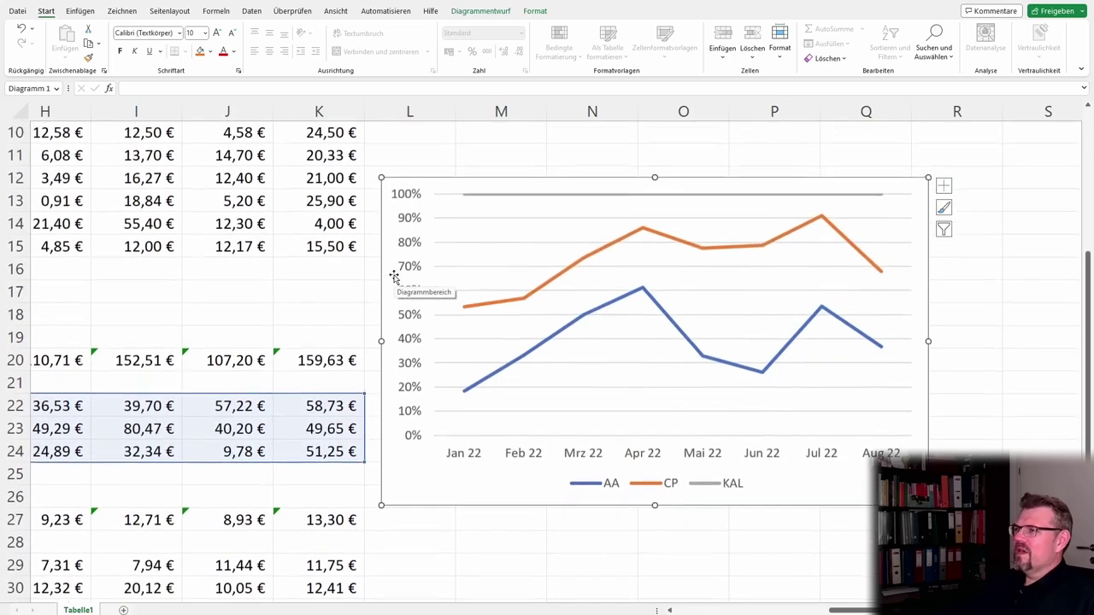
Step: Change the chart type to the 3D-Linie subtype, showing AA, CP and KAL lines in depth
right_click(392, 213)
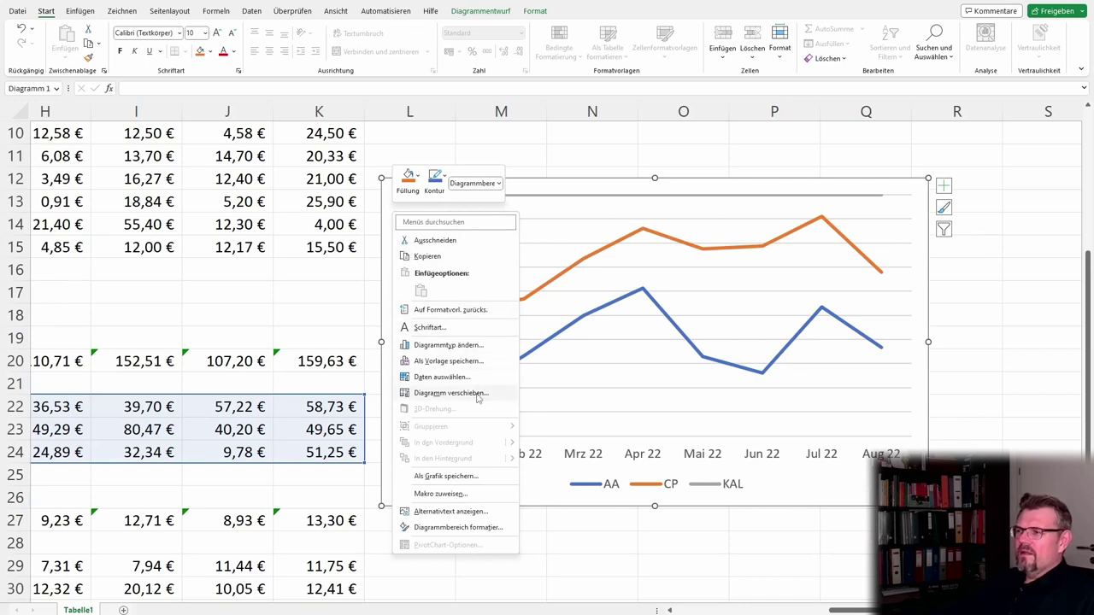
click(478, 346)
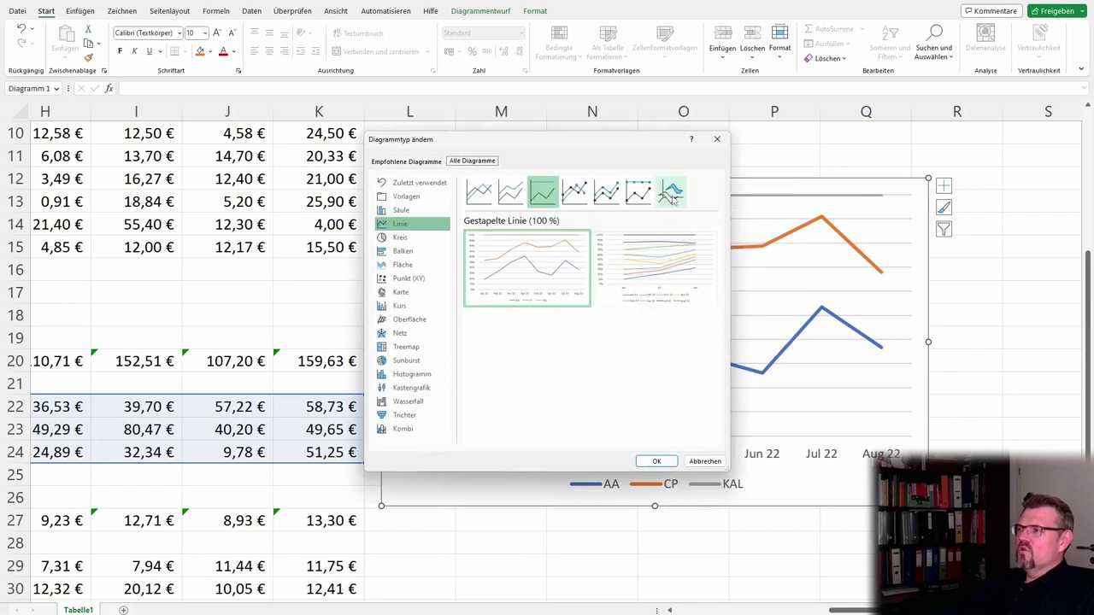
click(672, 193)
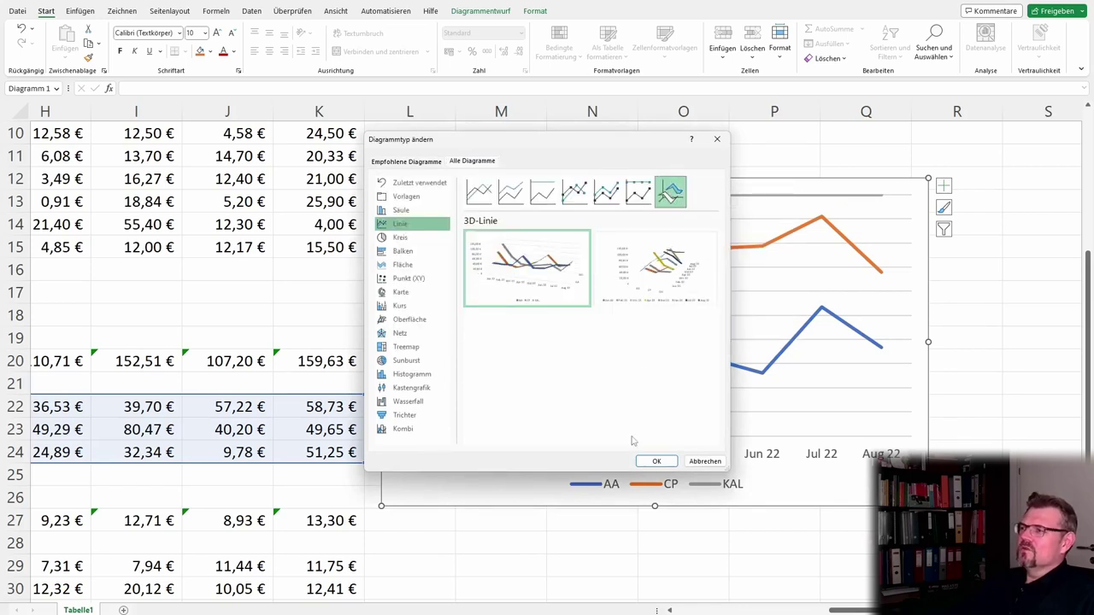
click(648, 461)
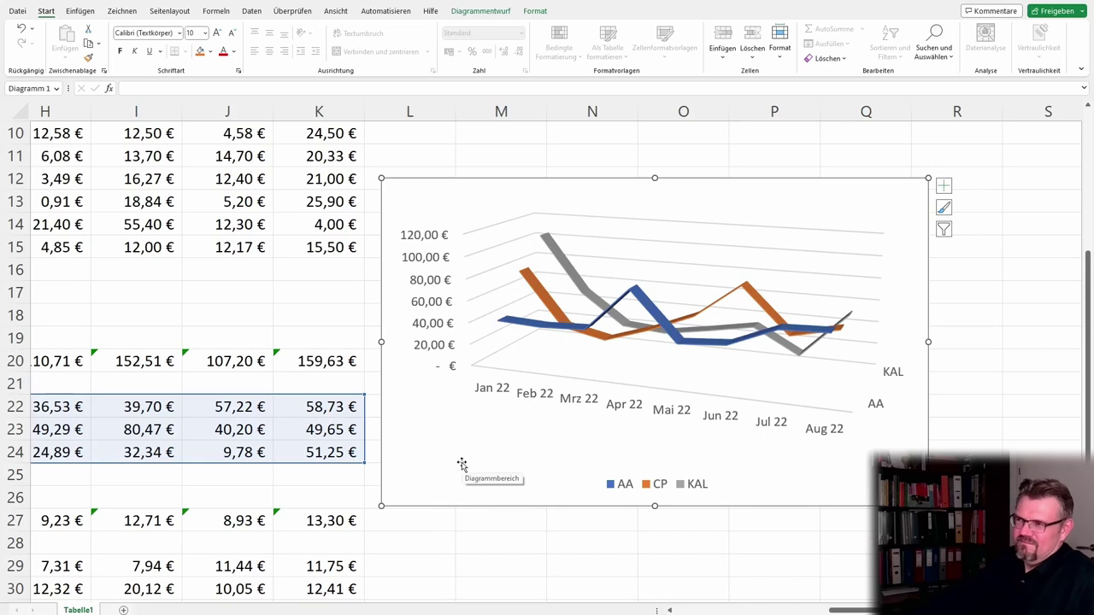
click(415, 210)
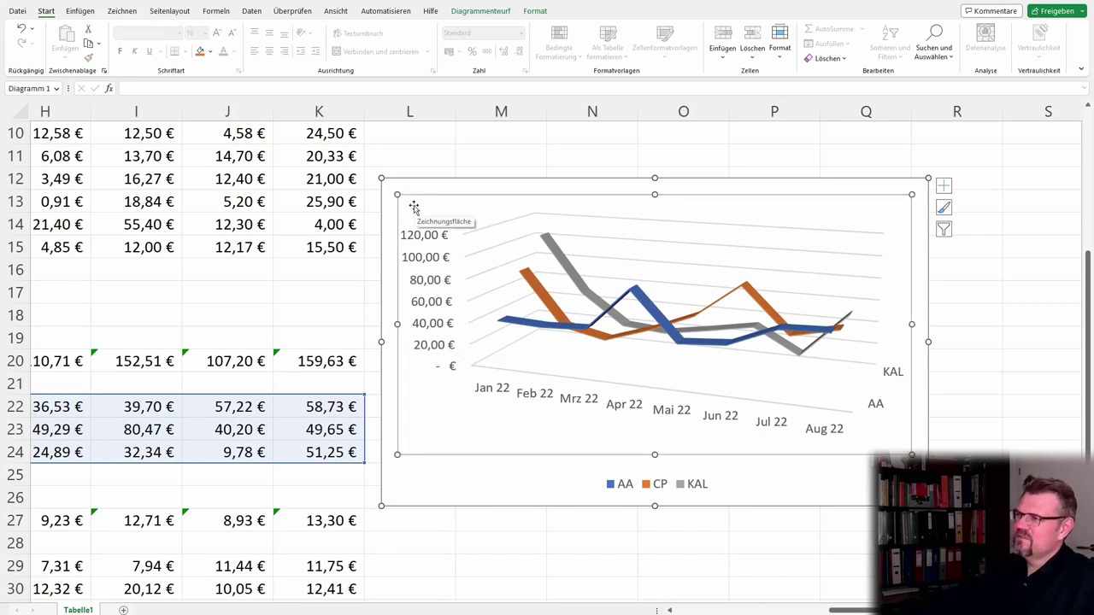
click(450, 498)
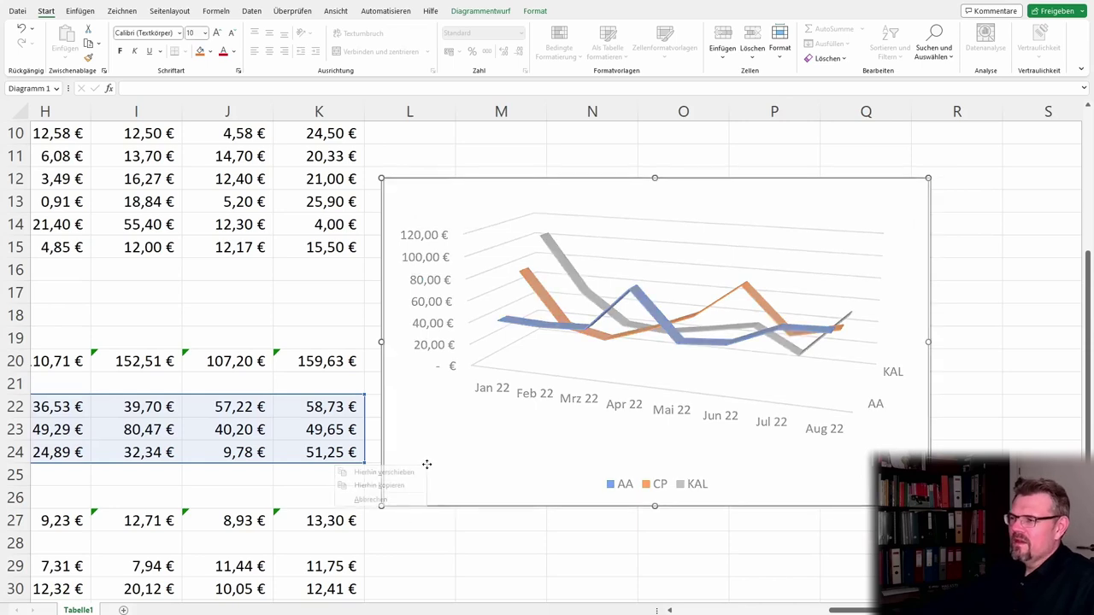
Step: Switch the chart to the Fläche category so AA, CP and KAL appear as overlapping filled areas
right_click(466, 499)
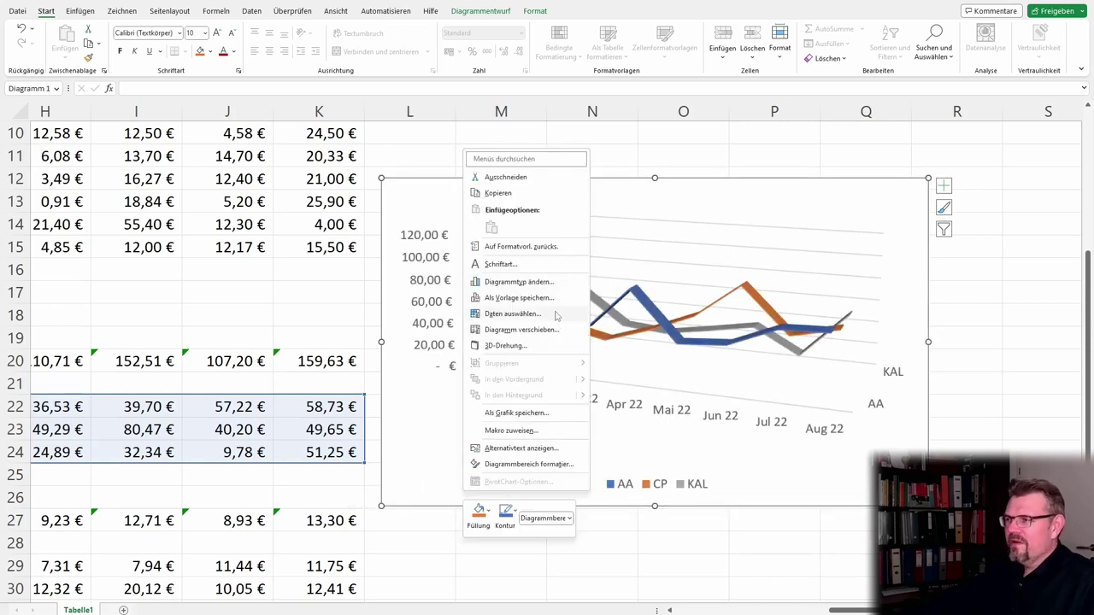
click(545, 284)
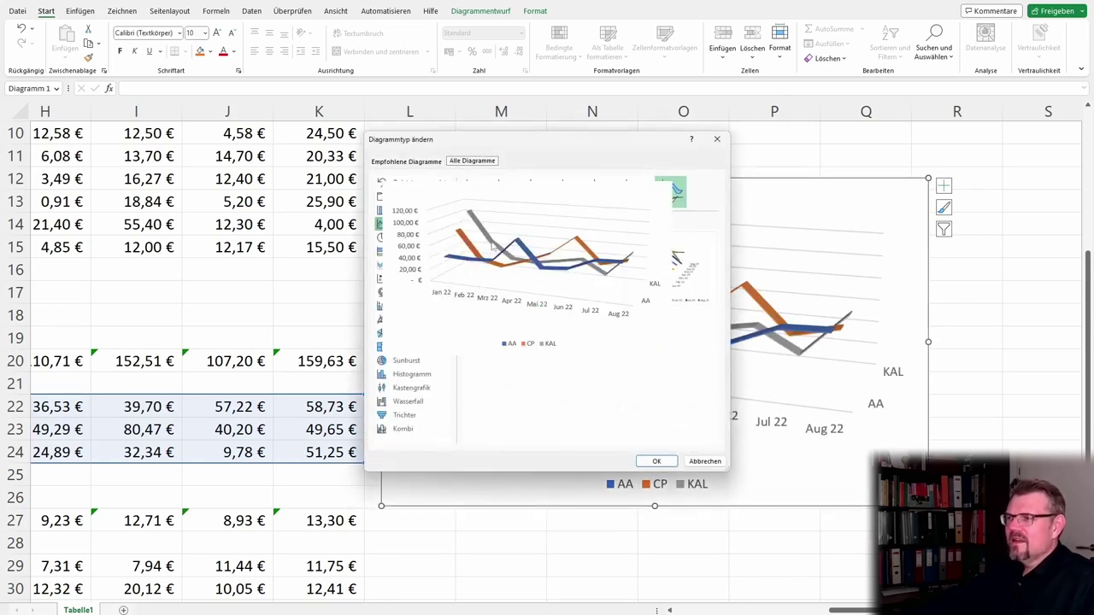
click(402, 264)
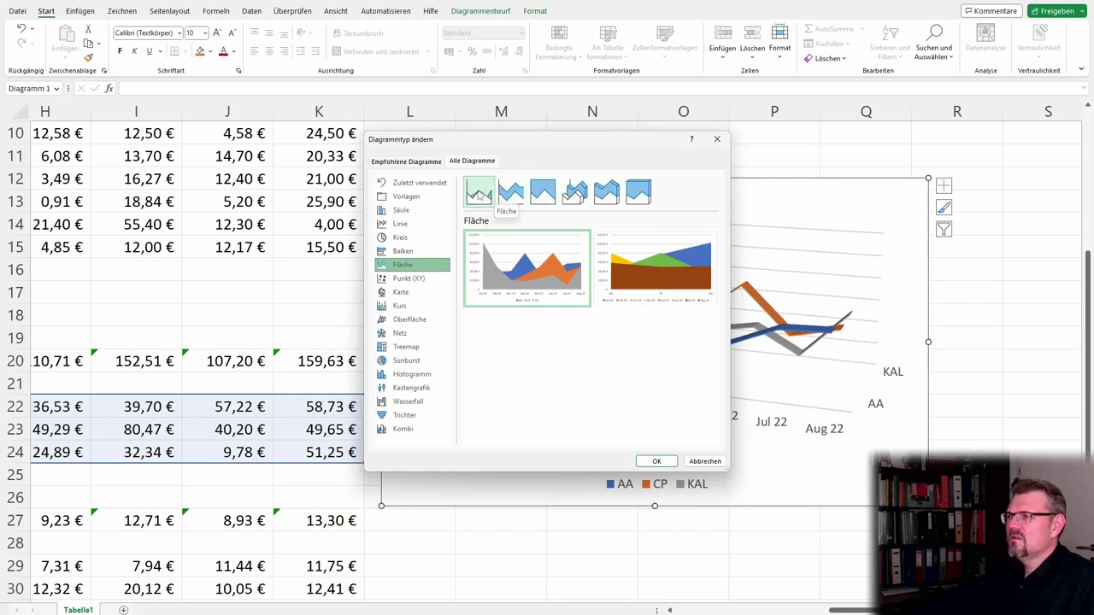
click(657, 462)
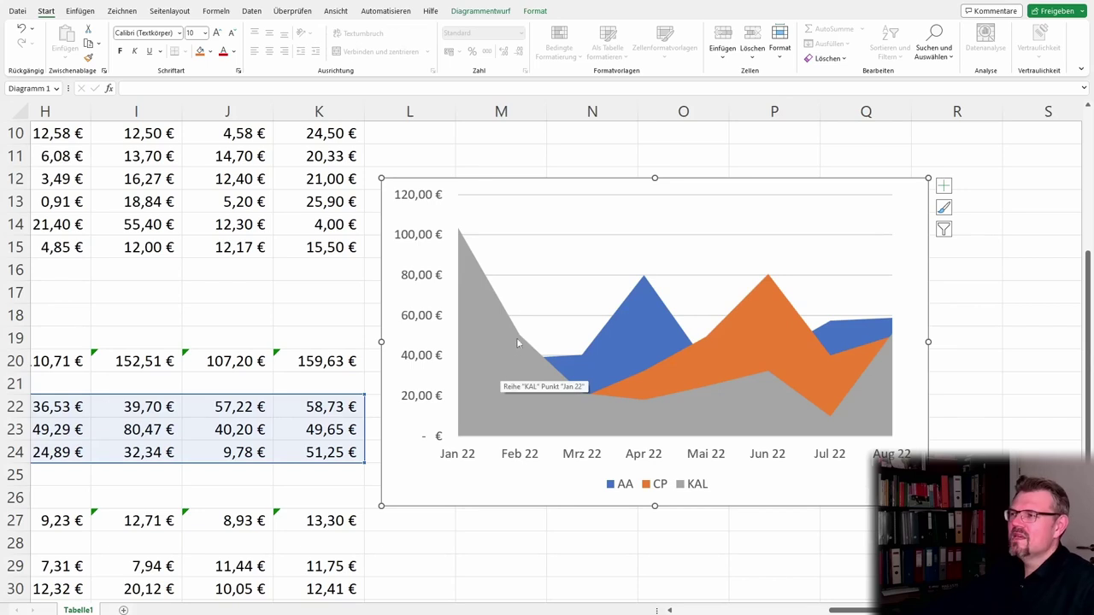
right_click(438, 480)
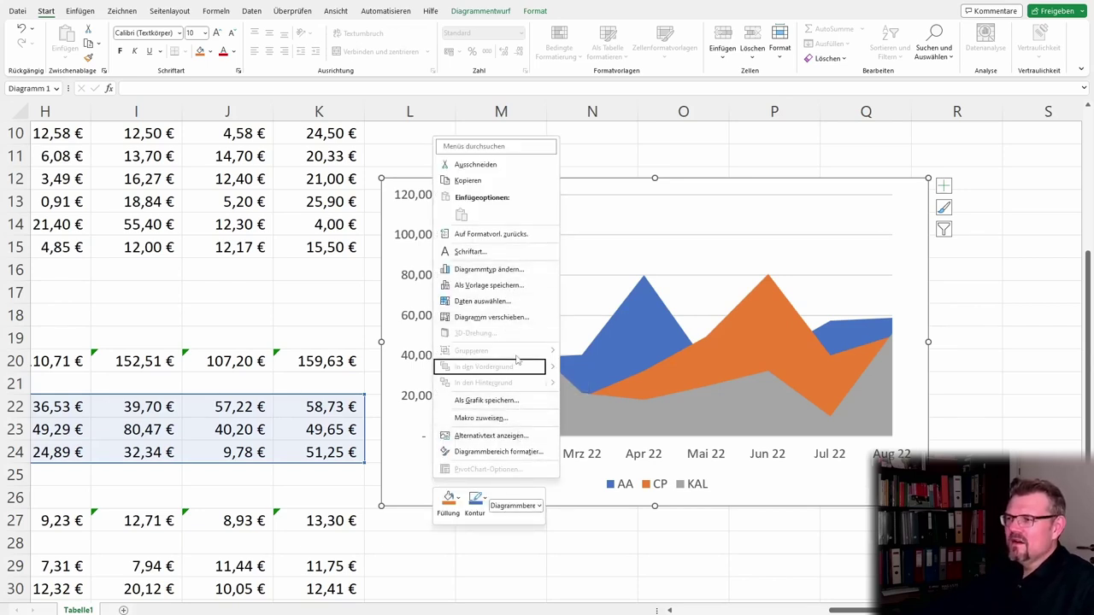
Step: Apply the Gestapelte Fläche (100 %) subtype so the series fill the 0% to 100% axis
click(522, 270)
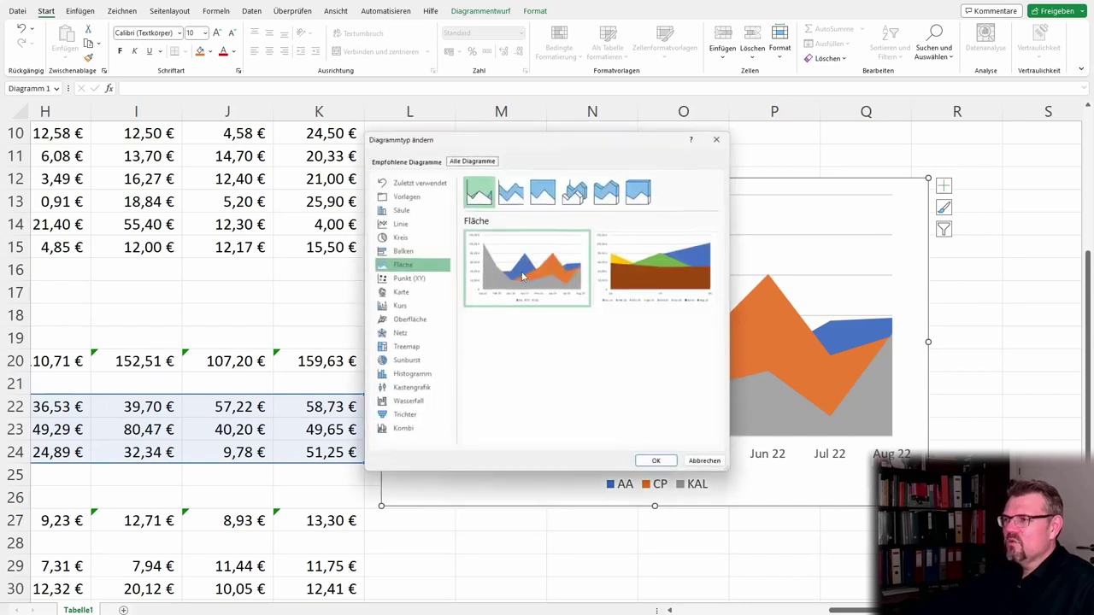
click(544, 196)
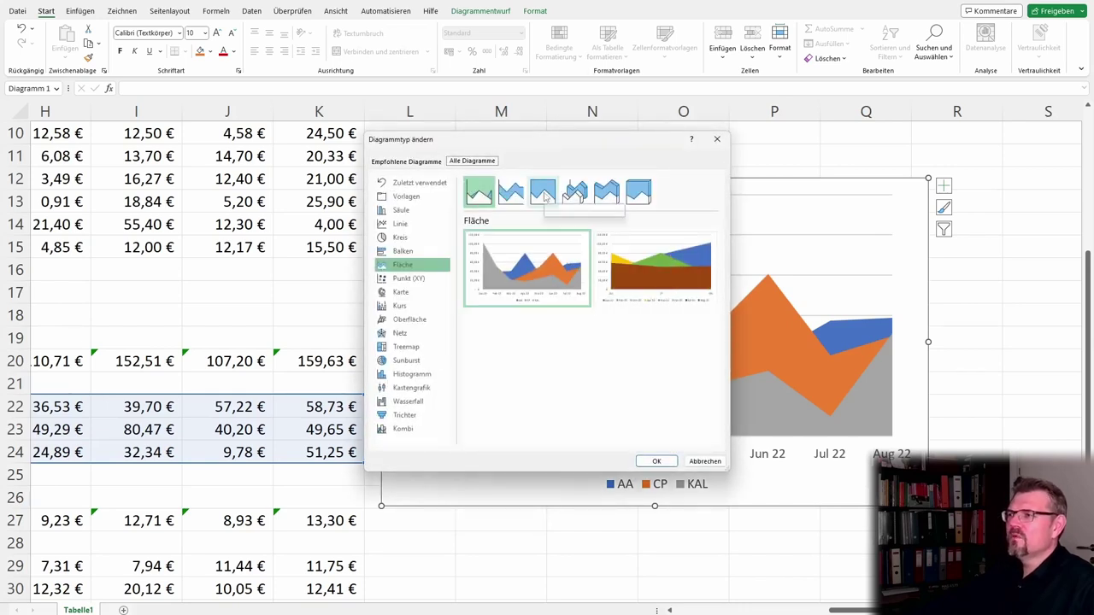
click(656, 462)
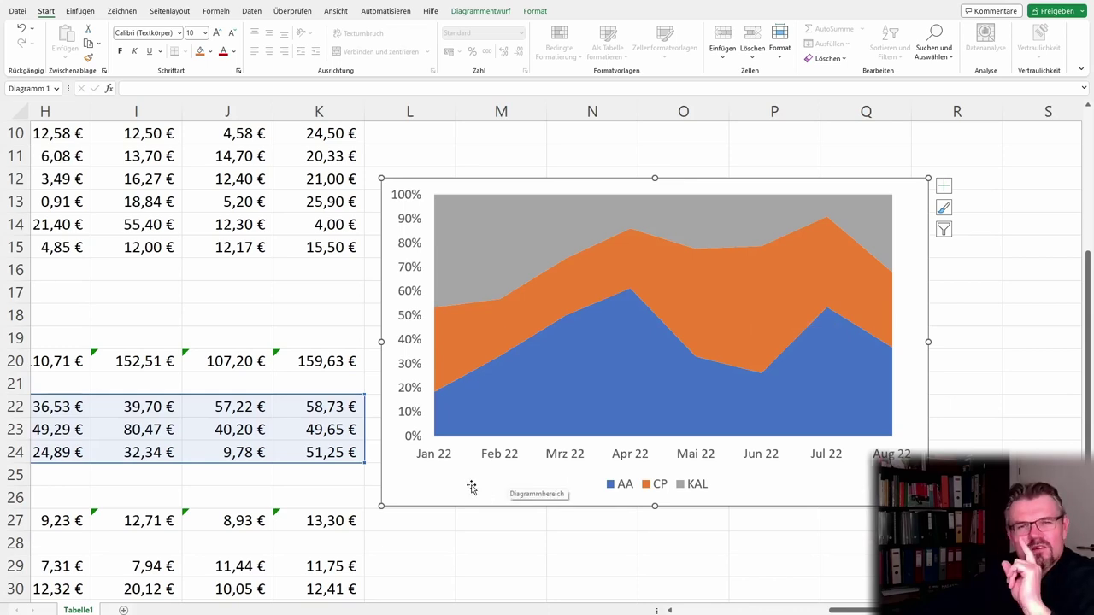
Step: Switch to the Gestapelte Fläche subtype, stacking AA, CP and KAL on a euro axis up to 250,00 €
right_click(447, 498)
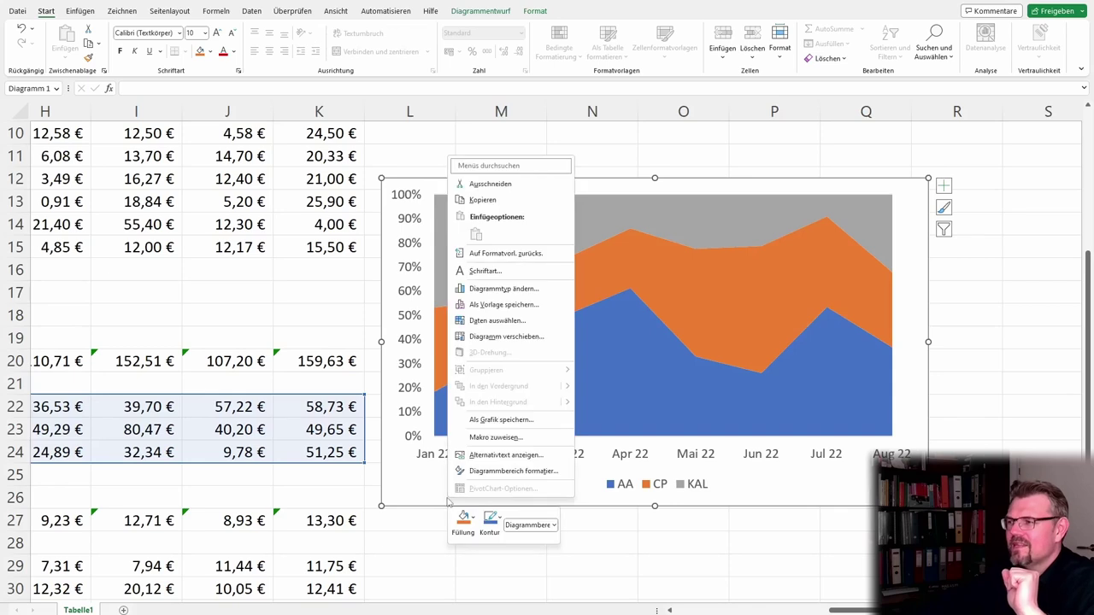
click(513, 290)
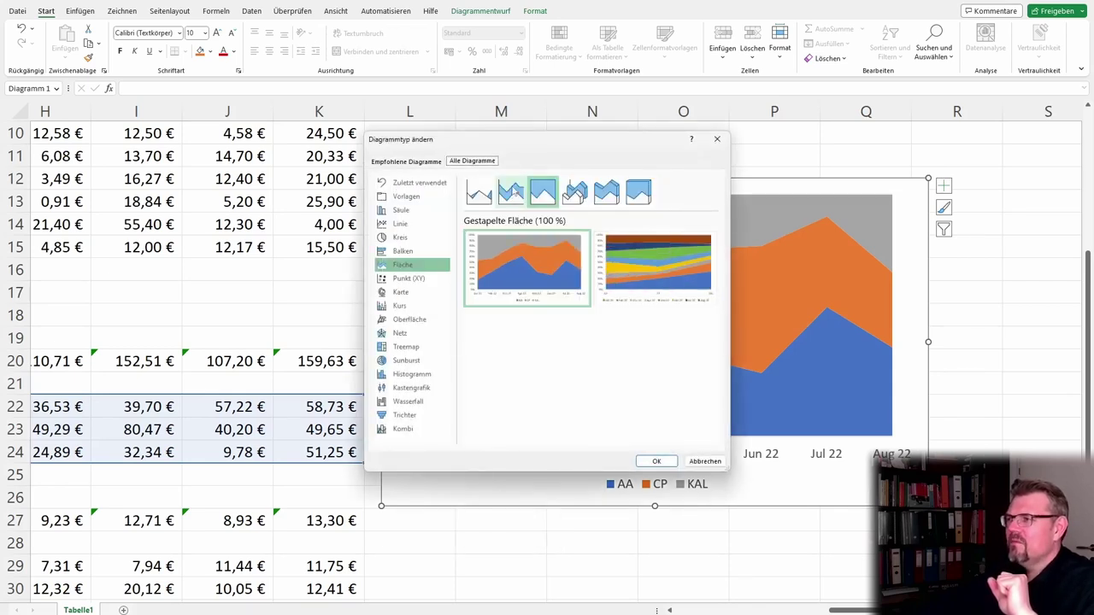
click(515, 191)
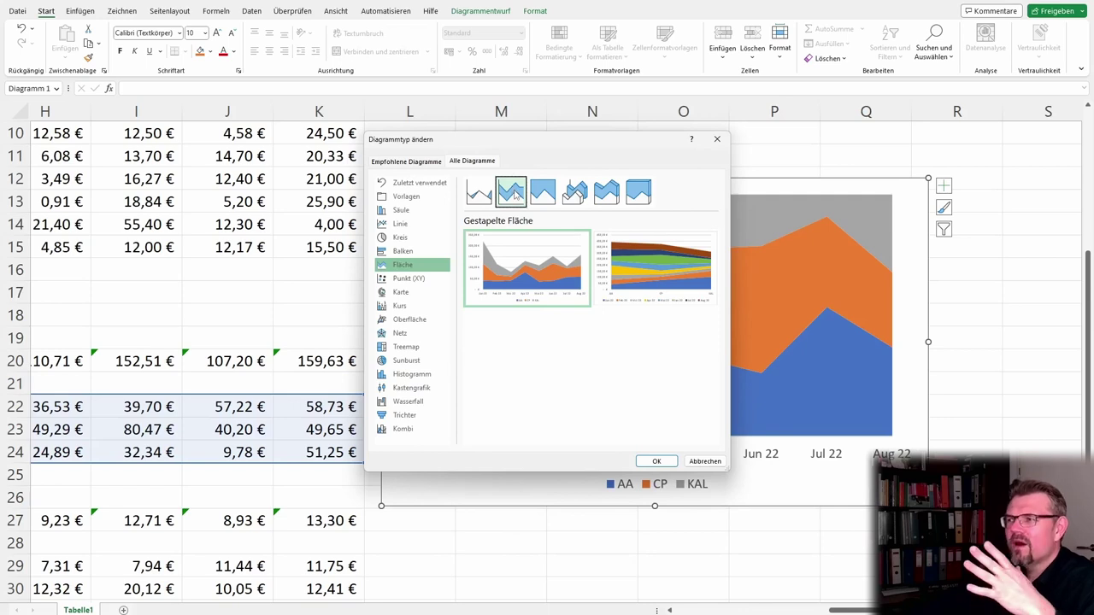
click(659, 466)
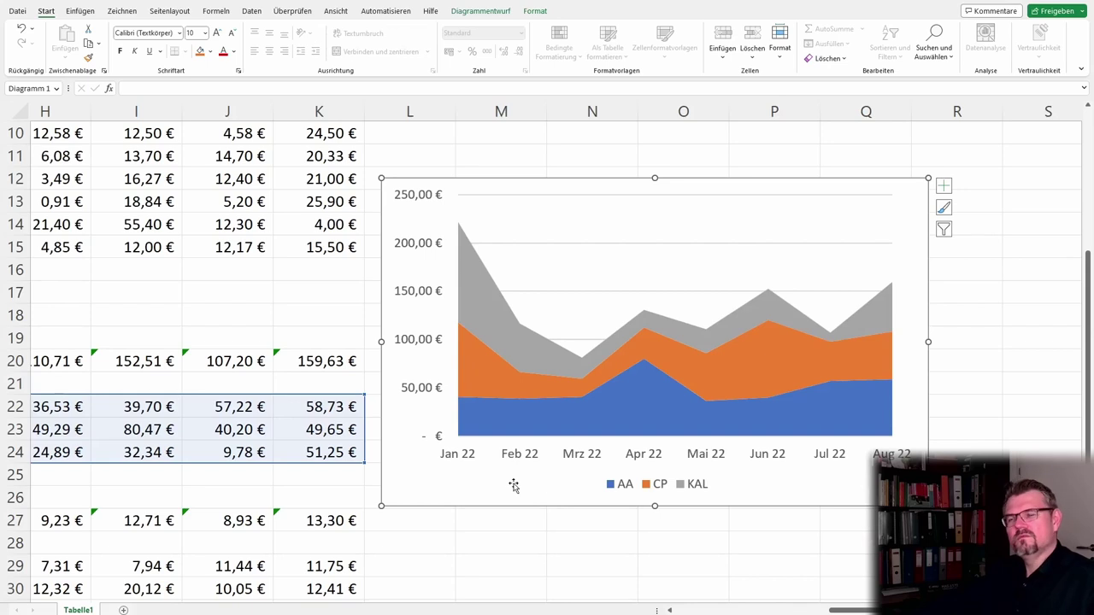
Step: Apply the Gestapelte 3D-Fläche subtype, then deselect the chart to view the result
right_click(395, 488)
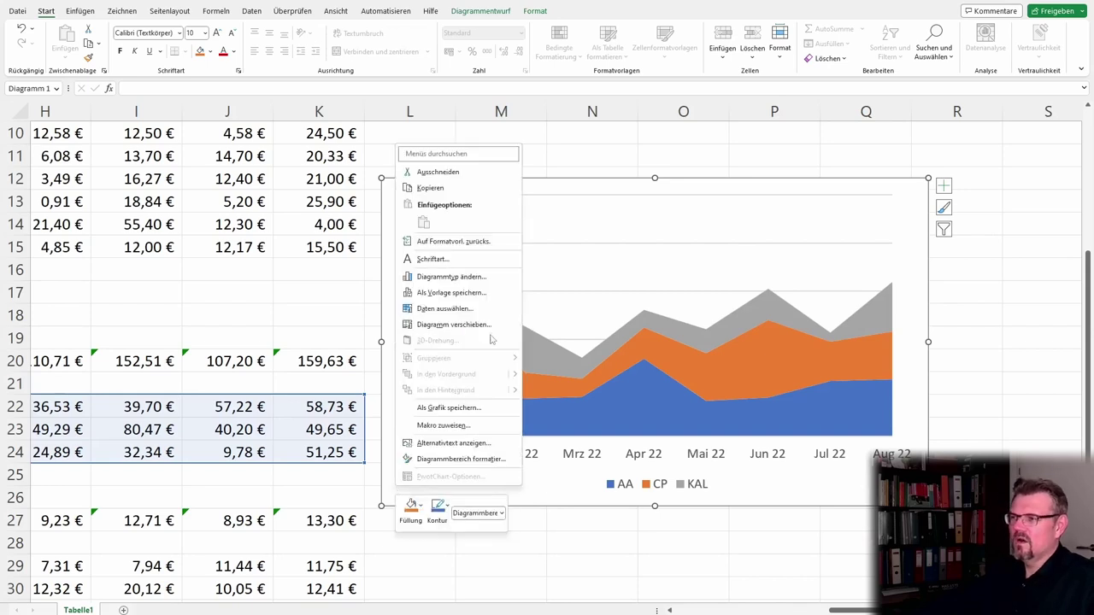
click(480, 278)
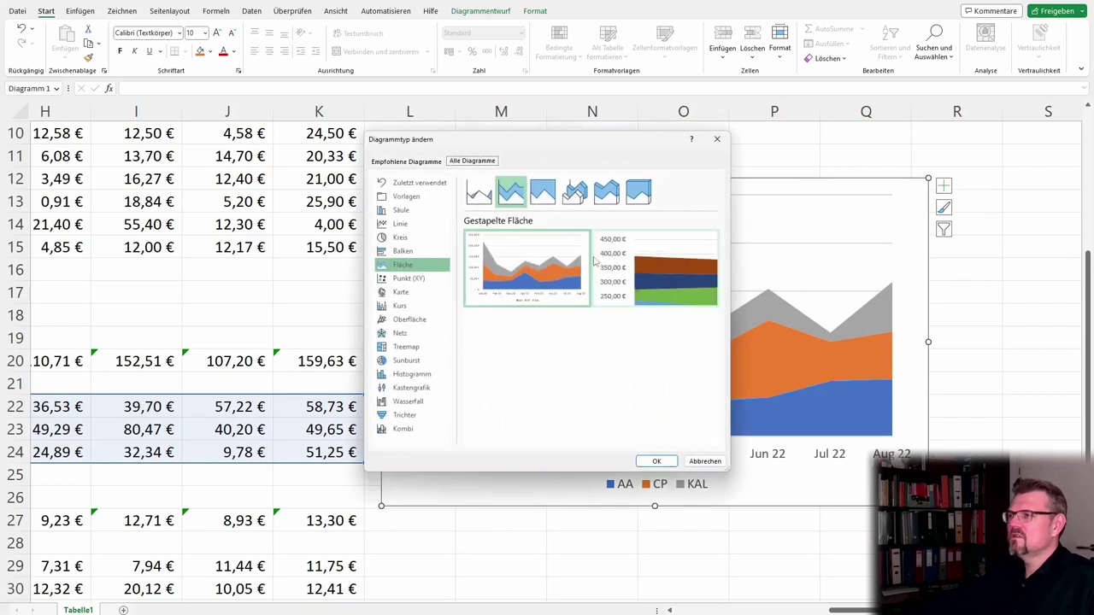
click(606, 191)
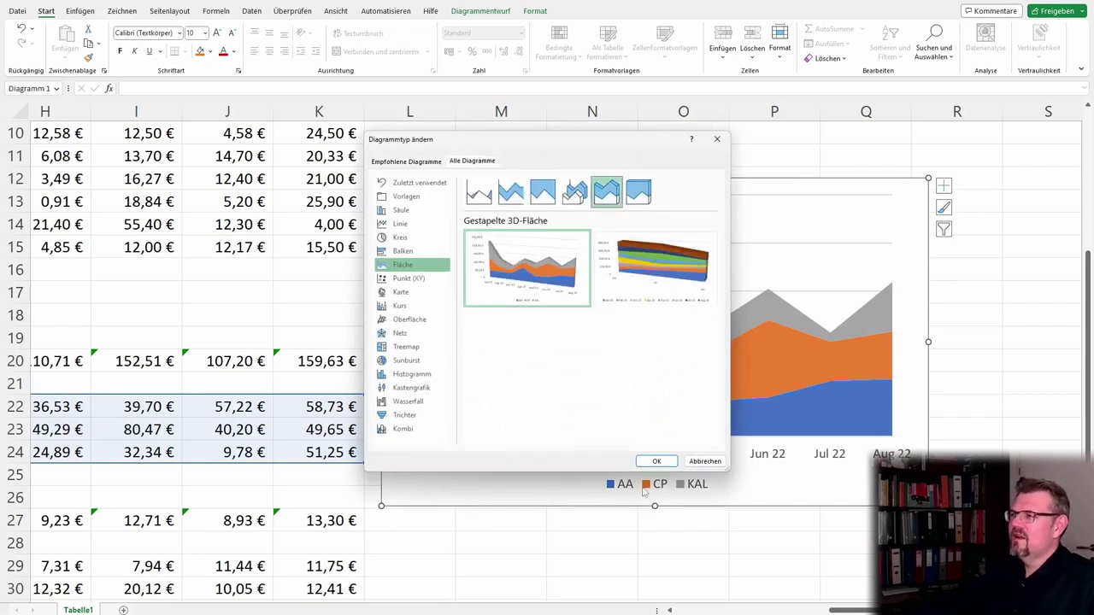
click(653, 462)
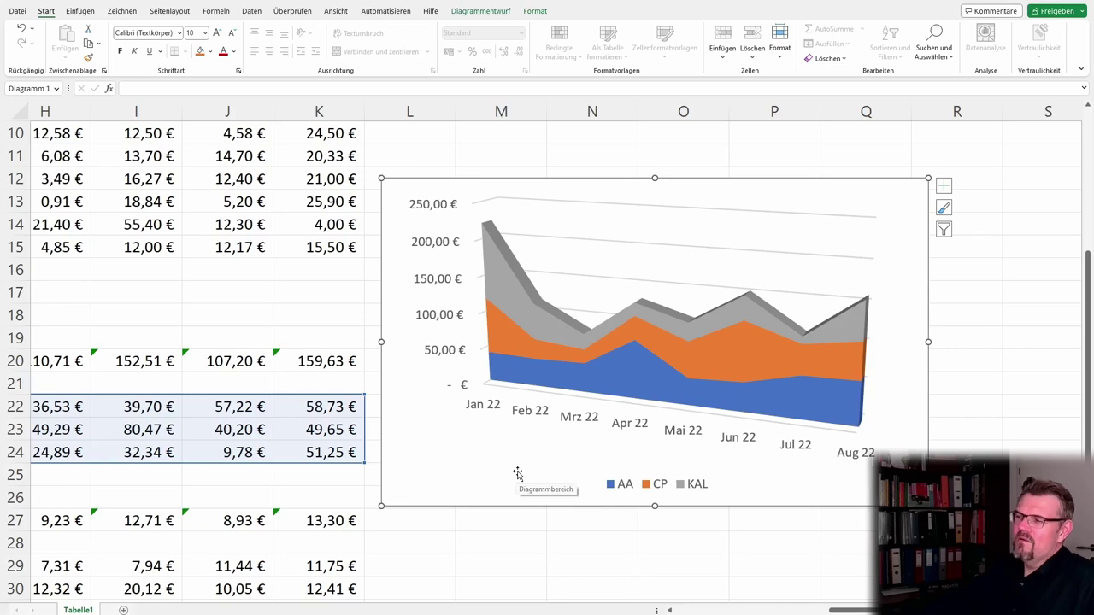
click(498, 594)
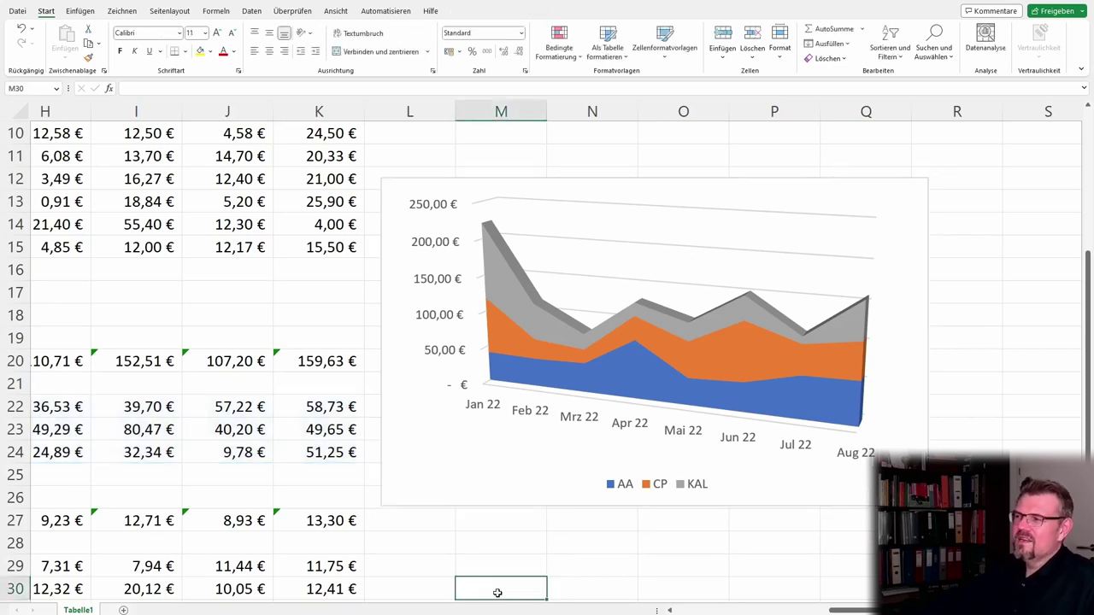